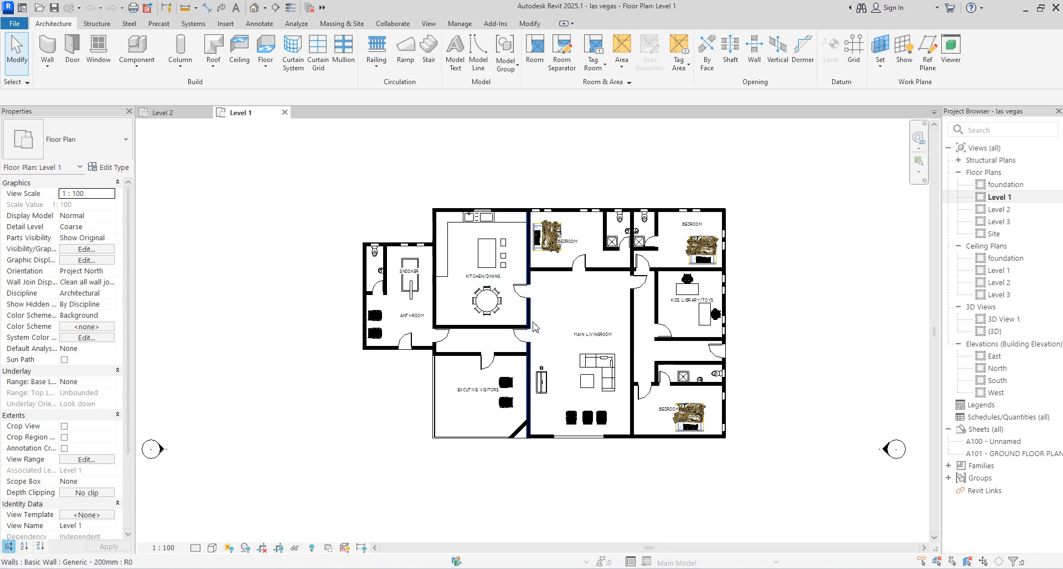
Step: Examine the Level 2 floor plan and the 3D view of the house
{"action": "double_click", "coordinate": [999, 209]}
{"action": "scroll", "coordinate": [514, 328], "scroll_direction": "down", "scroll_amount": 2}
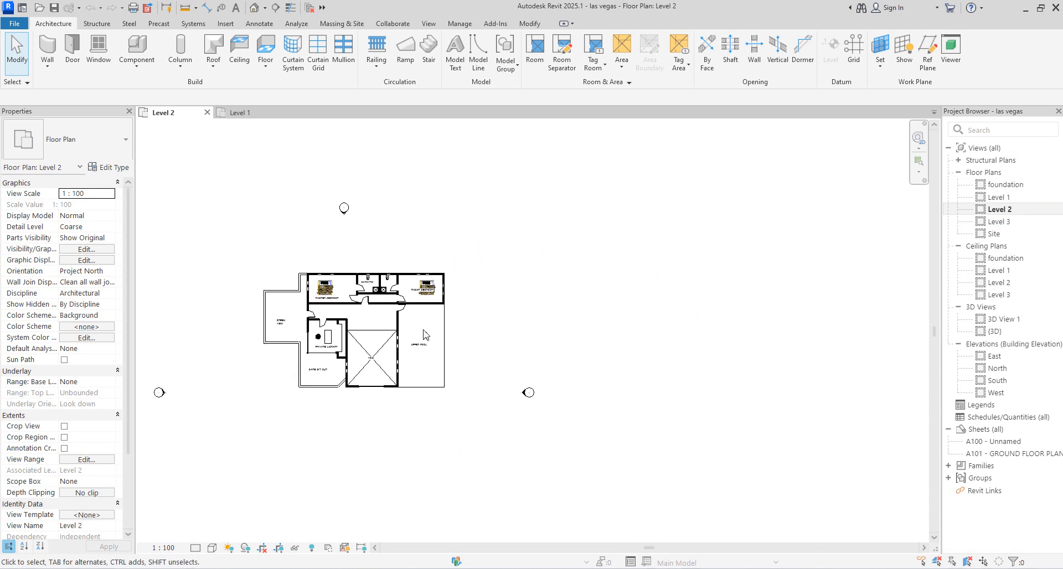
{"action": "scroll", "coordinate": [271, 247], "scroll_direction": "up", "scroll_amount": 2}
{"action": "scroll", "coordinate": [405, 412], "scroll_direction": "up", "scroll_amount": 2}
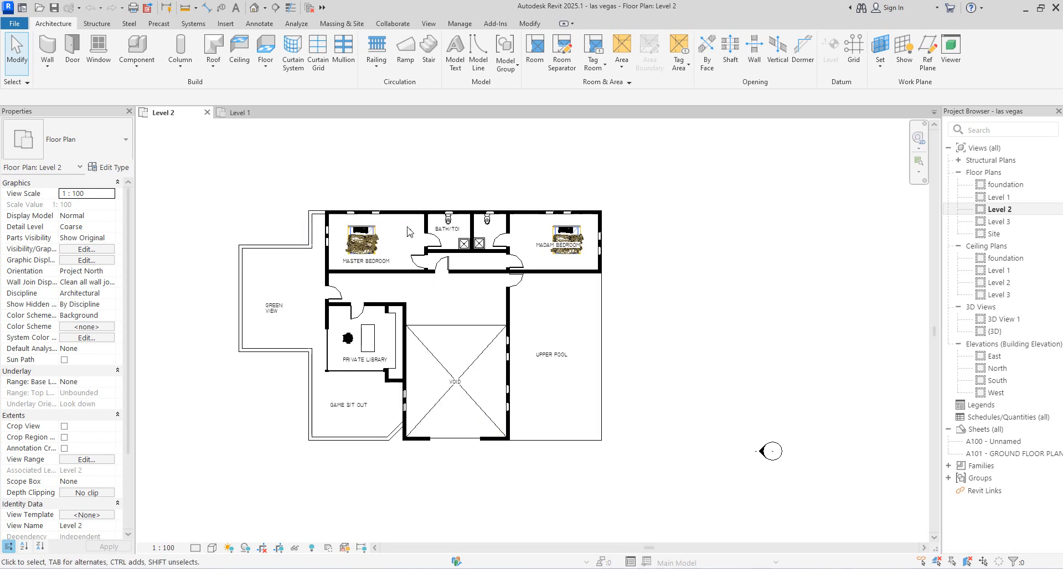
{"action": "scroll", "coordinate": [412, 235], "scroll_direction": "up", "scroll_amount": 2}
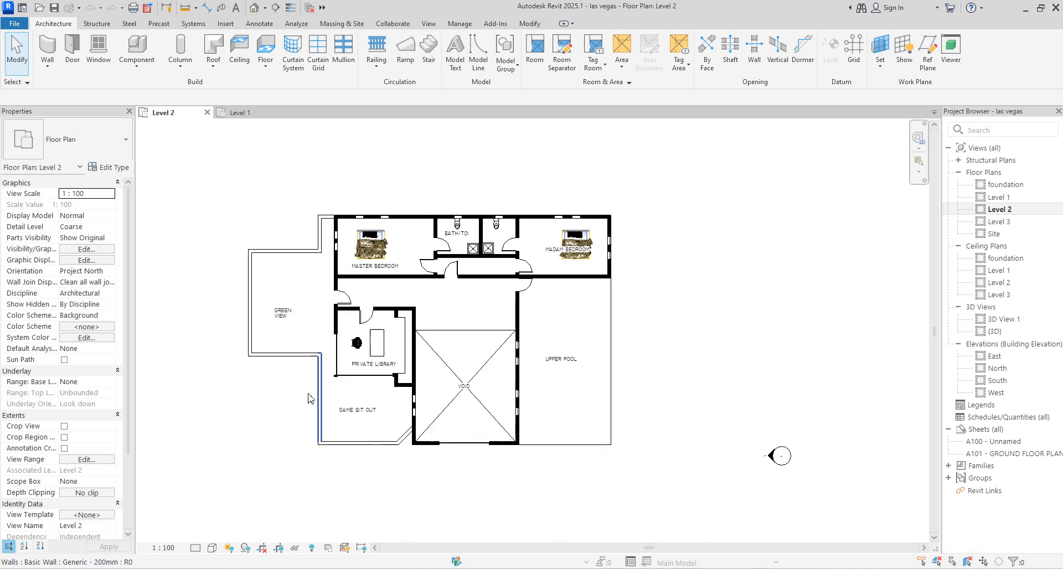
{"action": "scroll", "coordinate": [458, 428], "scroll_direction": "down", "scroll_amount": 1}
{"action": "scroll", "coordinate": [457, 428], "scroll_direction": "up", "scroll_amount": 1}
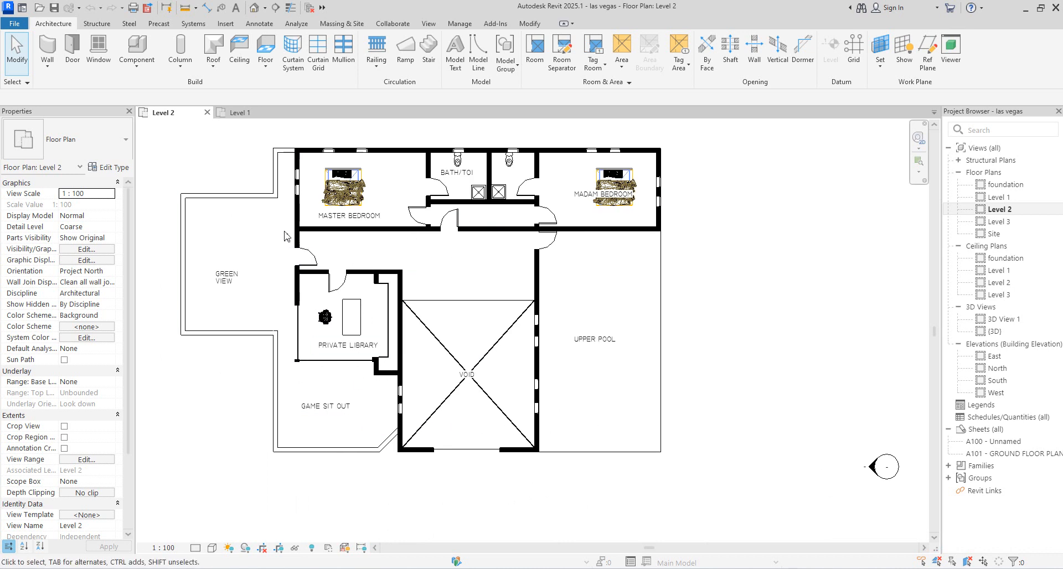
{"action": "scroll", "coordinate": [522, 297], "scroll_direction": "down", "scroll_amount": 1}
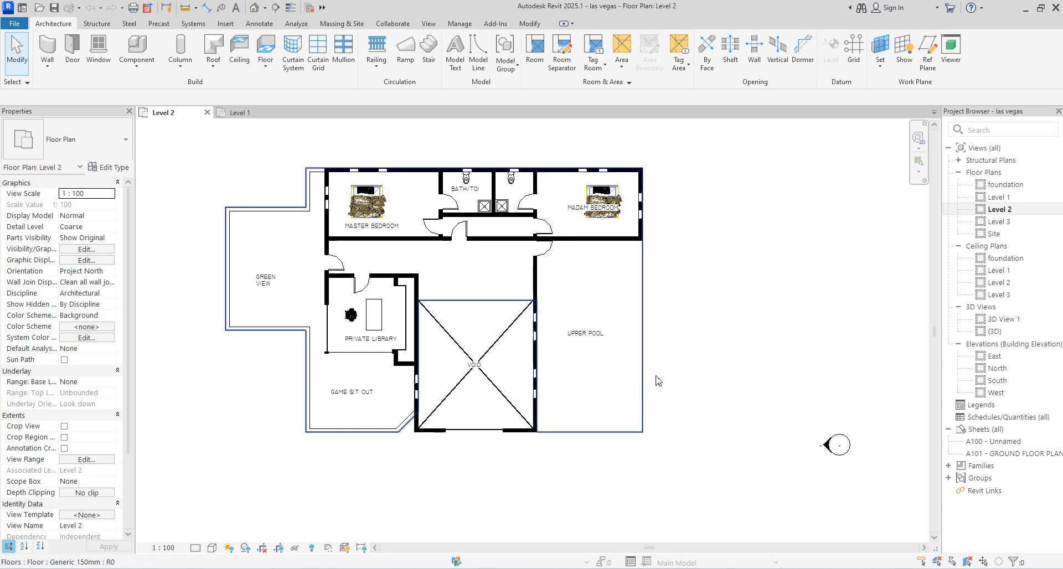
{"action": "double_click", "coordinate": [995, 331]}
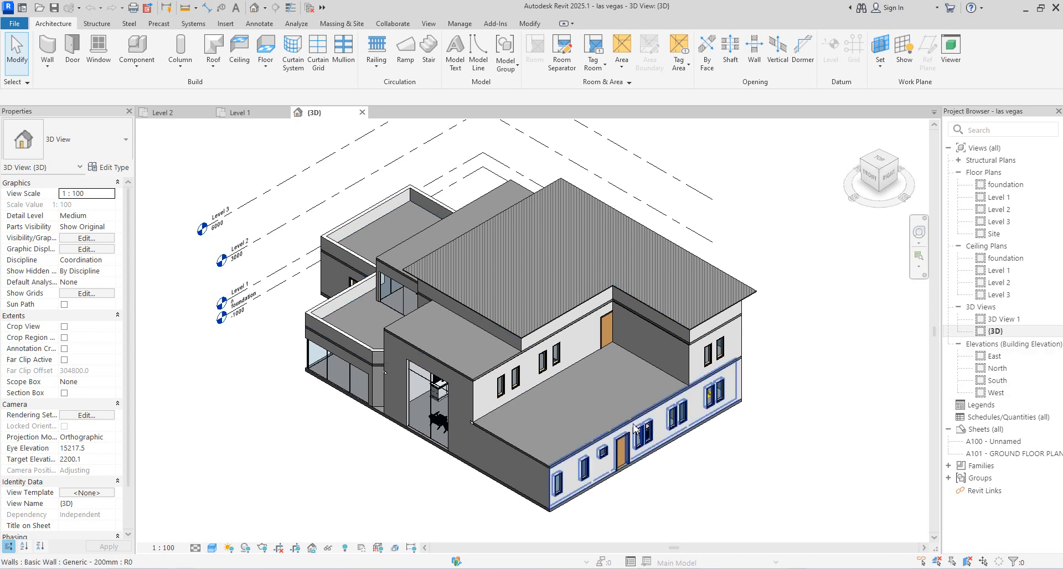
Step: In the South elevation, show the crop region and extend its east side past the end of the building
{"action": "double_click", "coordinate": [1001, 383]}
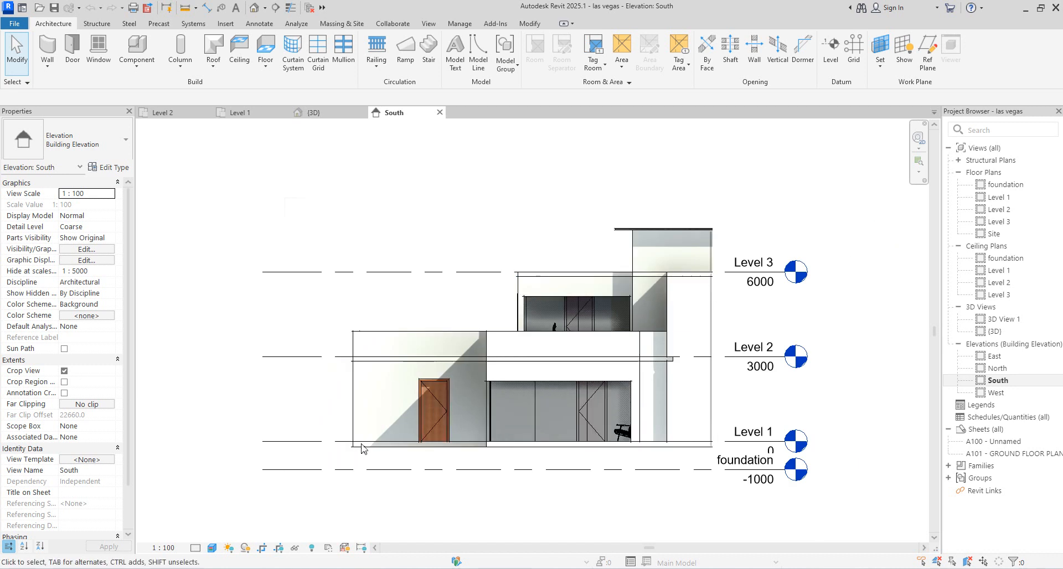
{"action": "left_click", "coordinate": [278, 549]}
{"action": "left_click", "coordinate": [288, 343]}
{"action": "scroll", "coordinate": [563, 380], "scroll_direction": "down", "scroll_amount": 2}
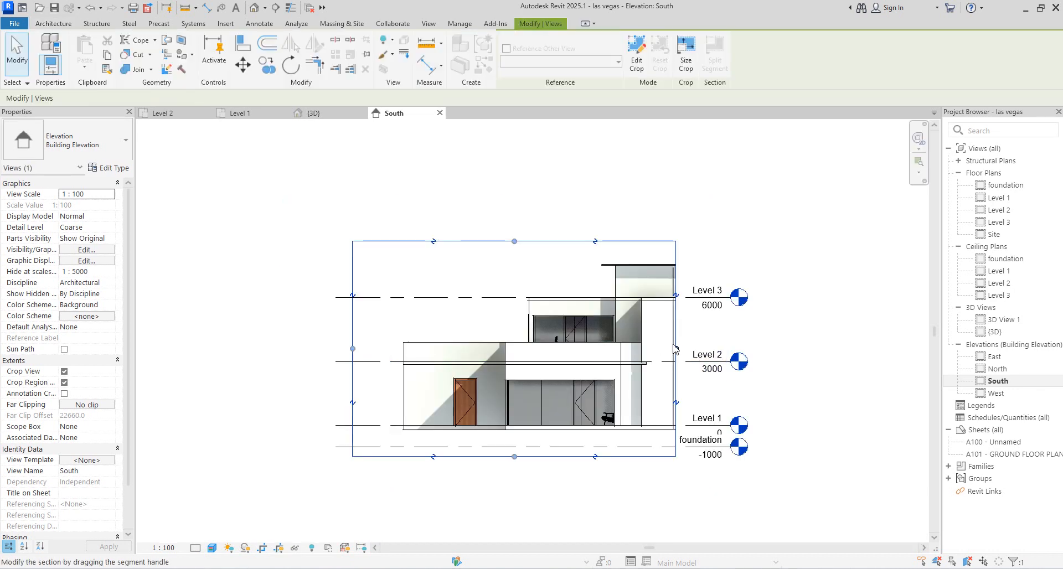
{"action": "left_click", "coordinate": [676, 349]}
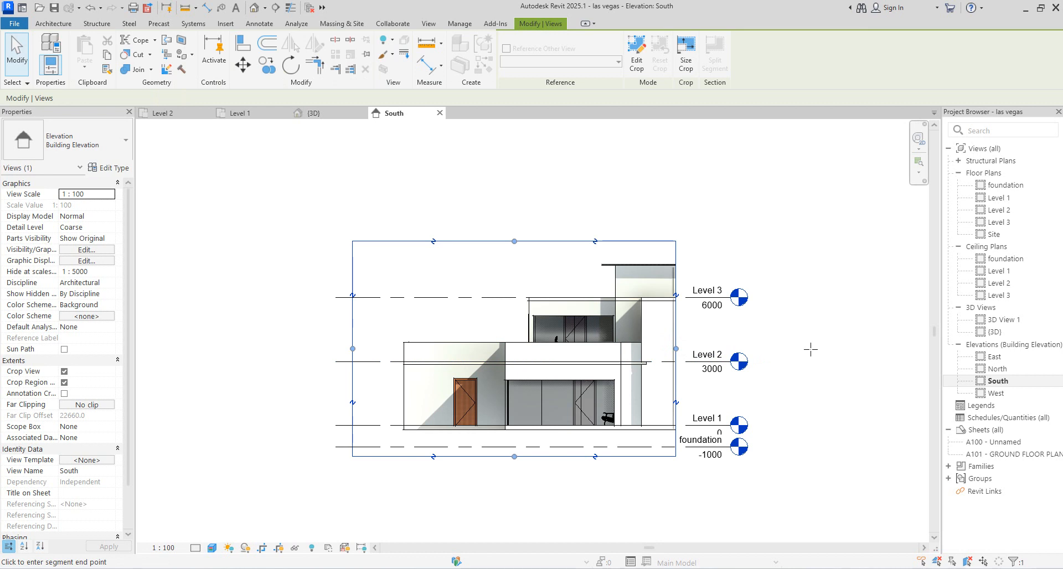
{"action": "left_click", "coordinate": [907, 349]}
{"action": "scroll", "coordinate": [240, 410], "scroll_direction": "down", "scroll_amount": 2}
{"action": "left_click", "coordinate": [680, 369]}
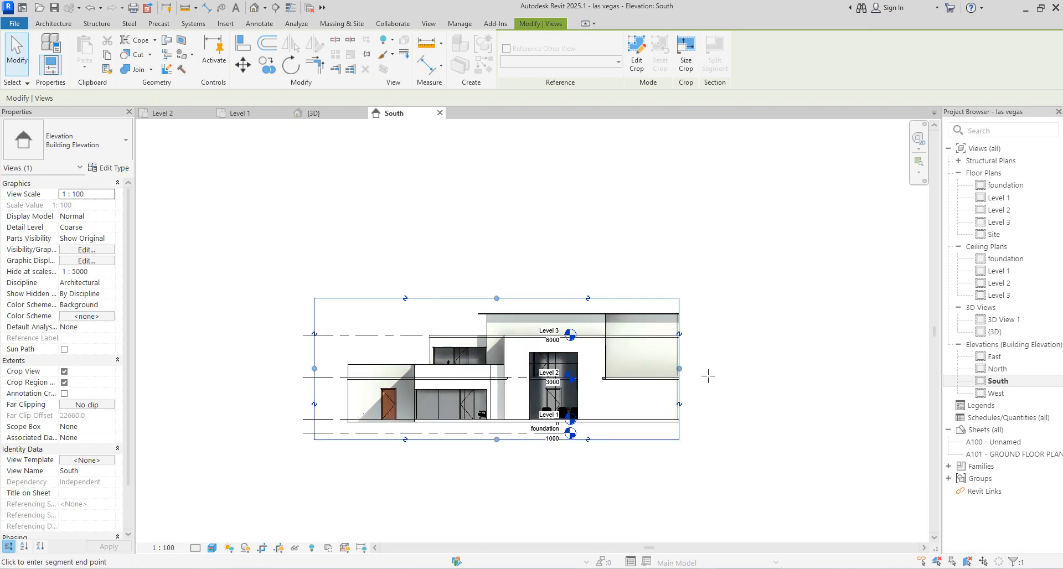
{"action": "left_click", "coordinate": [710, 381]}
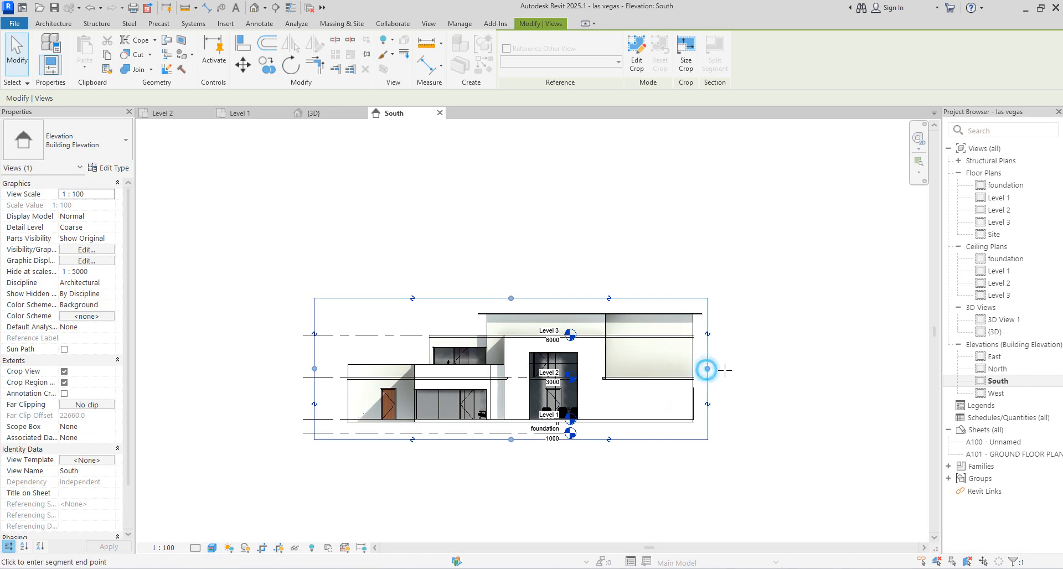
{"action": "left_click", "coordinate": [742, 373]}
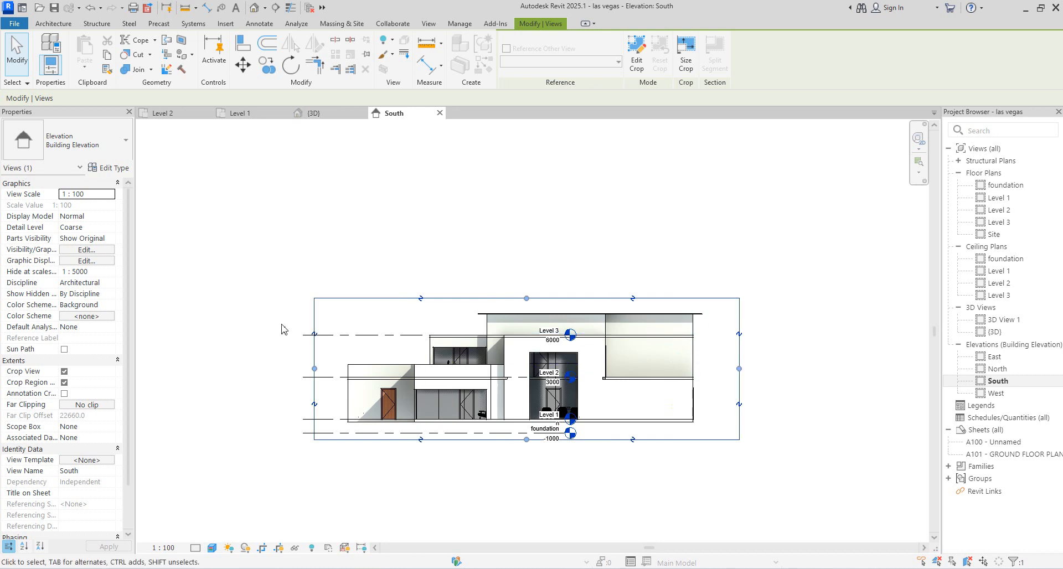
Step: Extend the level lines in the South elevation so their heads sit beyond the east end of the building
{"action": "left_click", "coordinate": [570, 335]}
{"action": "scroll", "coordinate": [571, 339], "scroll_direction": "up", "scroll_amount": 2}
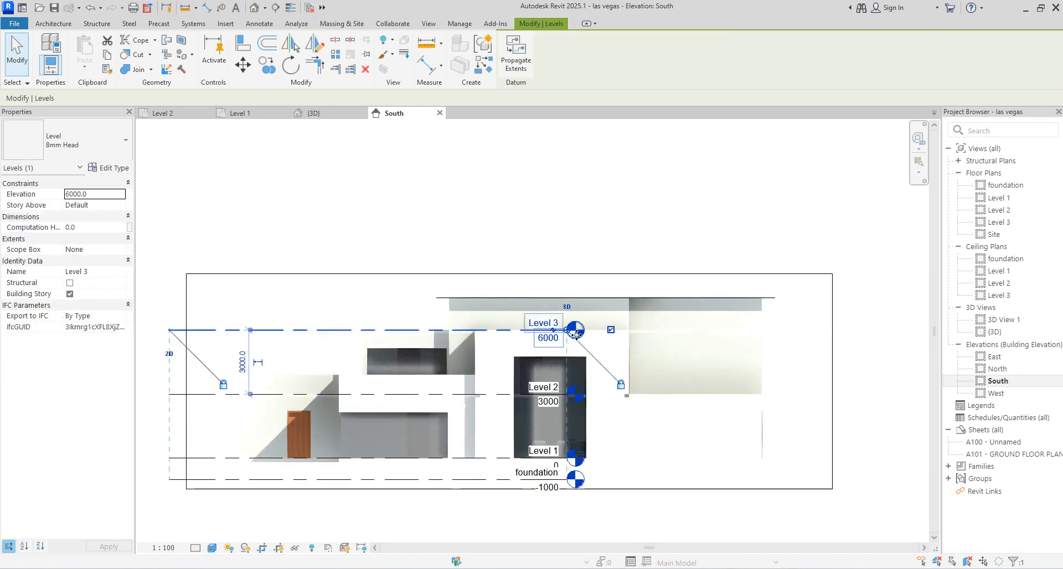
{"action": "left_click_drag", "start_coordinate": [753, 334], "coordinate": [847, 264]}
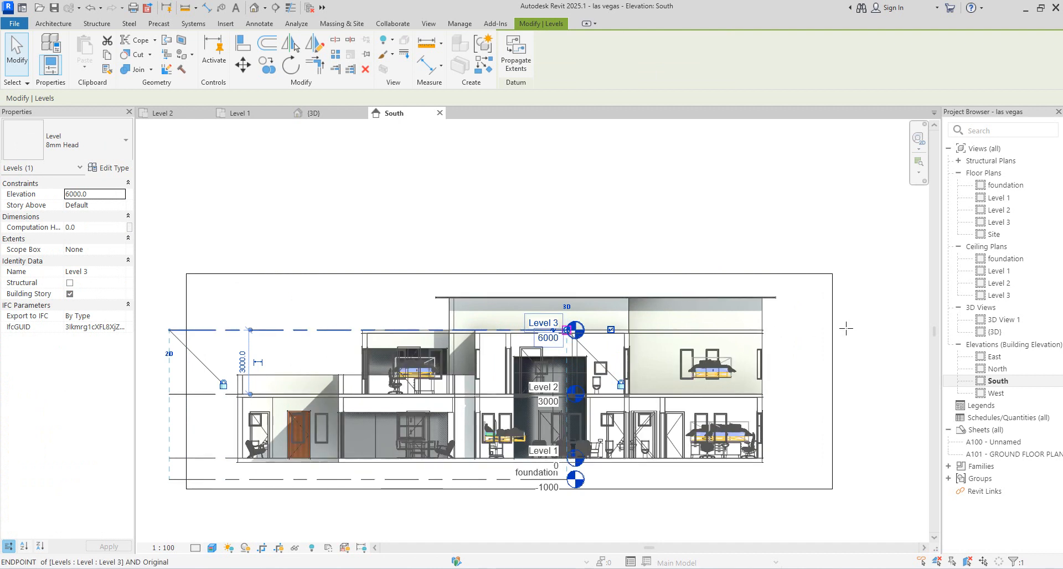
{"action": "left_click", "coordinate": [838, 252]}
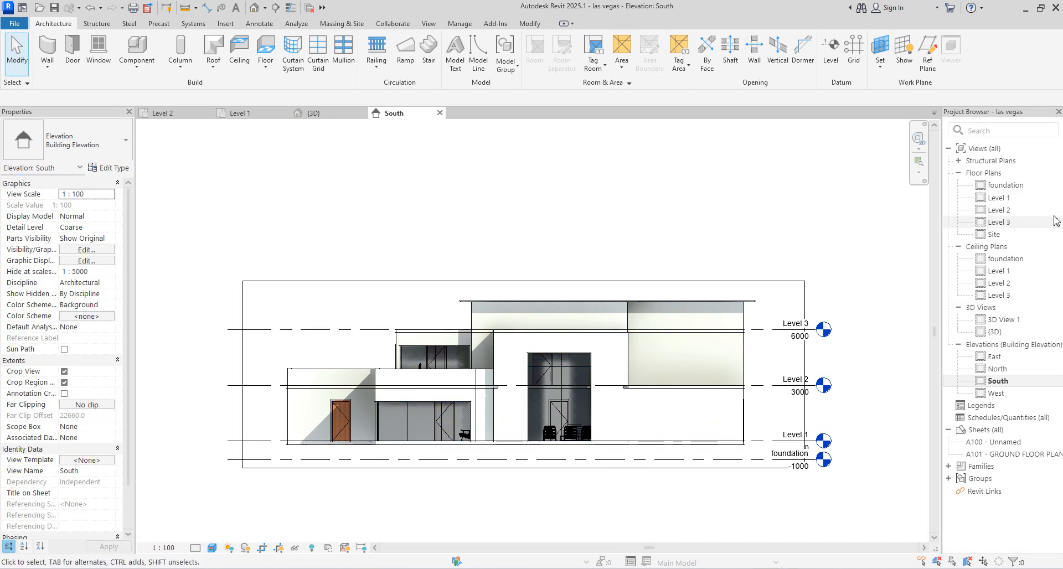
Step: On the Level 1 plan, add an Exterior Glazing curtain wall like the living room's in the south wall of the southeast bedroom
{"action": "double_click", "coordinate": [1000, 198]}
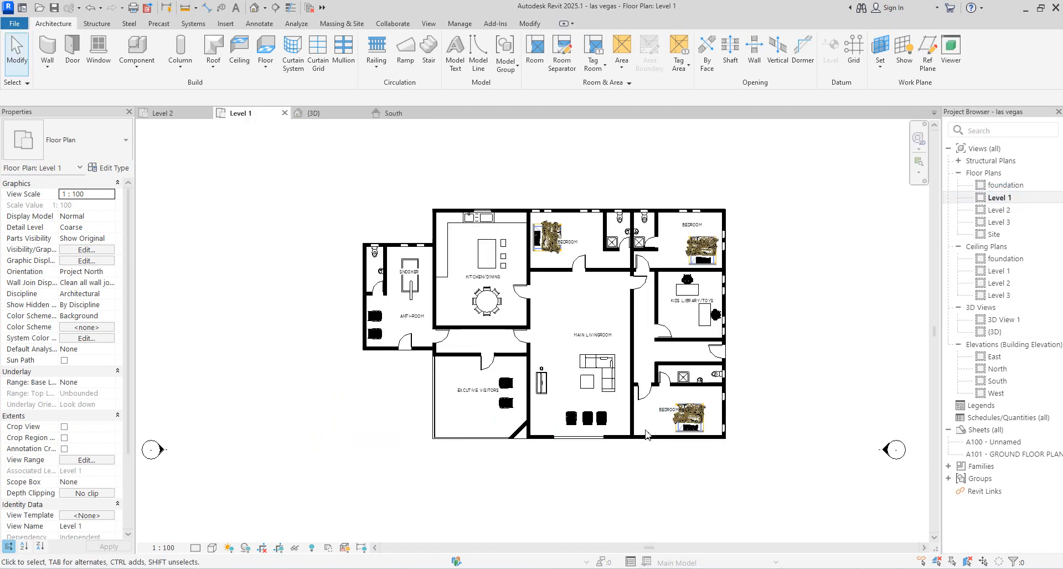
{"action": "left_click", "coordinate": [576, 425]}
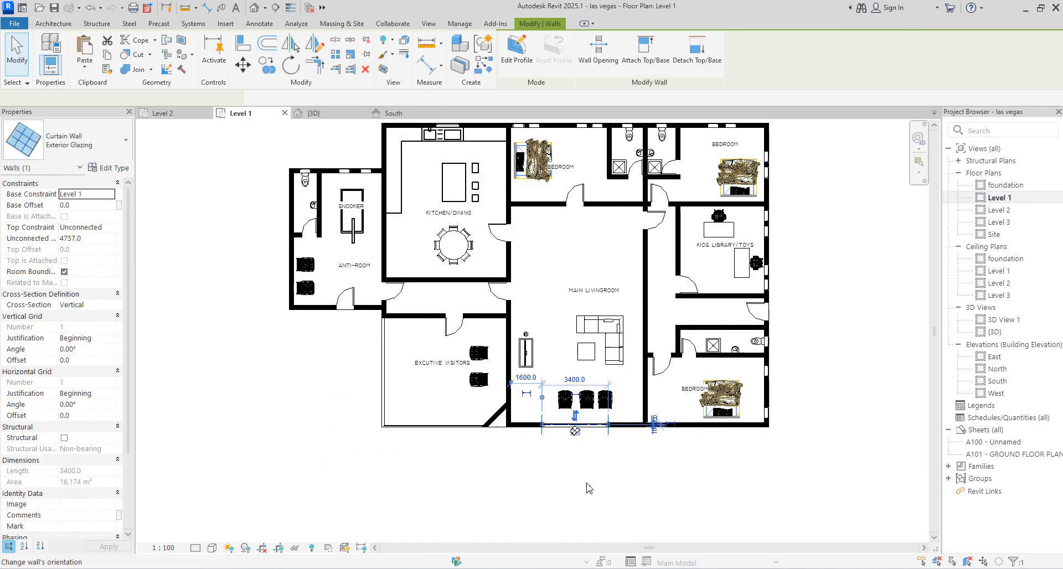
{"action": "left_click", "coordinate": [489, 67]}
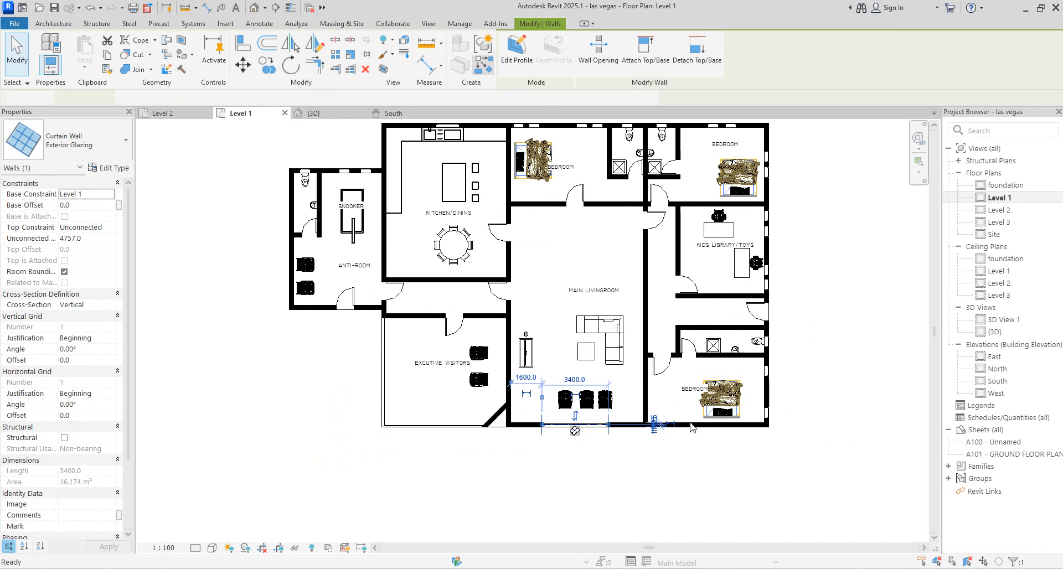
{"action": "scroll", "coordinate": [687, 427], "scroll_direction": "up", "scroll_amount": 2}
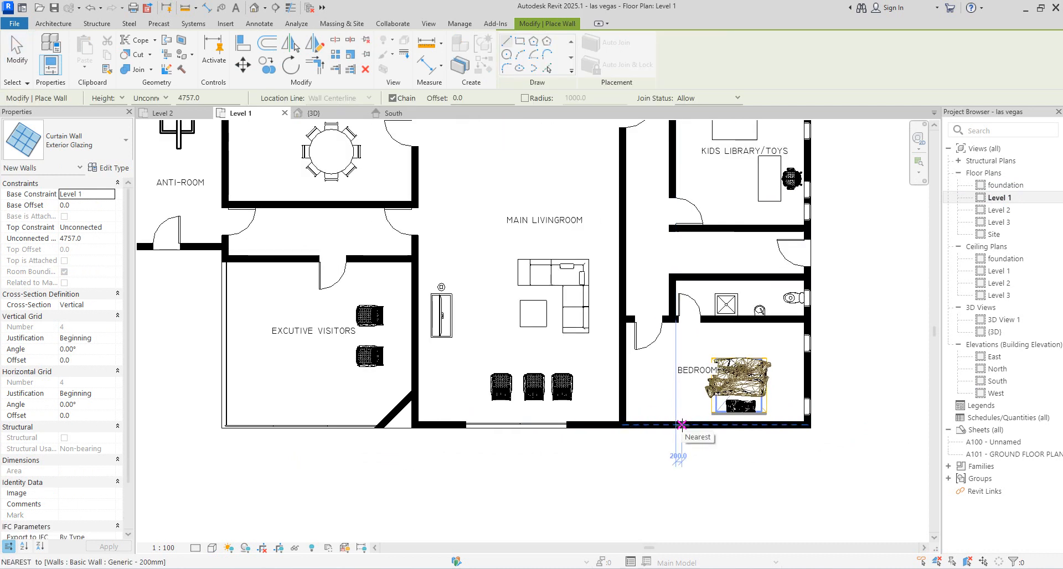
{"action": "left_click", "coordinate": [685, 424]}
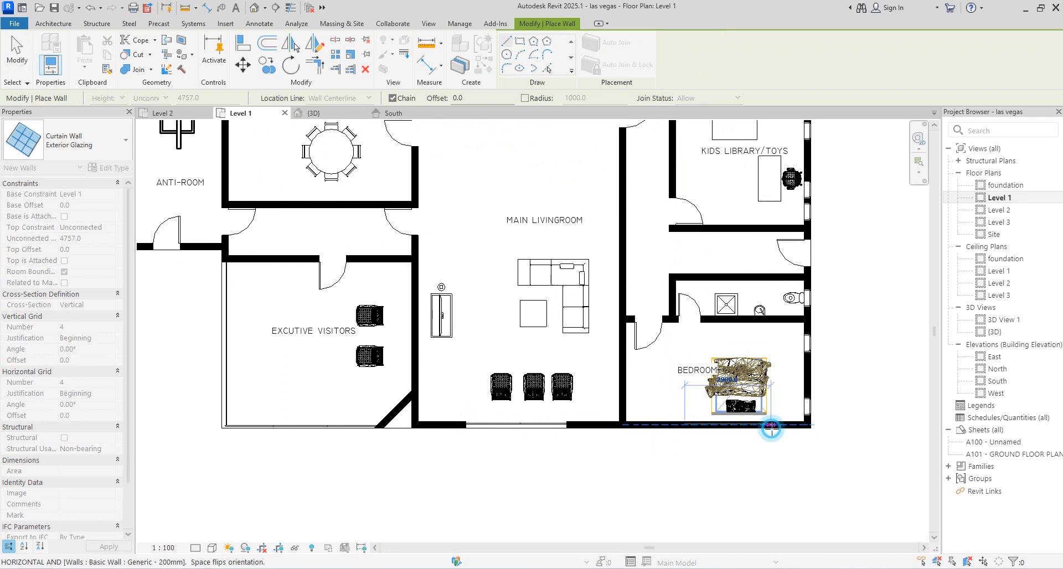
{"action": "key", "text": "Escape"}
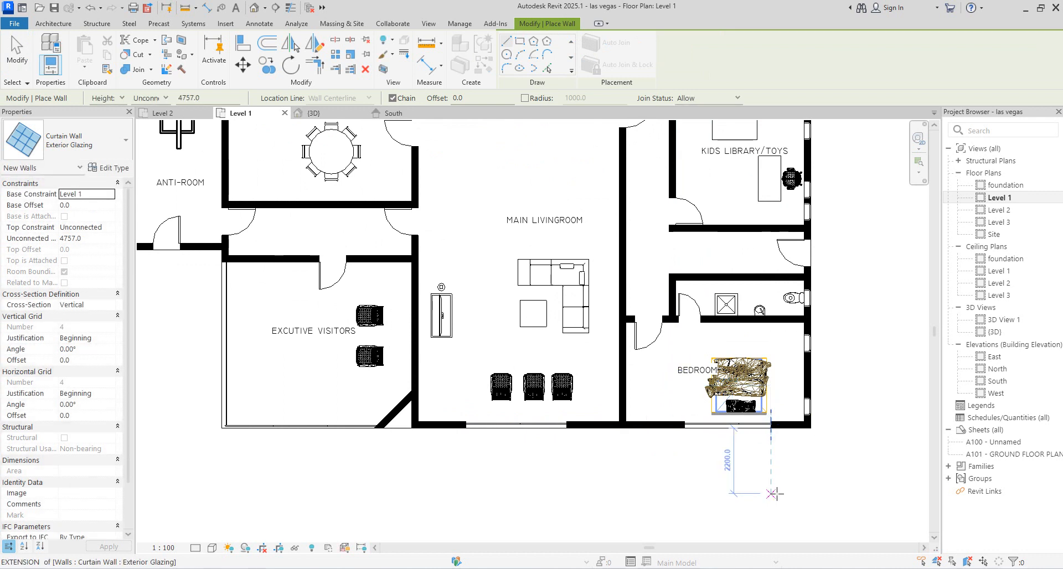
{"action": "scroll", "coordinate": [747, 498], "scroll_direction": "down", "scroll_amount": 3}
{"action": "scroll", "coordinate": [548, 452], "scroll_direction": "up", "scroll_amount": 1}
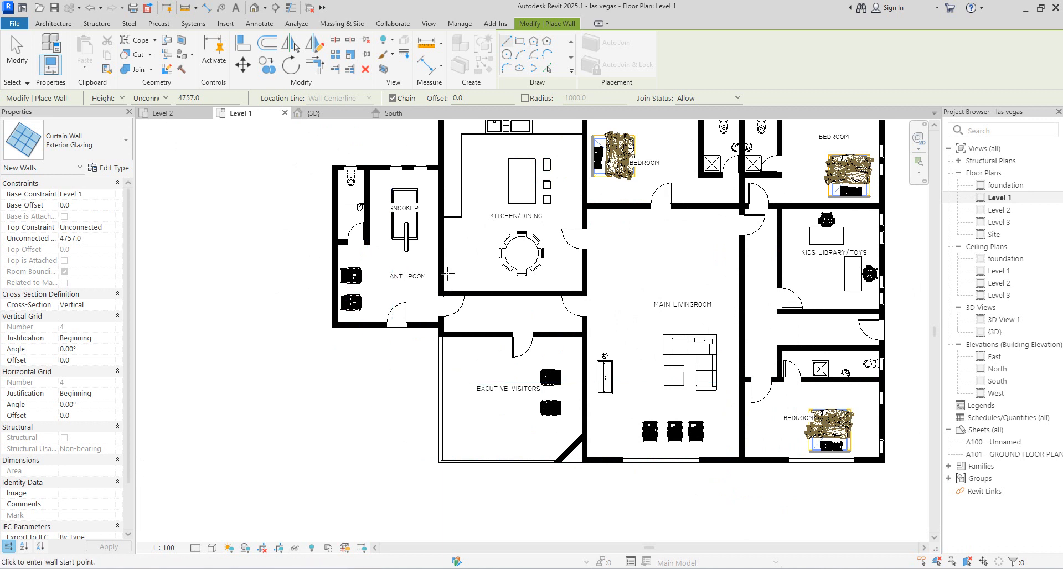
{"action": "key", "text": "Escape"}
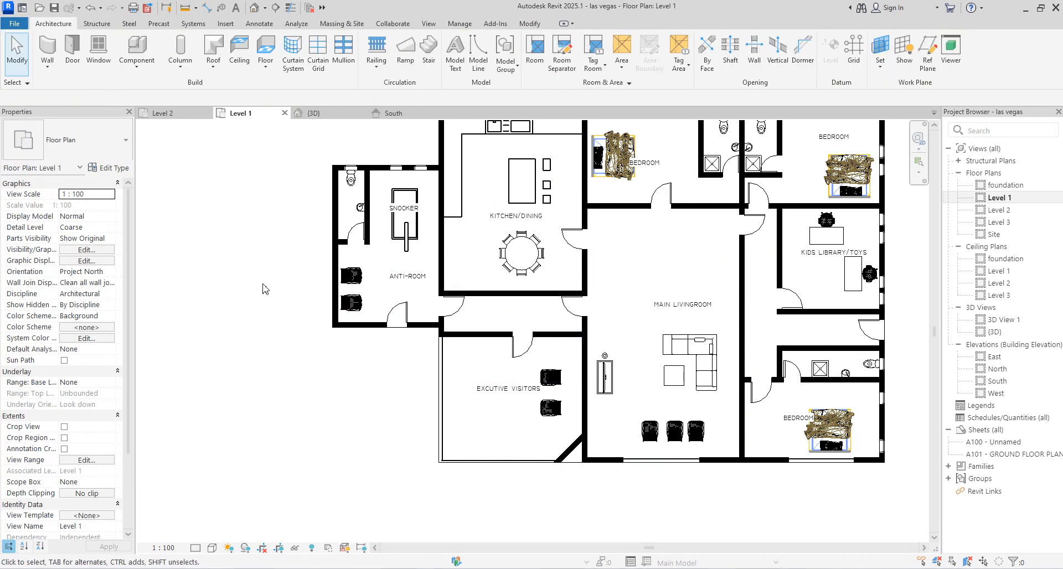
Step: Check the dimensions of the M_Fixed window types and choose 0610 x 0610mm 2 for placing a new window
{"action": "left_click", "coordinate": [99, 49]}
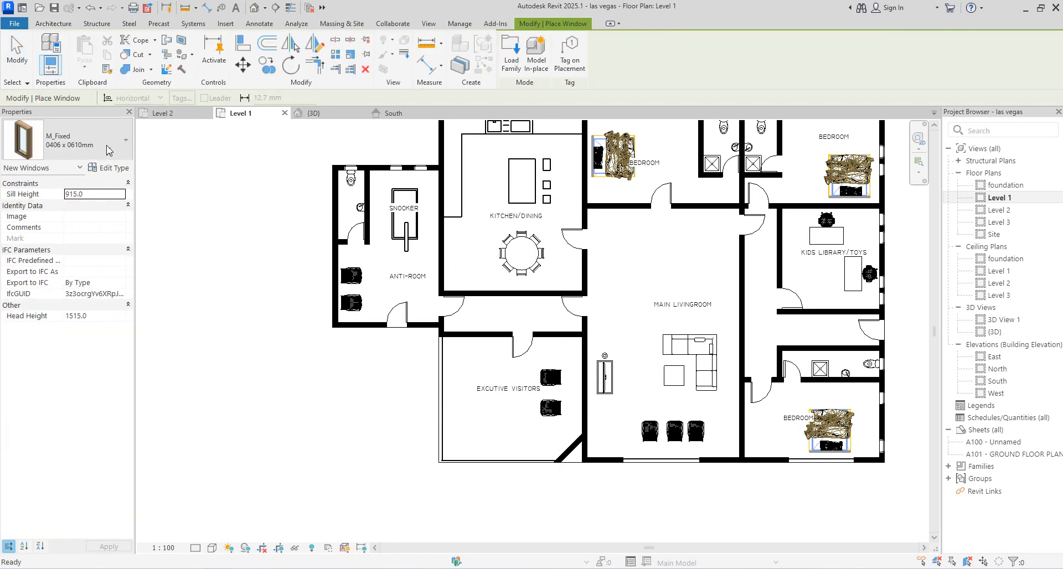
{"action": "left_click", "coordinate": [118, 170]}
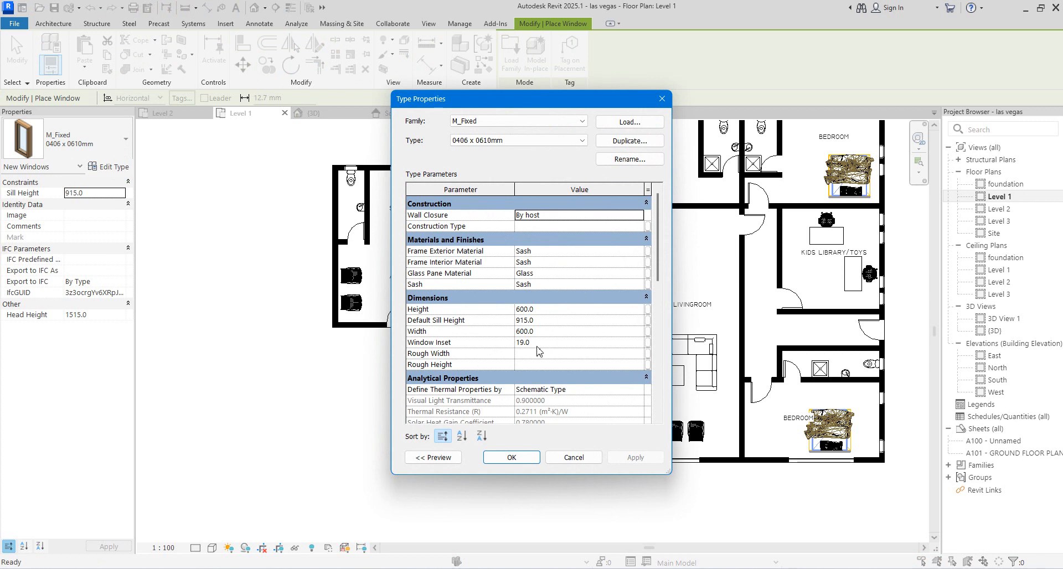
{"action": "left_click", "coordinate": [663, 99]}
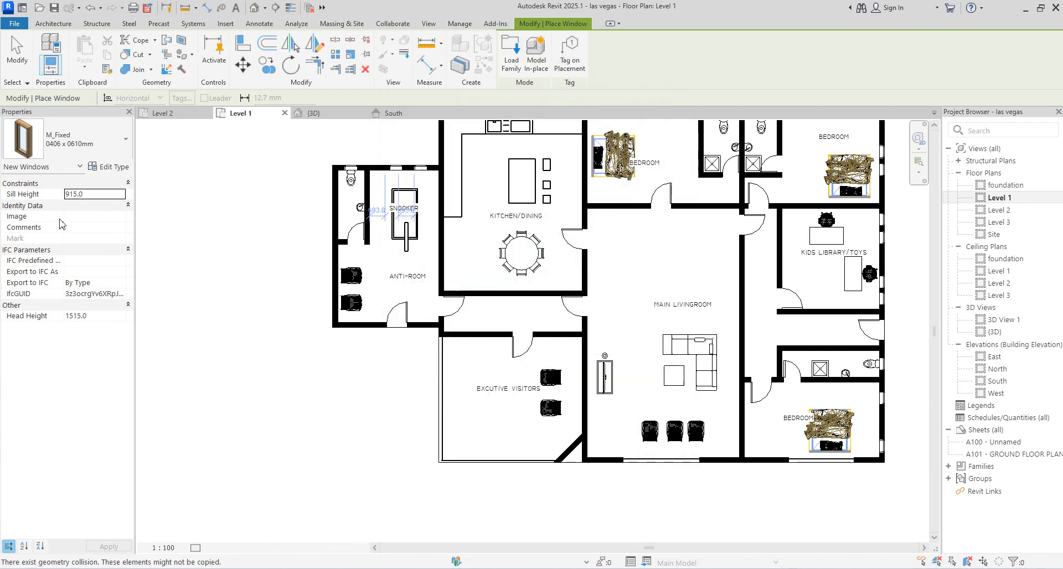
{"action": "left_click", "coordinate": [106, 143]}
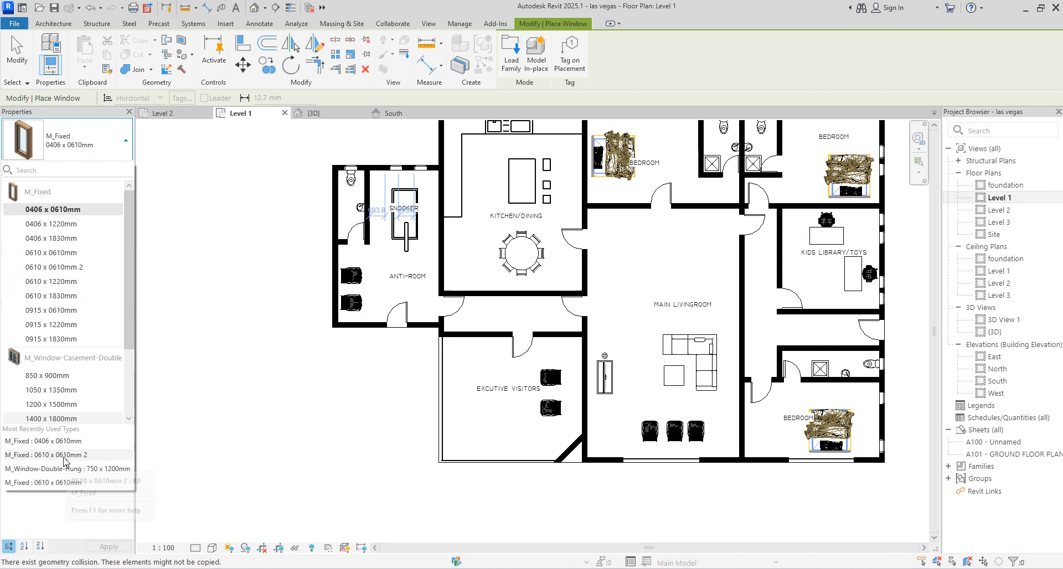
{"action": "left_click", "coordinate": [67, 483]}
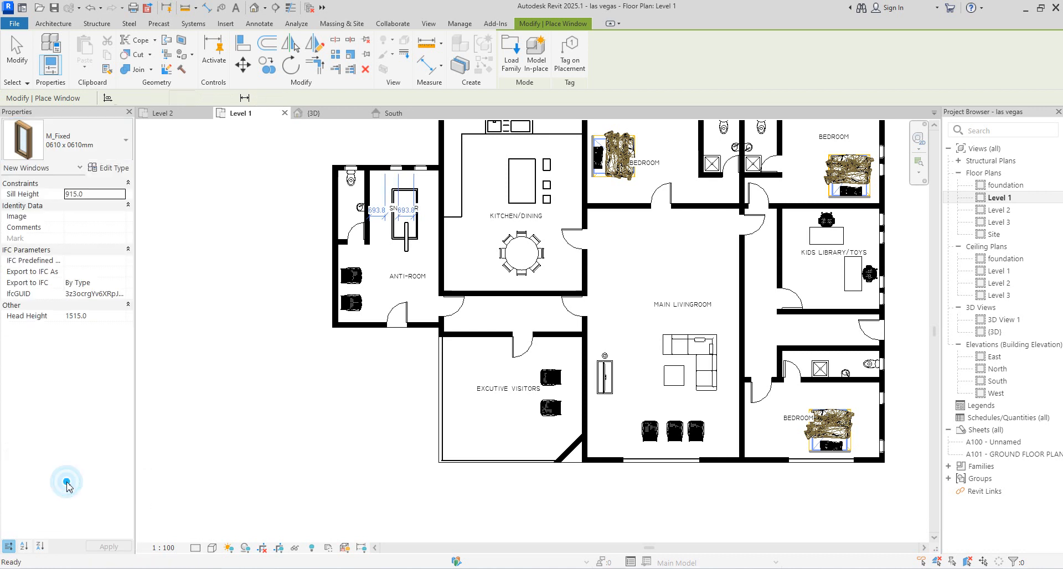
{"action": "left_click", "coordinate": [117, 150]}
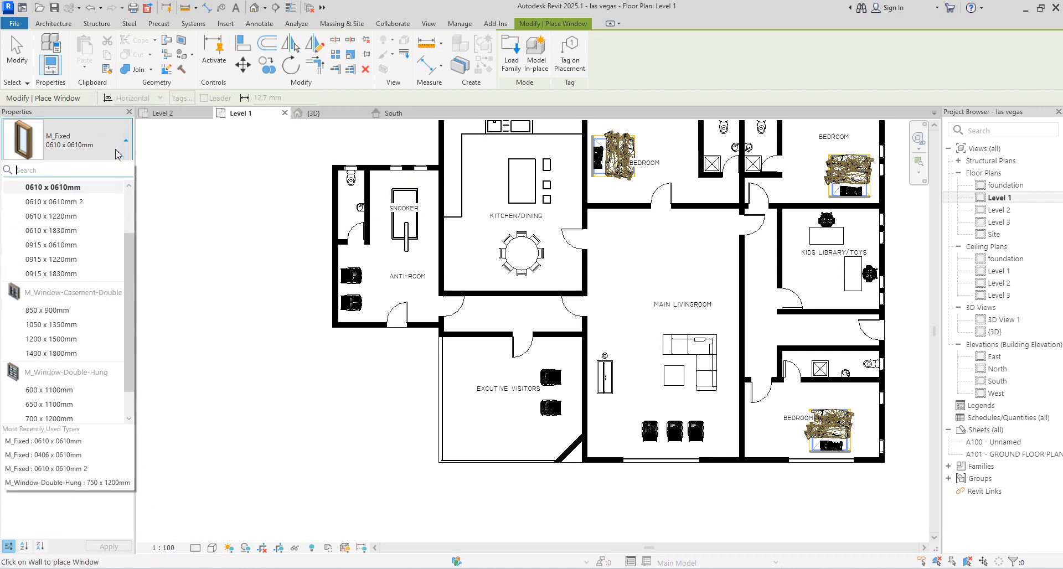
{"action": "left_click", "coordinate": [117, 150]}
{"action": "left_click", "coordinate": [117, 174]}
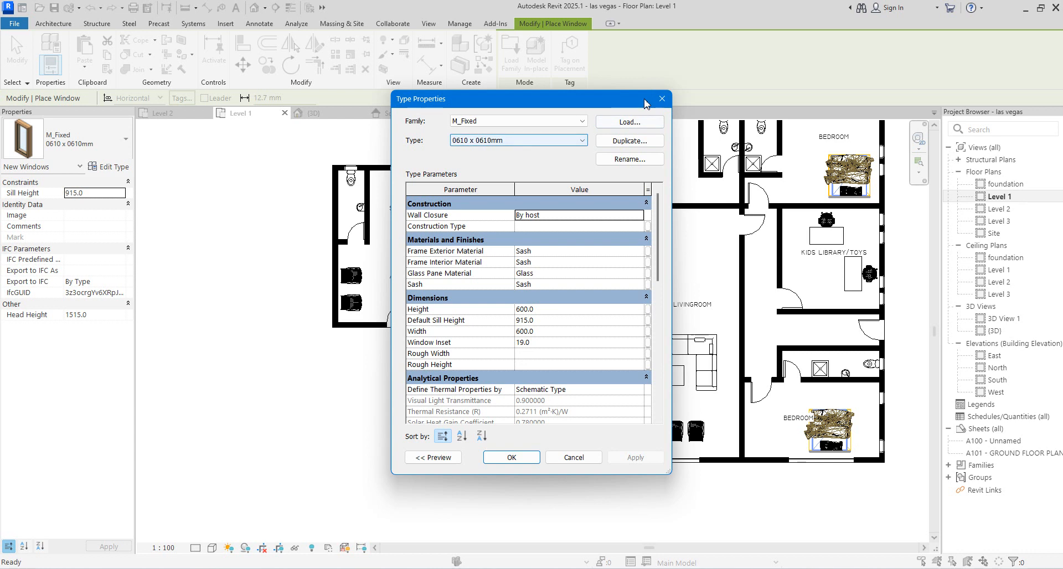
{"action": "left_click", "coordinate": [578, 141]}
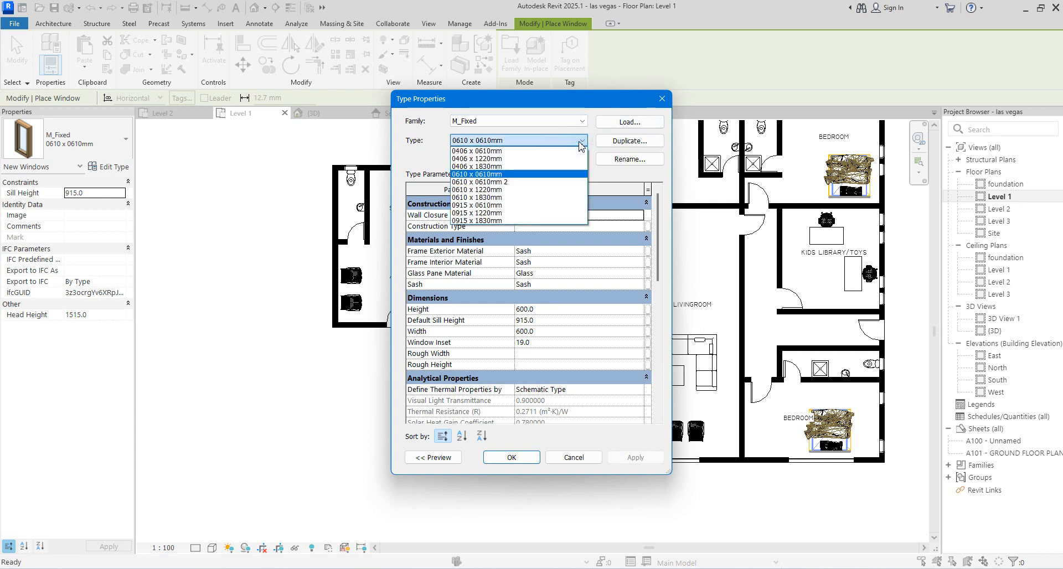
{"action": "left_click", "coordinate": [518, 182]}
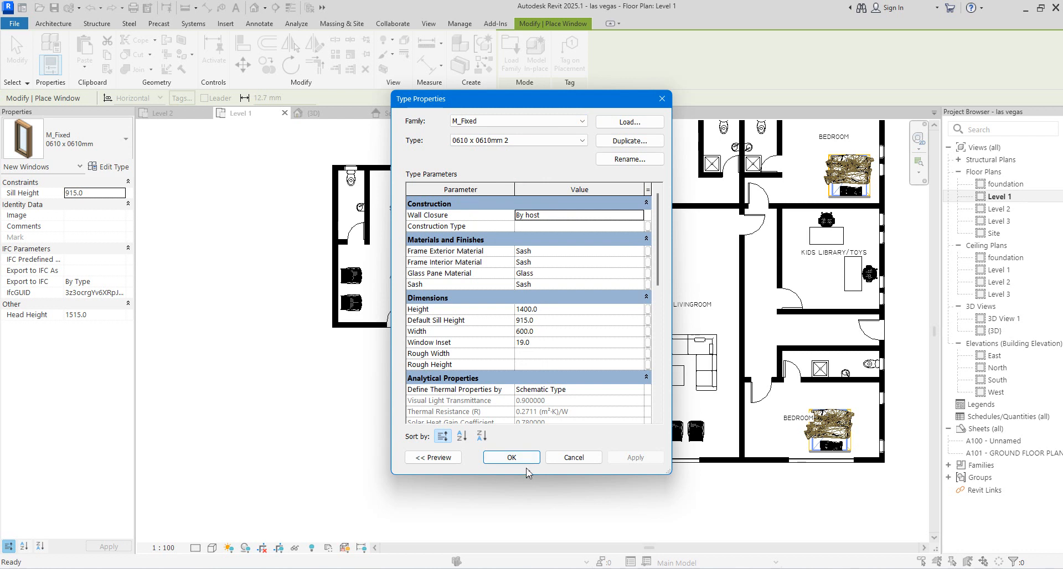
{"action": "left_click", "coordinate": [497, 459]}
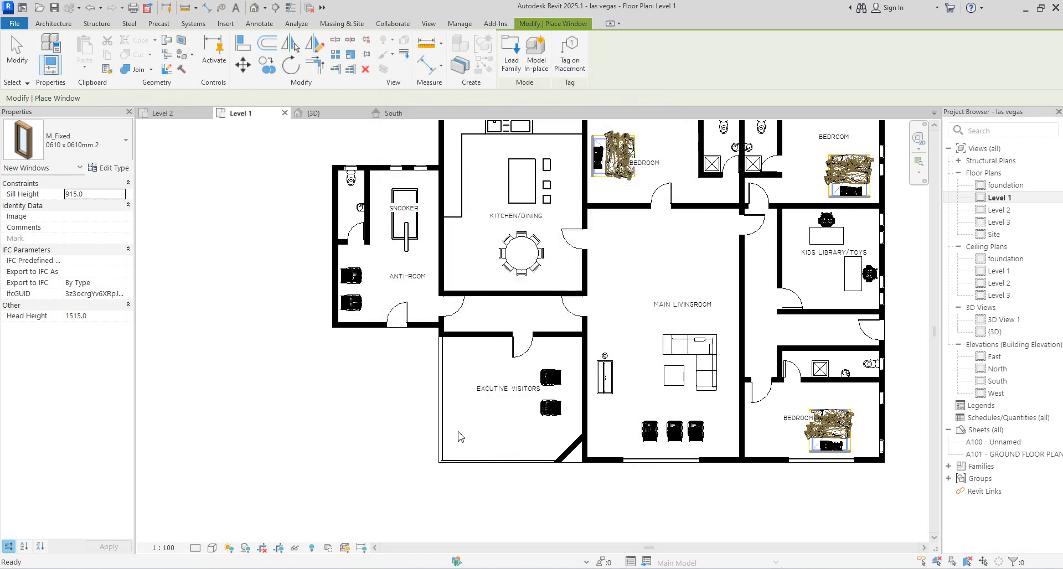
Step: Set the window head height to 2100 mm and place two 0610 x 0610mm 2 fixed windows in the anti-room's west wall
{"action": "scroll", "coordinate": [592, 410], "scroll_direction": "up", "scroll_amount": 2}
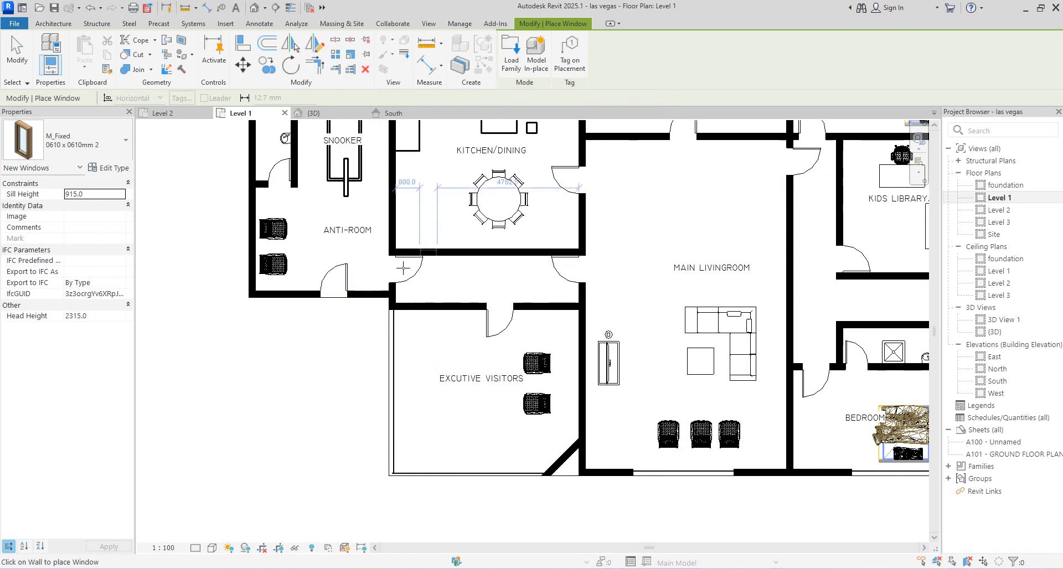
{"action": "scroll", "coordinate": [247, 236], "scroll_direction": "up", "scroll_amount": 1}
{"action": "left_click", "coordinate": [113, 319]}
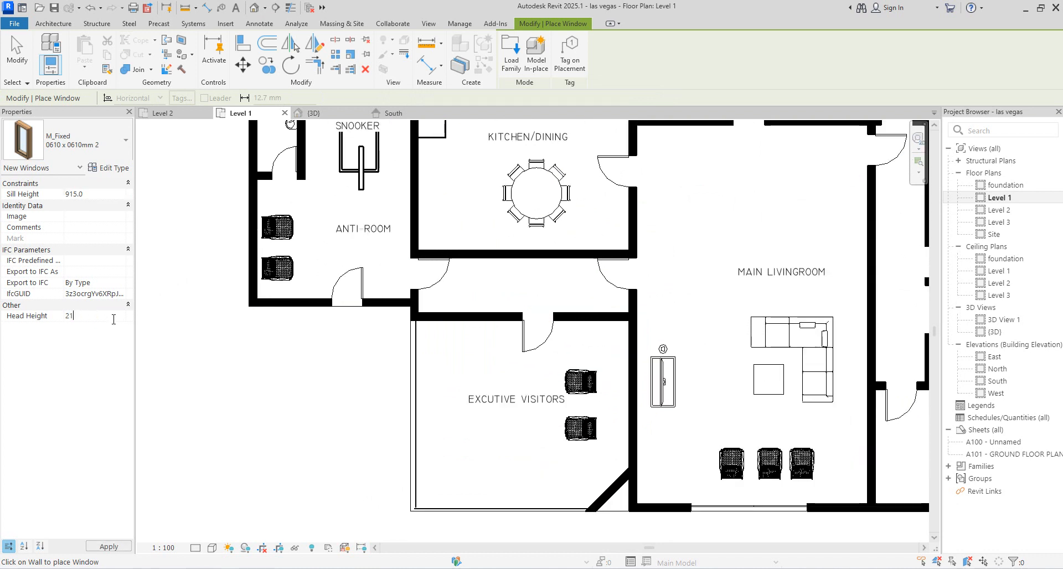
{"action": "left_click", "coordinate": [251, 227]}
{"action": "left_click", "coordinate": [252, 258]}
{"action": "scroll", "coordinate": [331, 415], "scroll_direction": "down", "scroll_amount": 3}
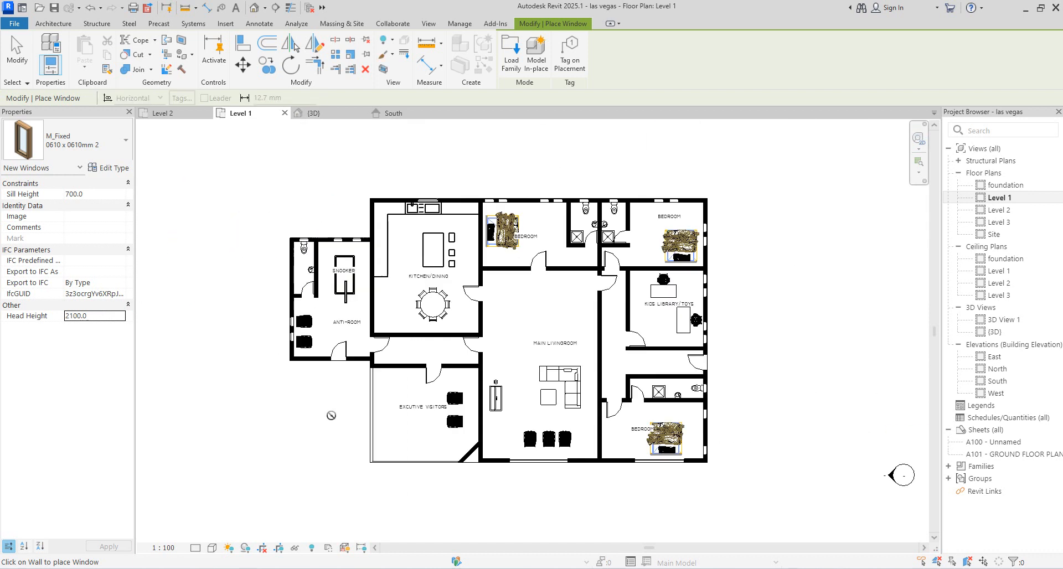
{"action": "scroll", "coordinate": [470, 227], "scroll_direction": "up", "scroll_amount": 1}
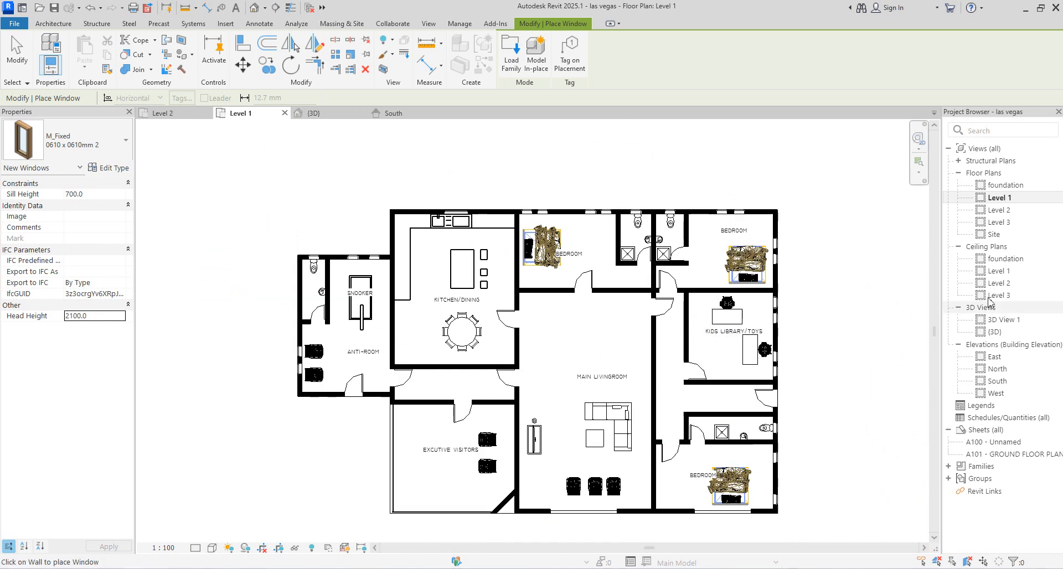
Step: On the Level 2 plan, check the properties of the southern fixed window in the wall between the game sit out and the void
{"action": "left_click", "coordinate": [1004, 208]}
{"action": "double_click", "coordinate": [1003, 211]}
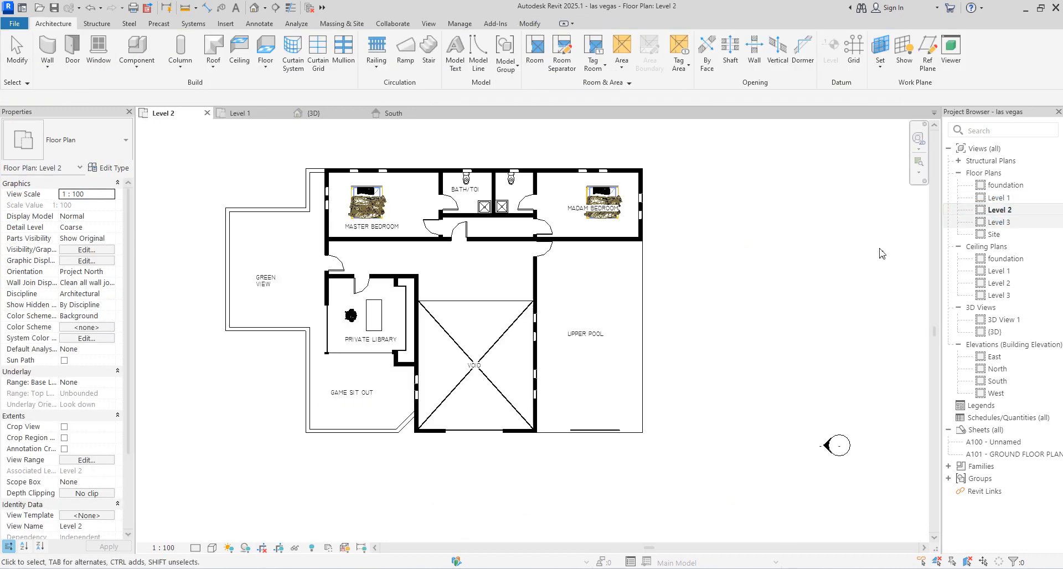
{"action": "scroll", "coordinate": [316, 357], "scroll_direction": "up", "scroll_amount": 2}
{"action": "scroll", "coordinate": [554, 443], "scroll_direction": "down", "scroll_amount": 1}
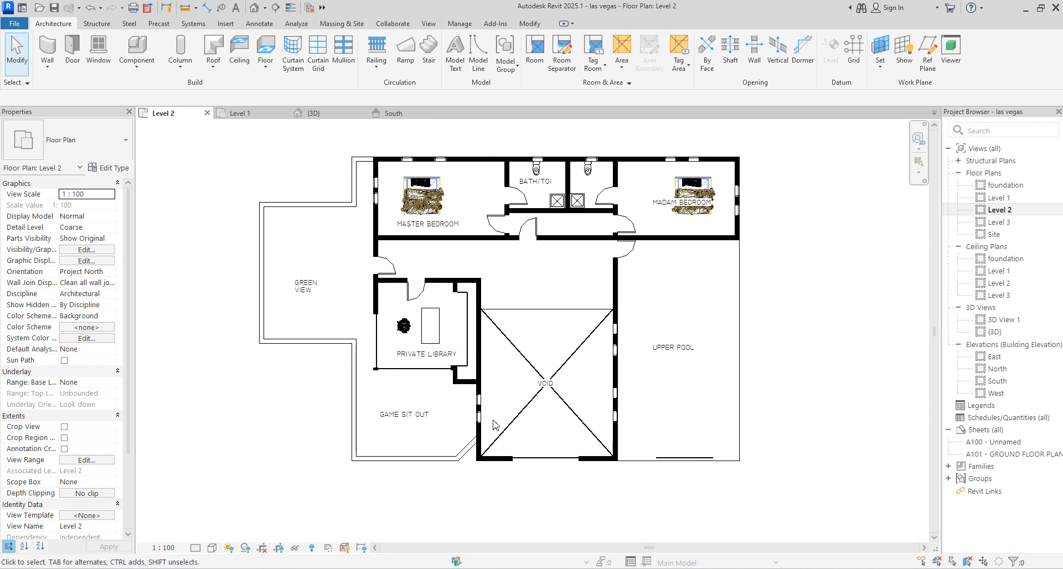
{"action": "scroll", "coordinate": [482, 418], "scroll_direction": "up", "scroll_amount": 2}
{"action": "left_click", "coordinate": [476, 419]}
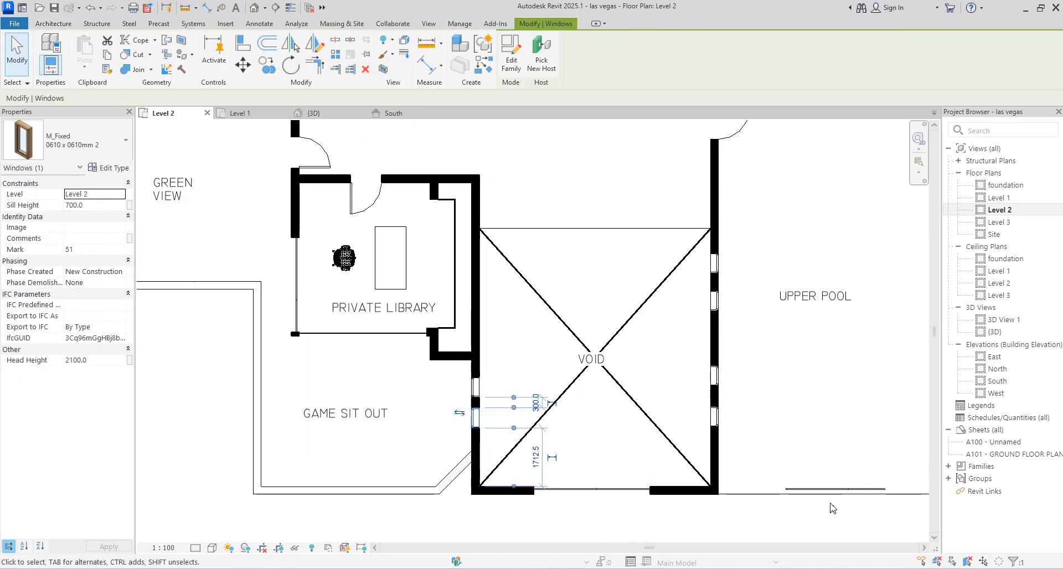
{"action": "scroll", "coordinate": [719, 398], "scroll_direction": "down", "scroll_amount": 2}
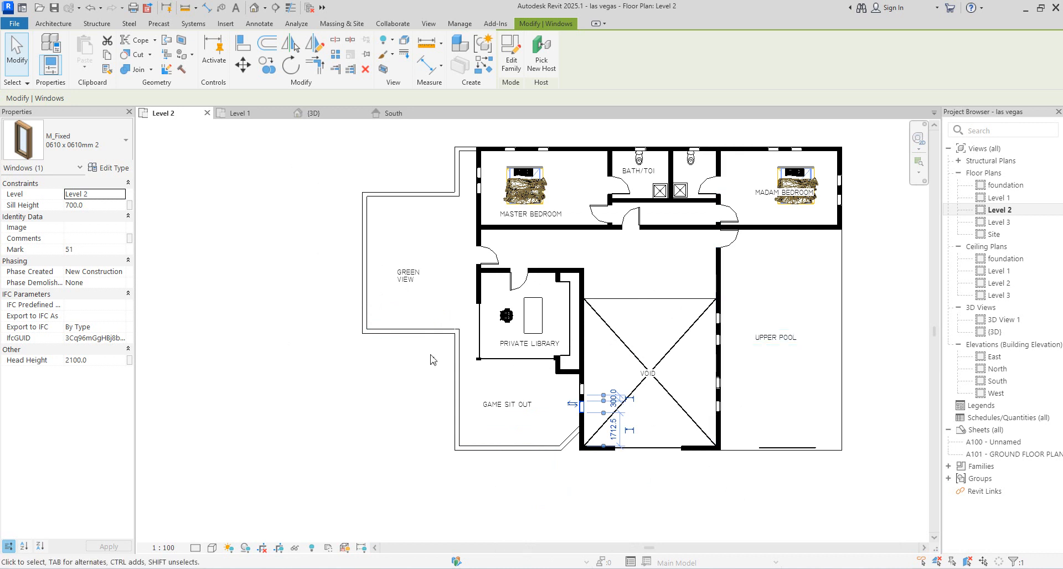
Step: Add a 900 mm high Generic - 200mm wall like the game sit out's along the east edge of the upper pool
{"action": "left_click", "coordinate": [458, 349]}
{"action": "left_click", "coordinate": [484, 68]}
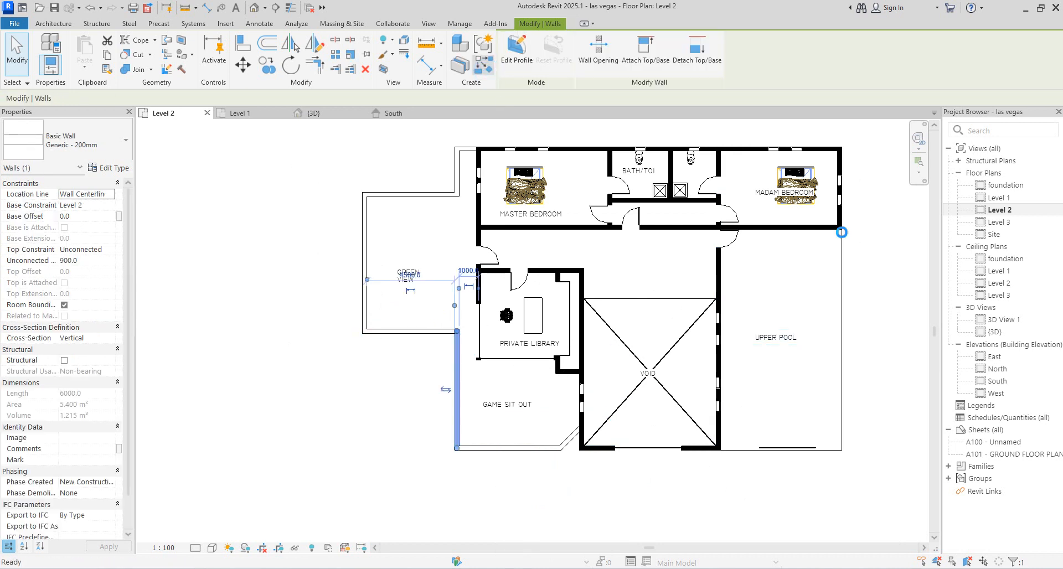
{"action": "scroll", "coordinate": [842, 232], "scroll_direction": "up", "scroll_amount": 2}
{"action": "left_click", "coordinate": [841, 227]}
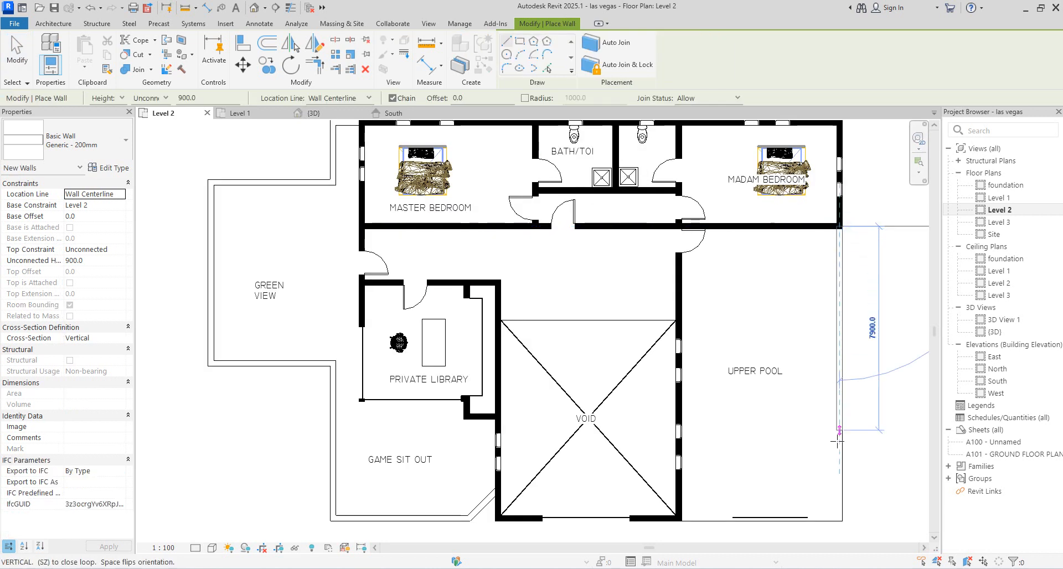
{"action": "left_click", "coordinate": [840, 518]}
{"action": "key", "text": "Escape"}
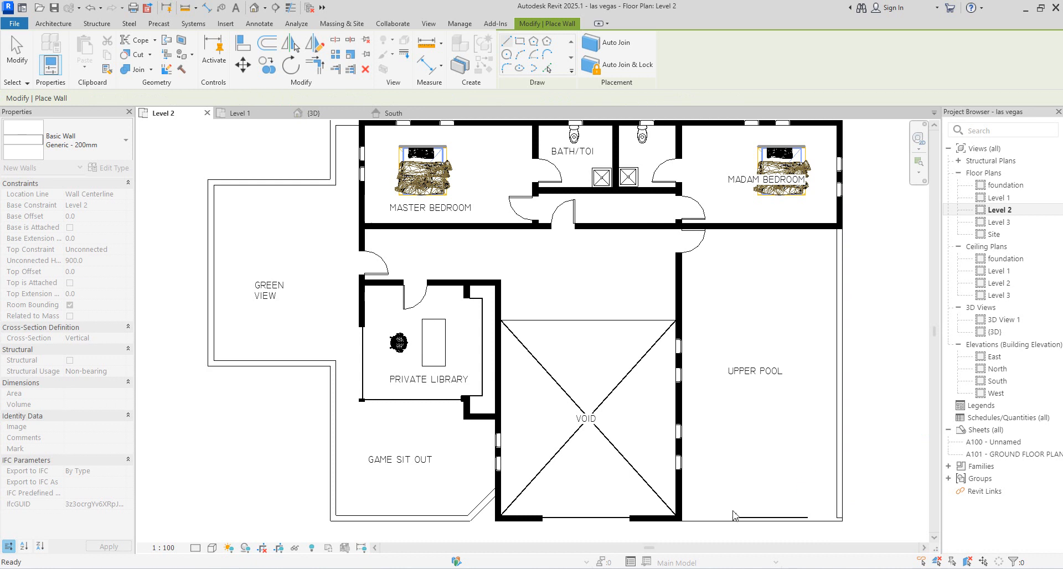
Step: Close the upper pool's south edge with the same 900 mm high wall, from the void's southeast corner to the east wall
{"action": "left_click", "coordinate": [683, 518]}
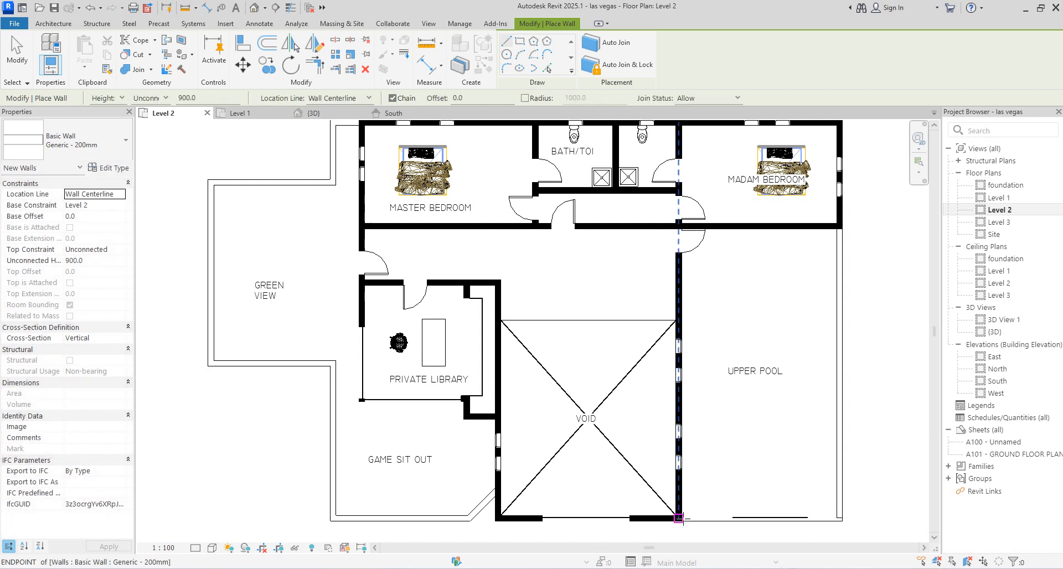
{"action": "left_click", "coordinate": [839, 519]}
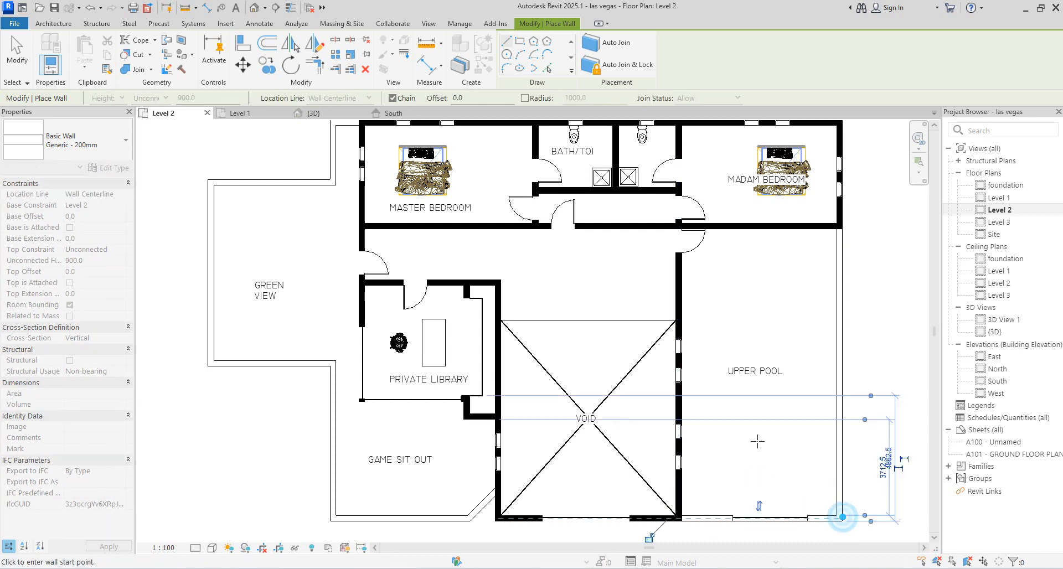
{"action": "right_click", "coordinate": [731, 371]}
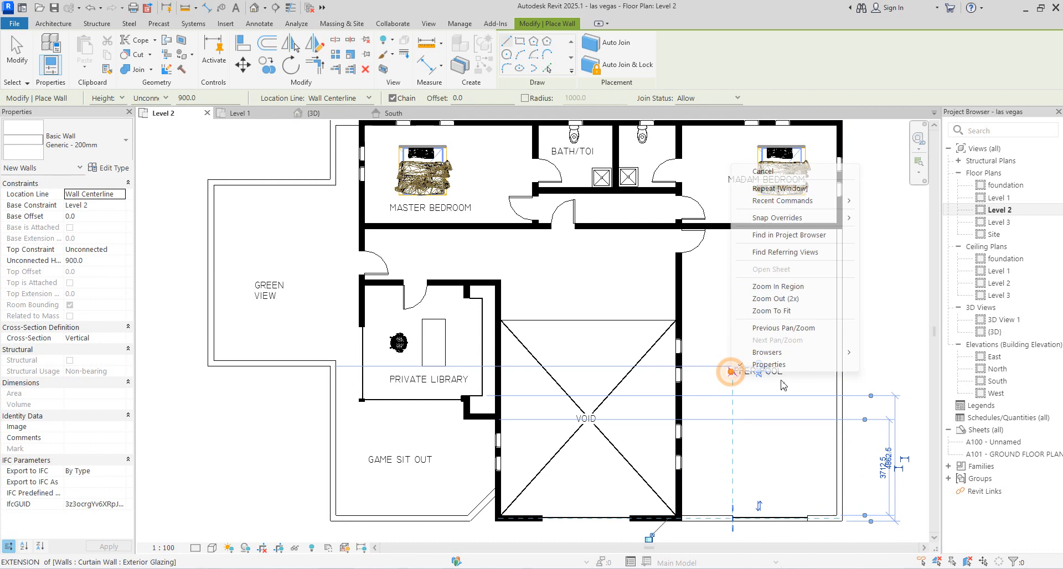
{"action": "left_click", "coordinate": [768, 173]}
{"action": "right_click", "coordinate": [720, 179]}
{"action": "left_click", "coordinate": [748, 186]}
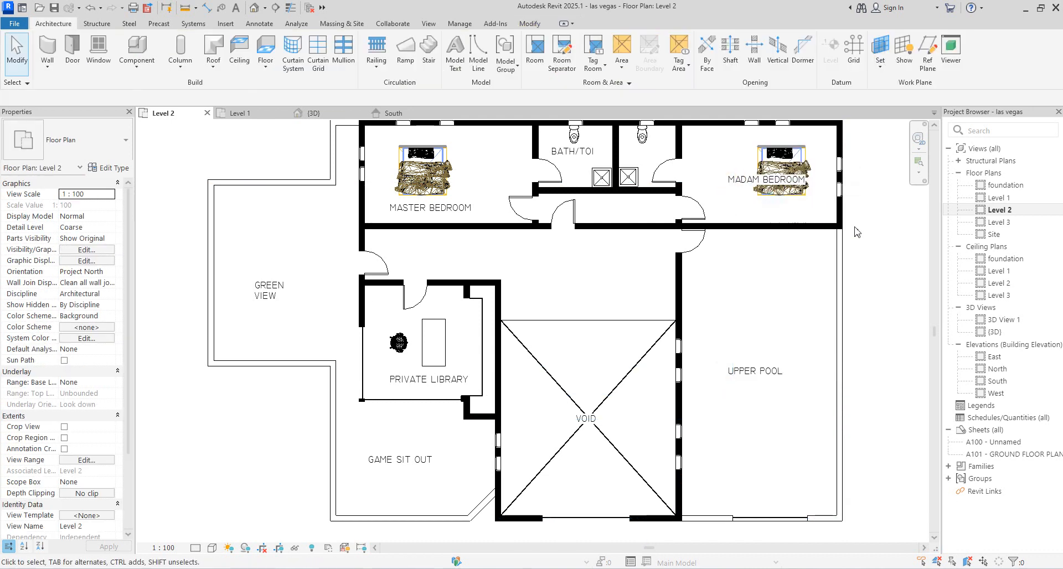
Step: In the 3D view, lower the top of the southeast bedroom's curtain wall to a height of about 2367 mm
{"action": "double_click", "coordinate": [996, 331]}
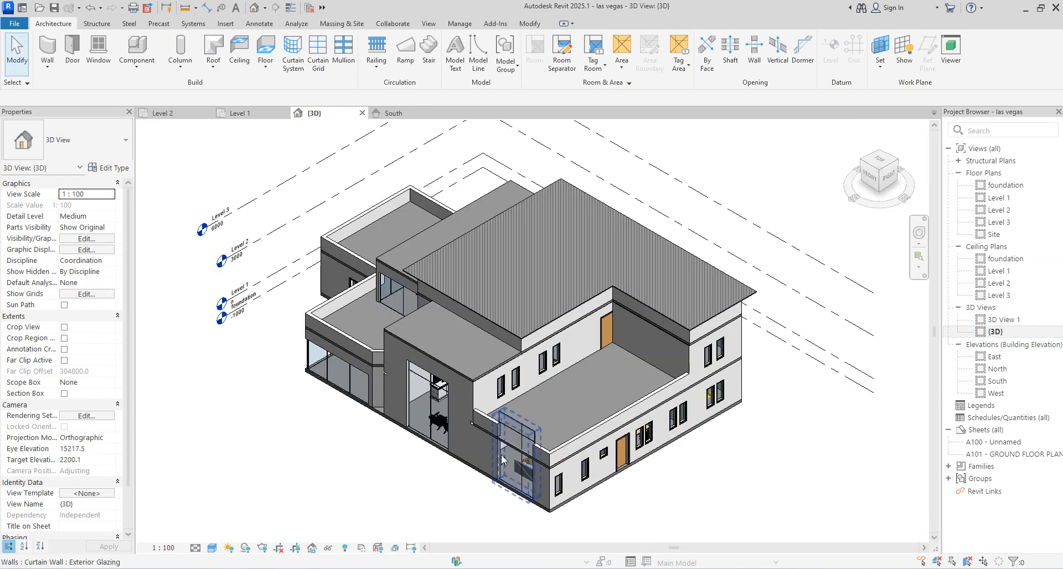
{"action": "scroll", "coordinate": [503, 460], "scroll_direction": "up", "scroll_amount": 2}
{"action": "left_click", "coordinate": [502, 460]}
{"action": "scroll", "coordinate": [545, 398], "scroll_direction": "down", "scroll_amount": 3}
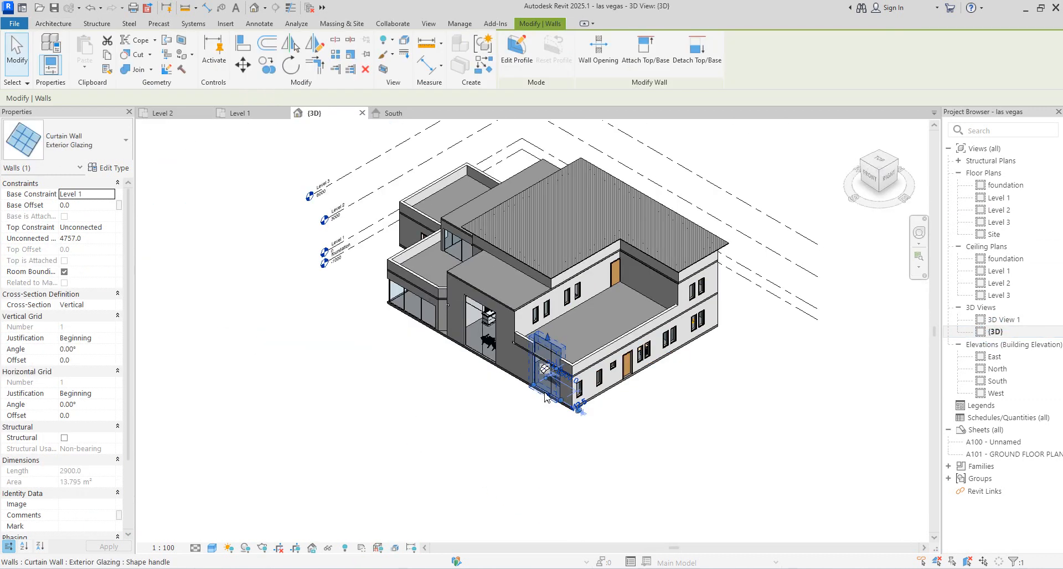
{"action": "scroll", "coordinate": [546, 398], "scroll_direction": "up", "scroll_amount": 3}
{"action": "left_click_drag", "start_coordinate": [550, 282], "coordinate": [547, 345]}
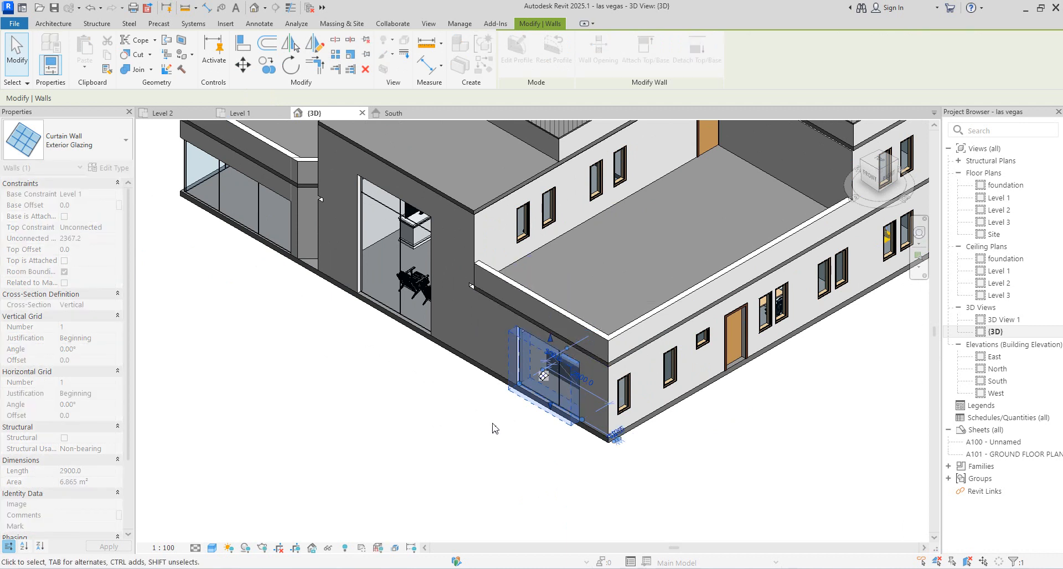
{"action": "left_click", "coordinate": [492, 427]}
{"action": "scroll", "coordinate": [673, 390], "scroll_direction": "down", "scroll_amount": 3}
{"action": "scroll", "coordinate": [619, 392], "scroll_direction": "up", "scroll_amount": 2}
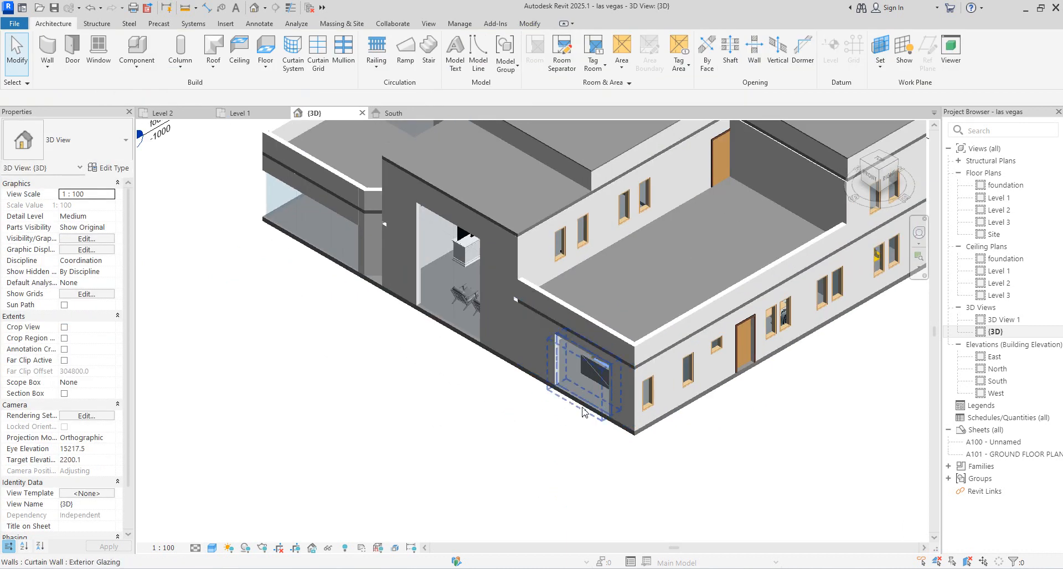
{"action": "left_click", "coordinate": [612, 414]}
Step: On the Level 1 plan, shorten the southeast bedroom's curtain wall from both ends to about 2000 mm long
{"action": "double_click", "coordinate": [995, 197]}
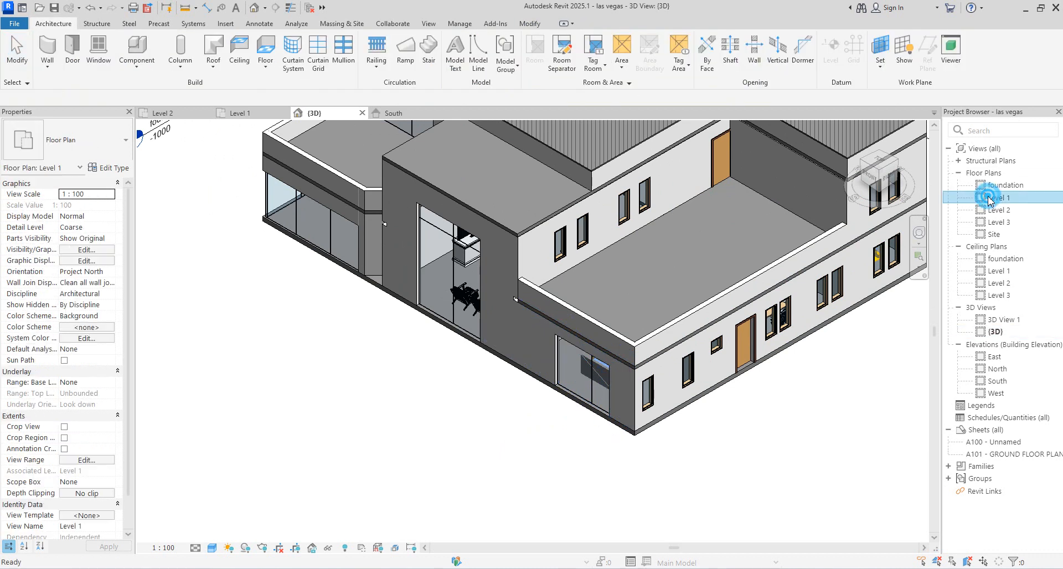
{"action": "scroll", "coordinate": [666, 315], "scroll_direction": "down", "scroll_amount": 3}
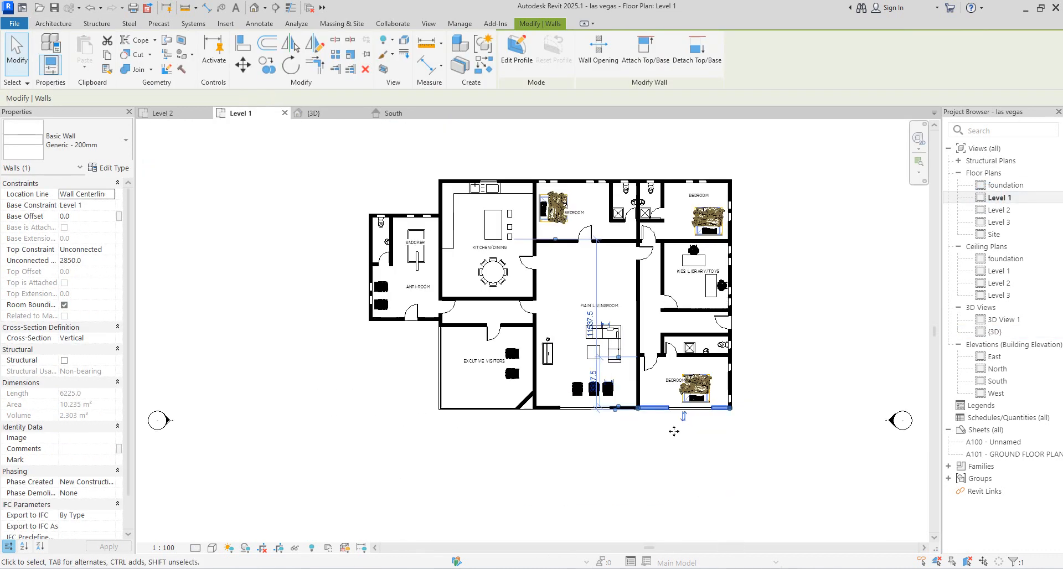
{"action": "scroll", "coordinate": [684, 446], "scroll_direction": "up", "scroll_amount": 2}
{"action": "left_click", "coordinate": [708, 418]}
{"action": "scroll", "coordinate": [686, 395], "scroll_direction": "up", "scroll_amount": 2}
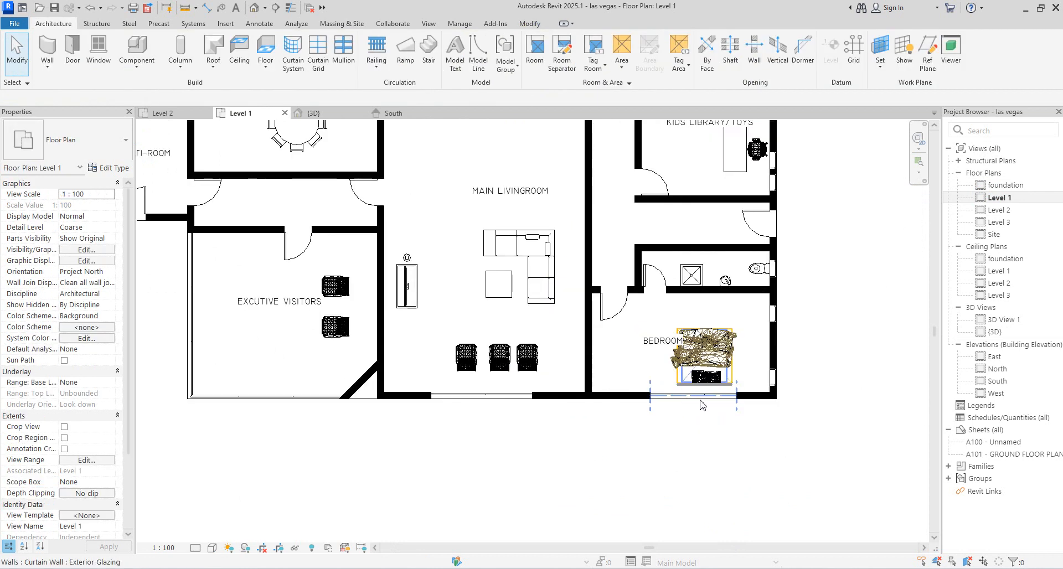
{"action": "left_click", "coordinate": [710, 403]}
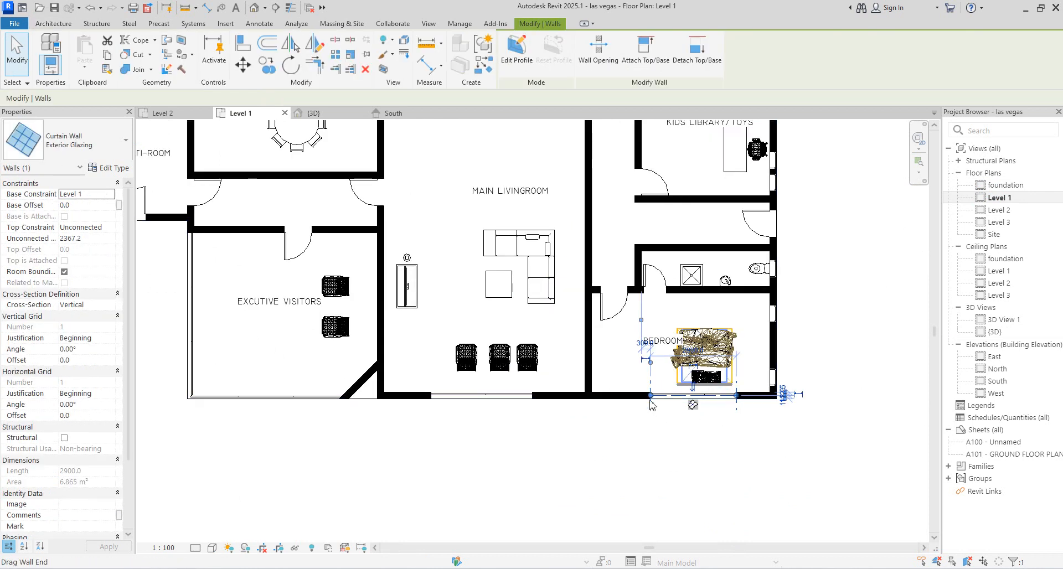
{"action": "left_click_drag", "start_coordinate": [651, 397], "coordinate": [668, 395]}
{"action": "left_click_drag", "start_coordinate": [737, 396], "coordinate": [728, 396]}
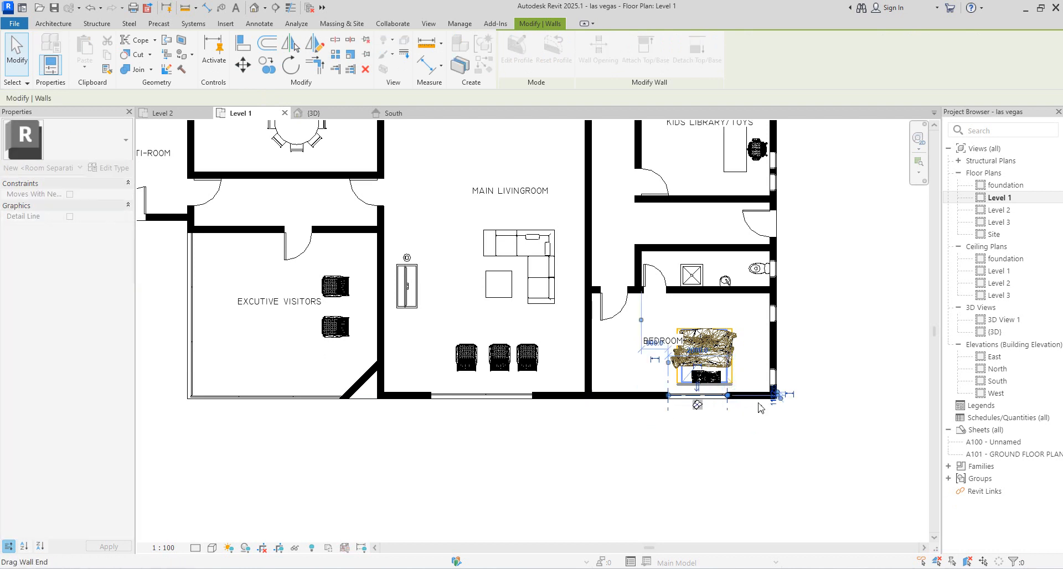
Step: In the South elevation, narrow the southeast bedroom's curtain wall slightly from its east side
{"action": "double_click", "coordinate": [997, 381]}
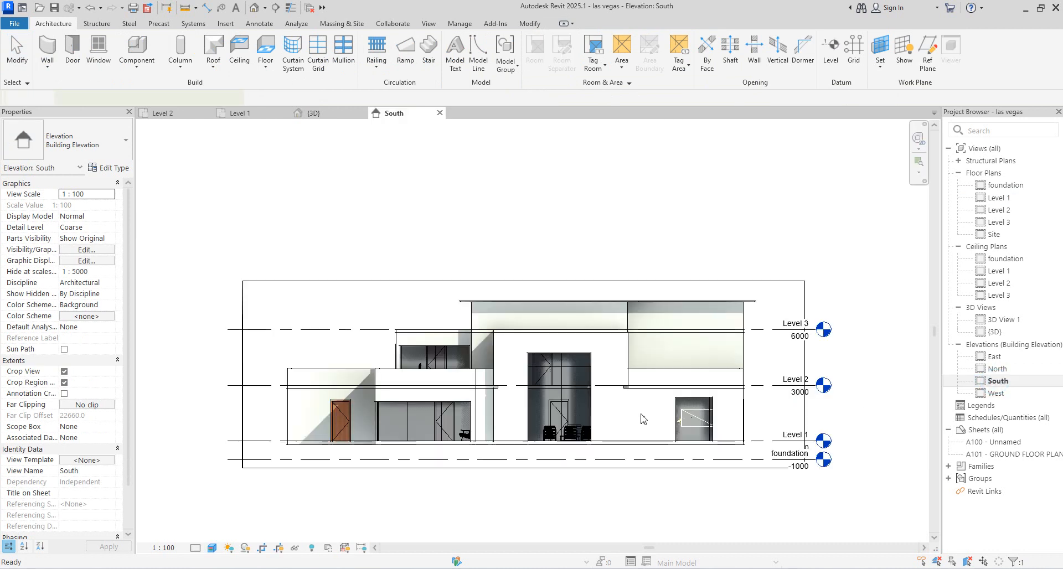
{"action": "left_click", "coordinate": [684, 423]}
{"action": "left_click", "coordinate": [778, 416]}
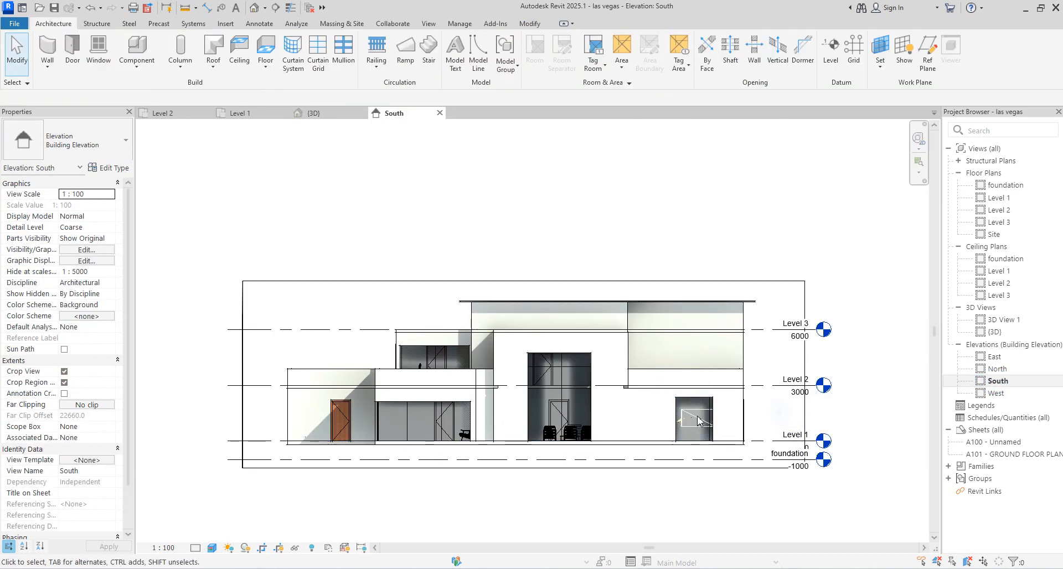
{"action": "scroll", "coordinate": [720, 414], "scroll_direction": "up", "scroll_amount": 3}
{"action": "left_click", "coordinate": [717, 409]}
{"action": "scroll", "coordinate": [716, 413], "scroll_direction": "up", "scroll_amount": 3}
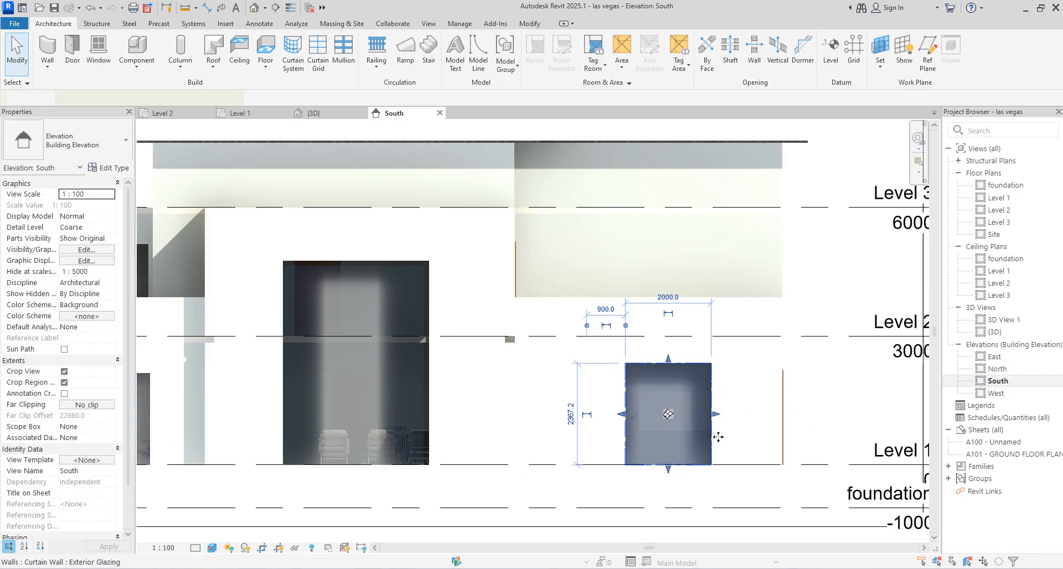
{"action": "left_click_drag", "start_coordinate": [714, 418], "coordinate": [707, 482]}
{"action": "left_click", "coordinate": [790, 396]}
{"action": "scroll", "coordinate": [790, 396], "scroll_direction": "down", "scroll_amount": 5}
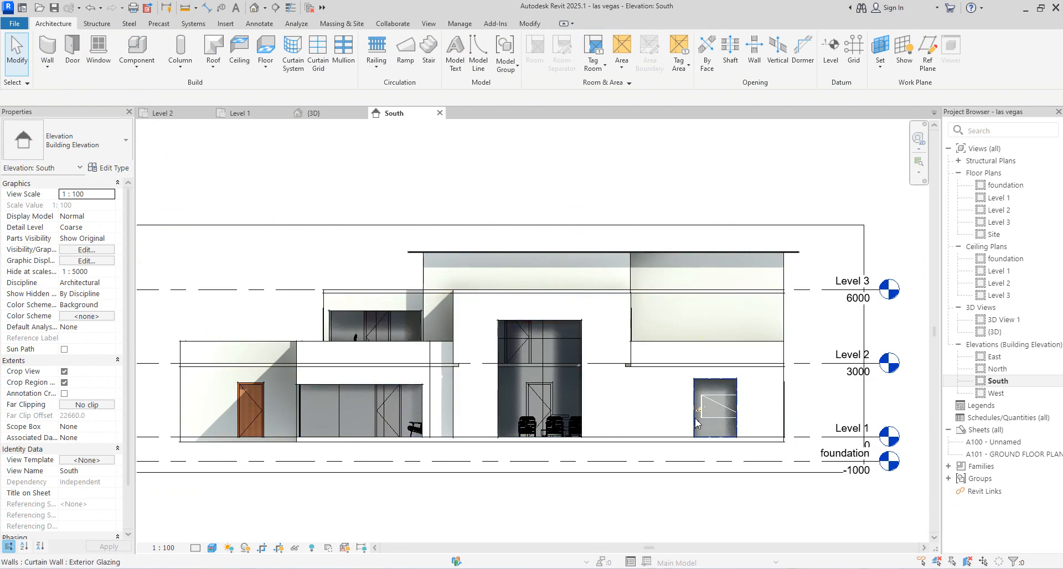
Step: Select all Queen_size_2_6152 beds visible in the 3D view and set their elevation from level to -850 mm
{"action": "left_click", "coordinate": [994, 332]}
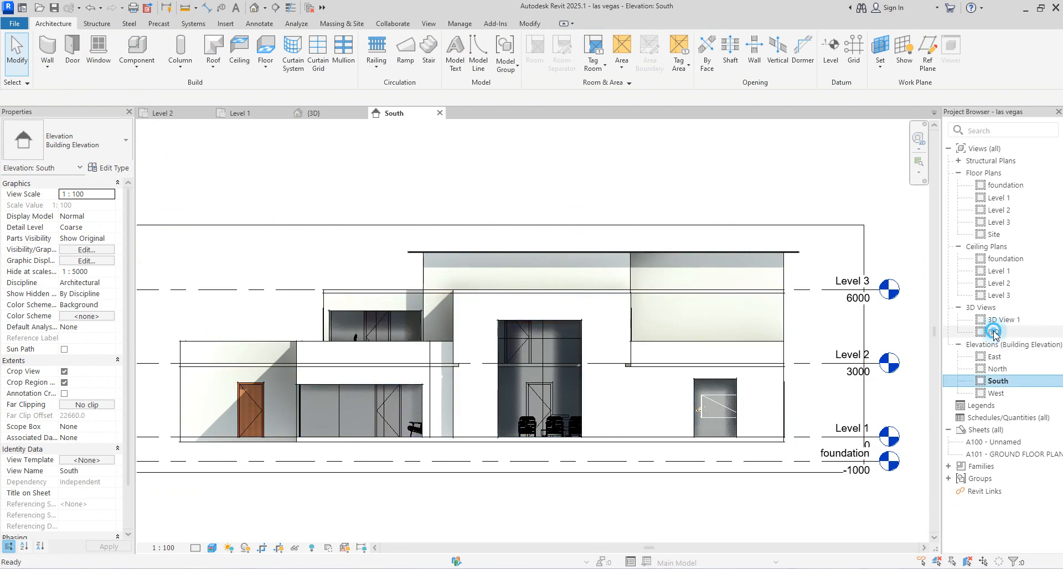
{"action": "double_click", "coordinate": [994, 332]}
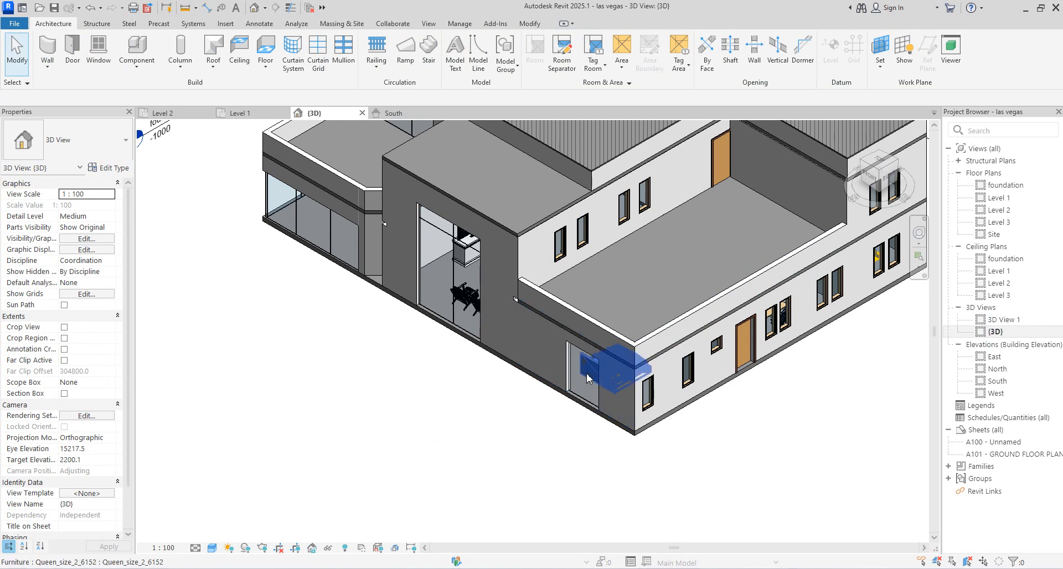
{"action": "left_click", "coordinate": [588, 378]}
{"action": "right_click", "coordinate": [588, 379]}
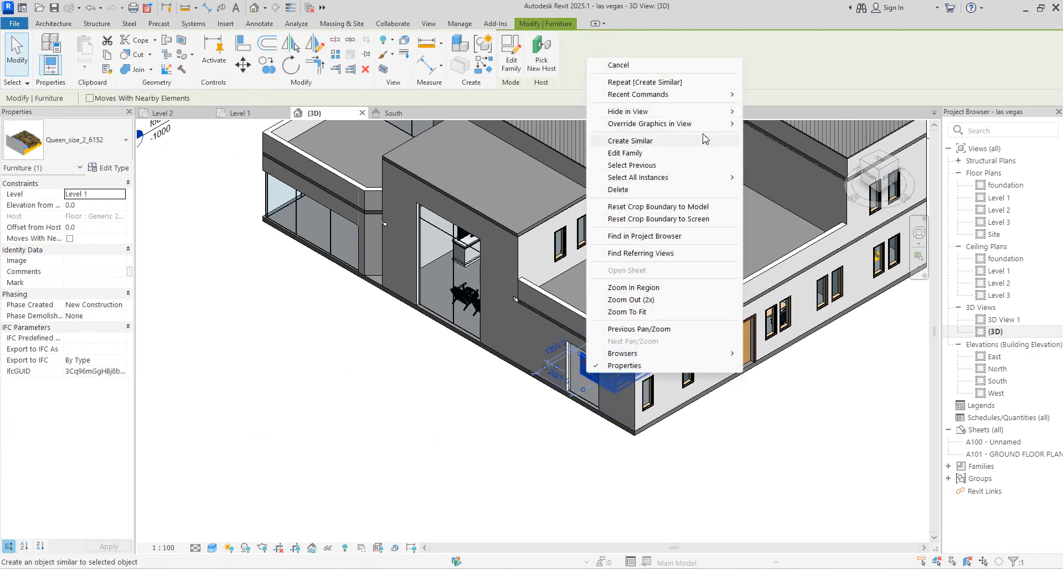
{"action": "mouse_move", "coordinate": [715, 181]}
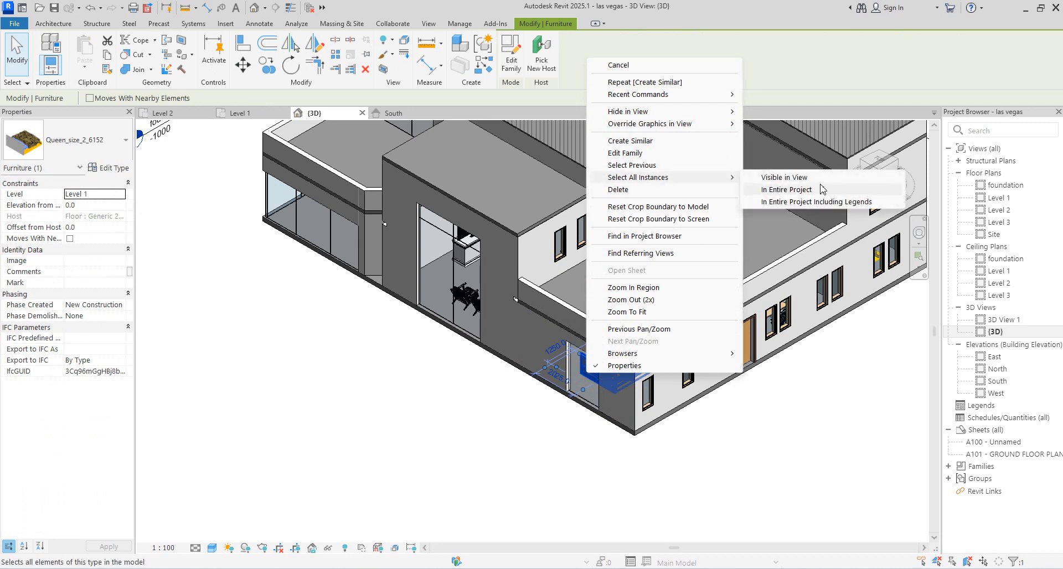
{"action": "left_click", "coordinate": [784, 178]}
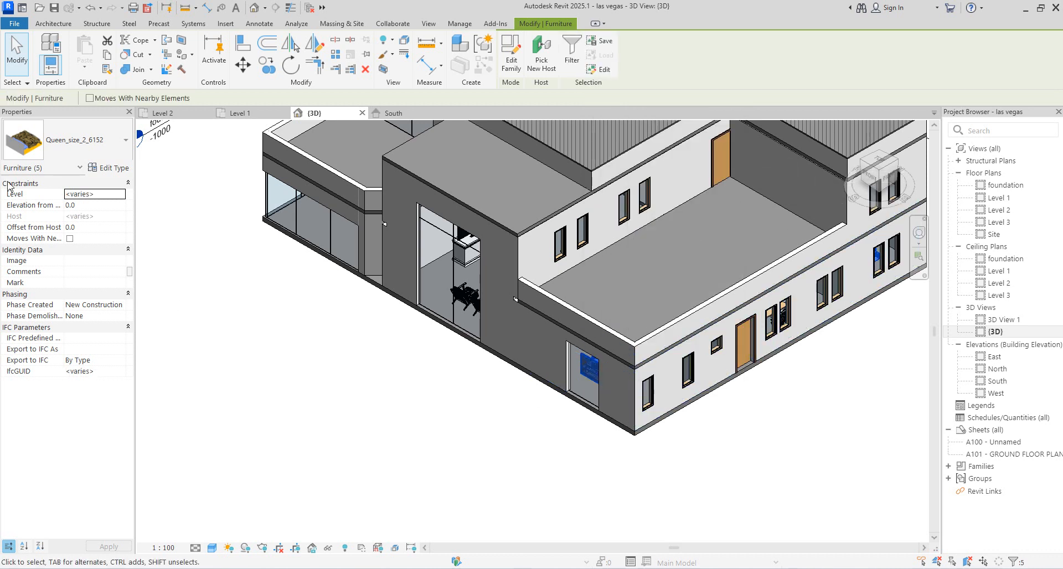
{"action": "scroll", "coordinate": [519, 381], "scroll_direction": "down", "scroll_amount": 2}
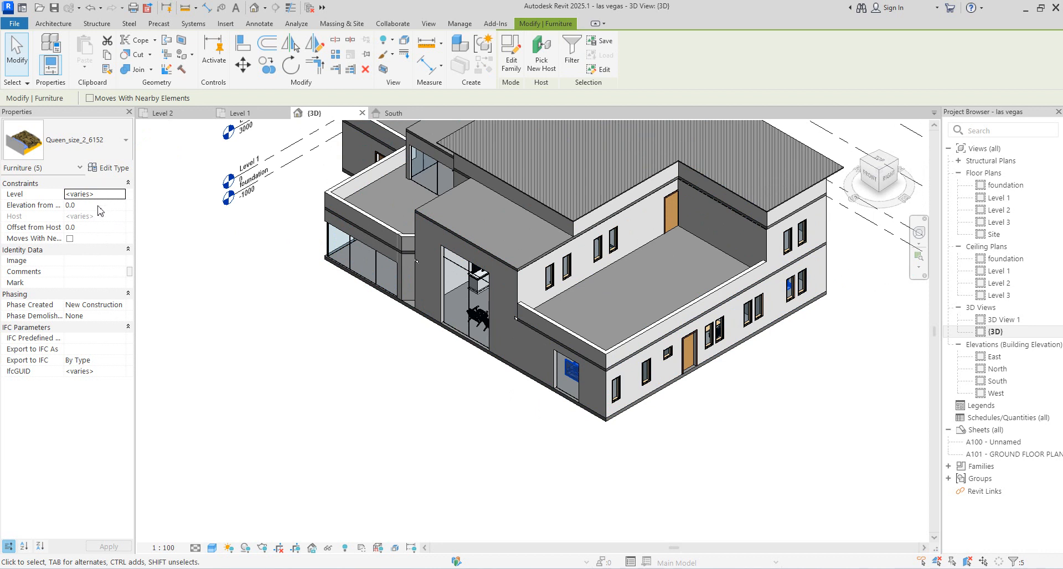
{"action": "left_click", "coordinate": [99, 205]}
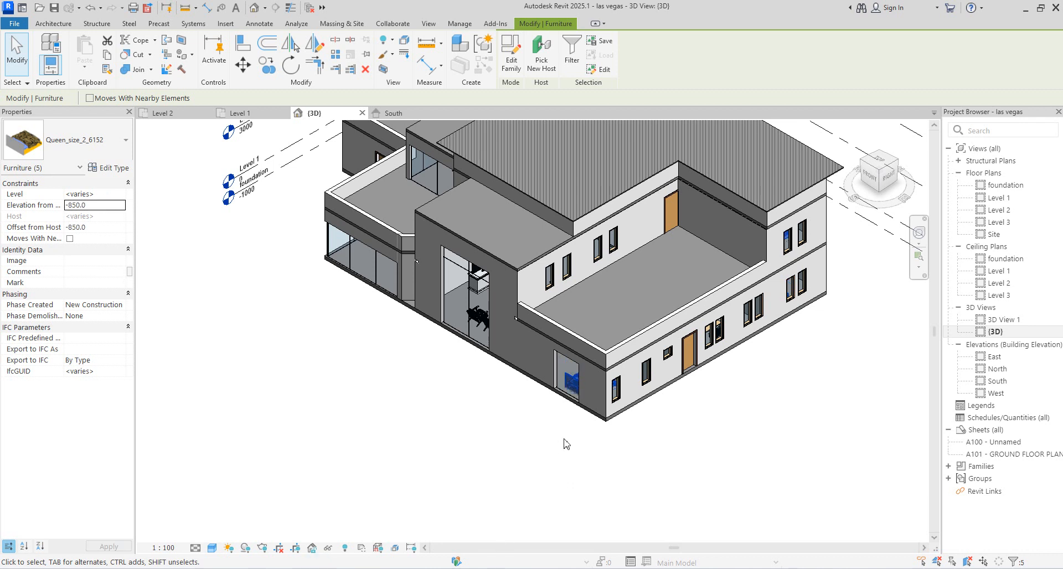
Step: Examine the house's front and east side, including the roof edges and openings, in the 3D view
{"action": "left_click", "coordinate": [545, 428]}
{"action": "scroll", "coordinate": [363, 427], "scroll_direction": "up", "scroll_amount": 3}
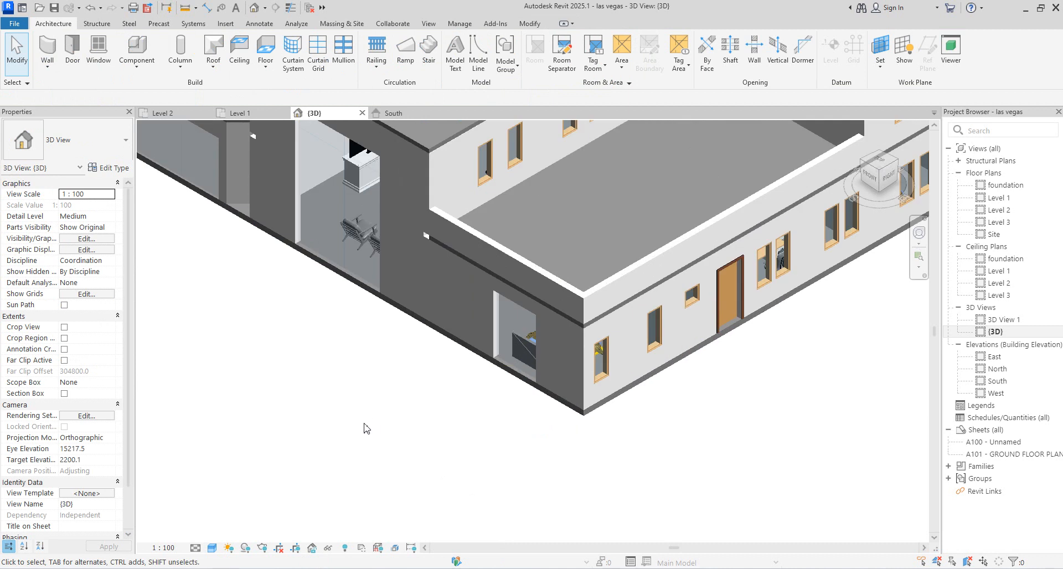
{"action": "scroll", "coordinate": [517, 458], "scroll_direction": "down", "scroll_amount": 2}
{"action": "scroll", "coordinate": [472, 297], "scroll_direction": "up", "scroll_amount": 2}
{"action": "scroll", "coordinate": [673, 355], "scroll_direction": "down", "scroll_amount": 2}
{"action": "scroll", "coordinate": [673, 354], "scroll_direction": "down", "scroll_amount": 2}
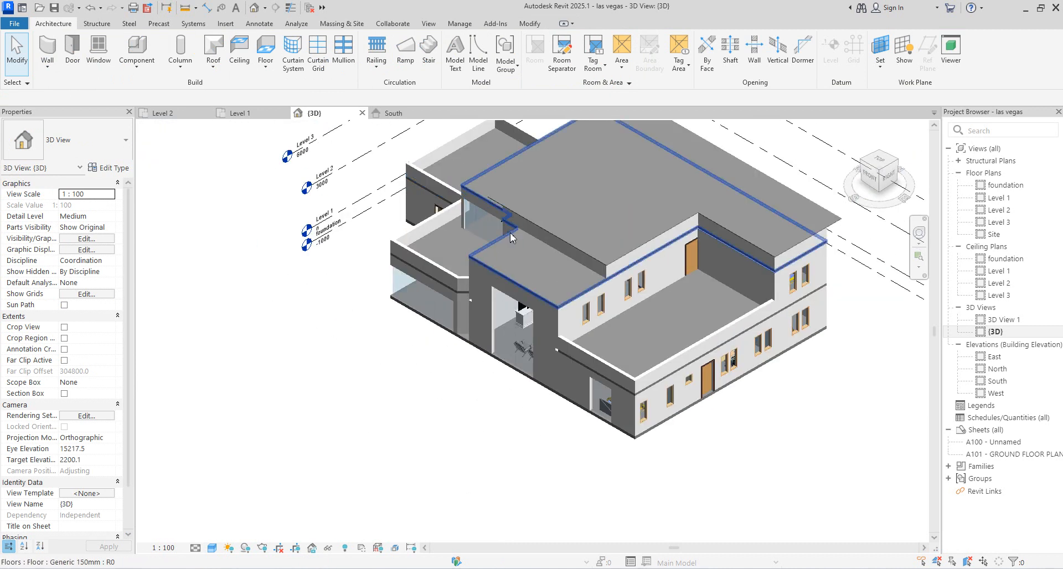
{"action": "scroll", "coordinate": [491, 263], "scroll_direction": "up", "scroll_amount": 2}
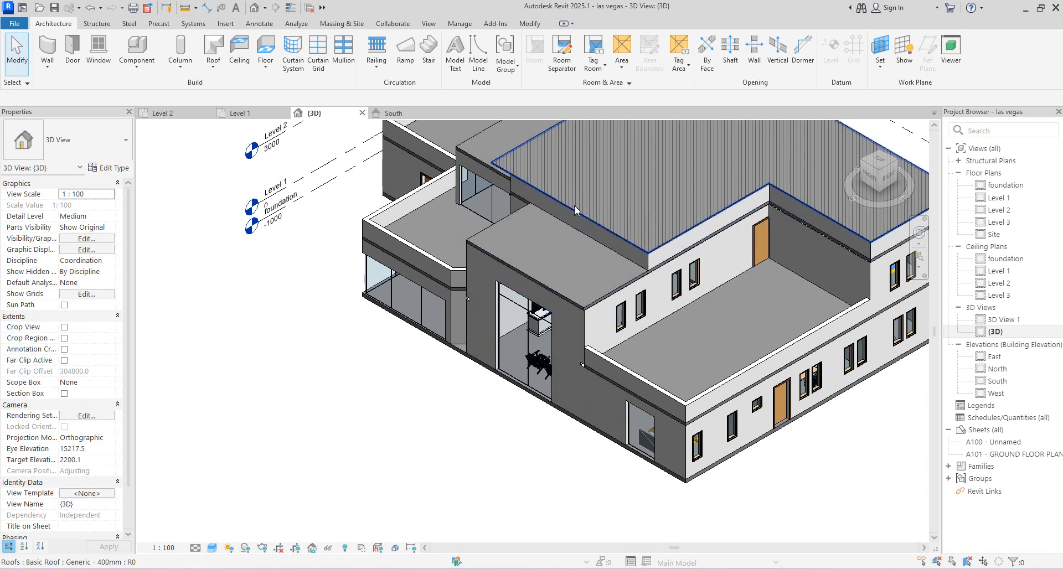
{"action": "scroll", "coordinate": [665, 258], "scroll_direction": "down", "scroll_amount": 1}
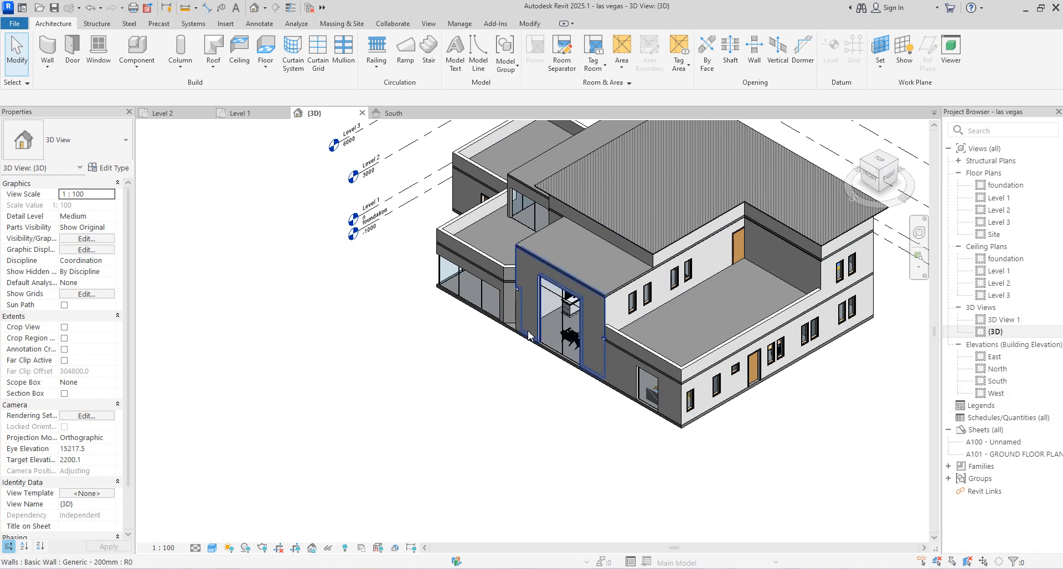
Step: In the South elevation, copy the upper roof 50 mm straight down so the copy sits directly beneath the original
{"action": "left_click", "coordinate": [544, 193]}
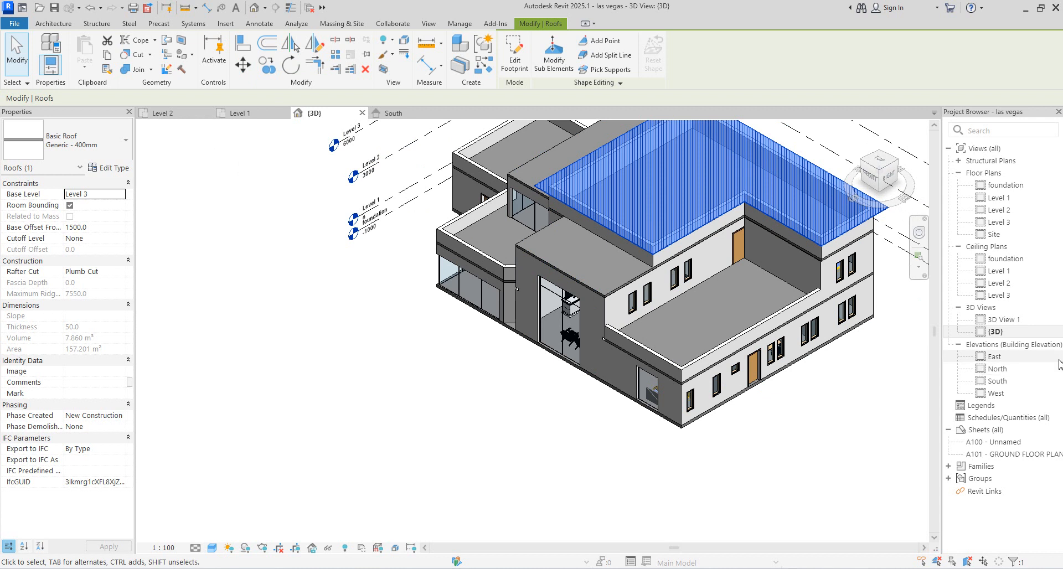
{"action": "double_click", "coordinate": [997, 381]}
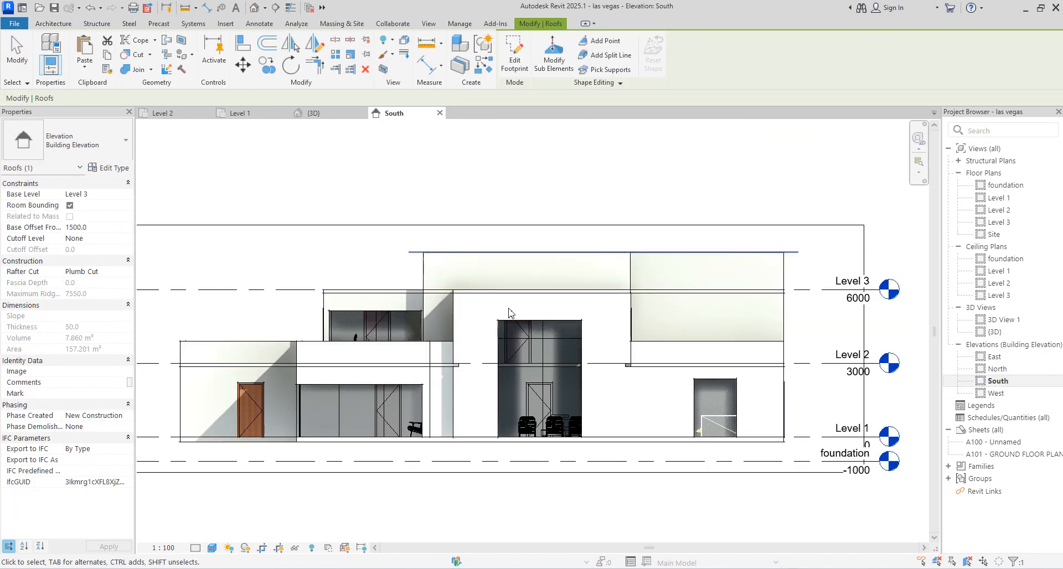
{"action": "left_click", "coordinate": [267, 65]}
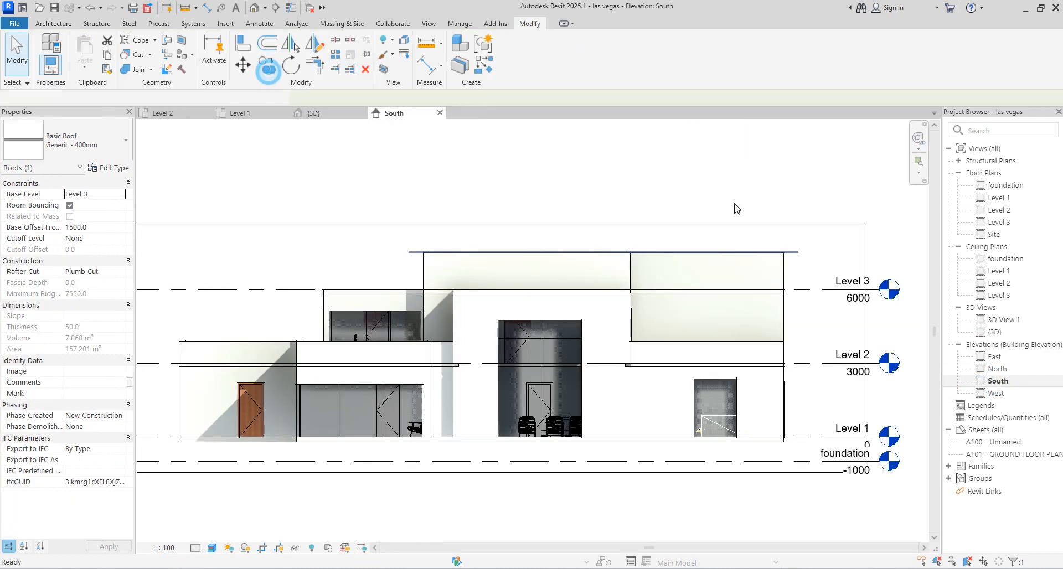
{"action": "scroll", "coordinate": [798, 257], "scroll_direction": "up", "scroll_amount": 4}
{"action": "scroll", "coordinate": [785, 248], "scroll_direction": "up", "scroll_amount": 2}
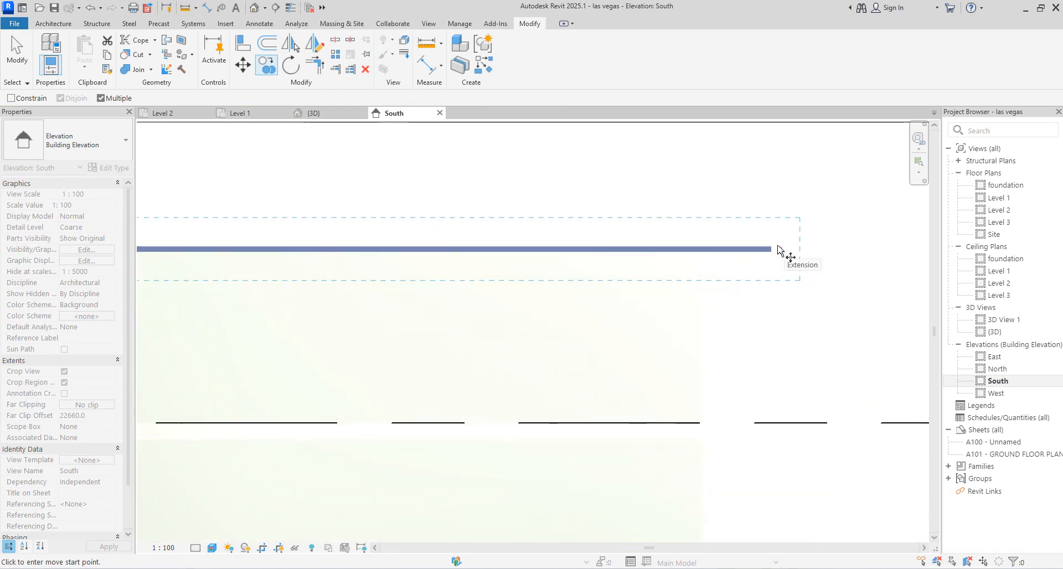
{"action": "key", "text": "Escape"}
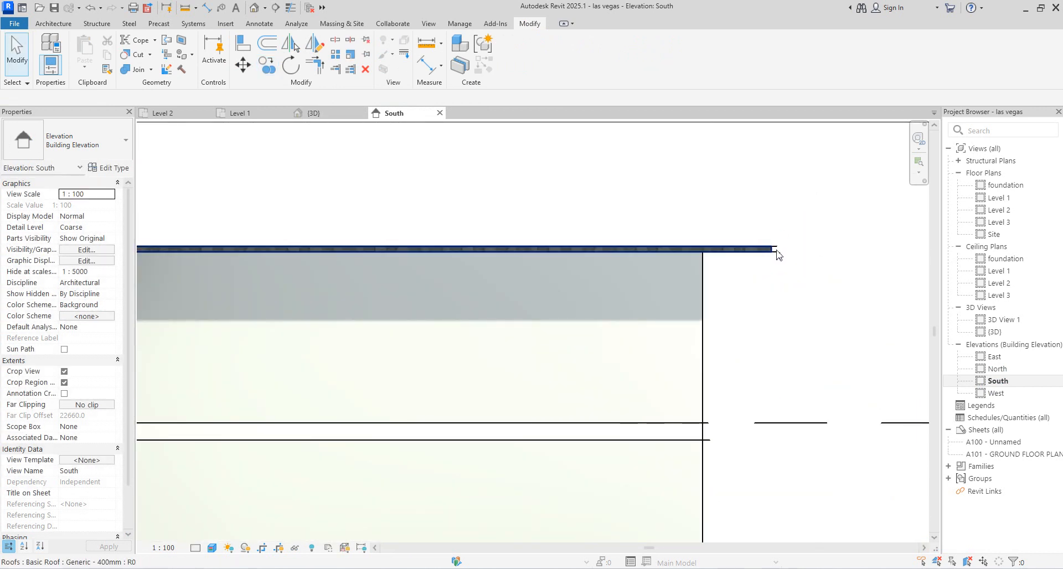
{"action": "left_click", "coordinate": [770, 248]}
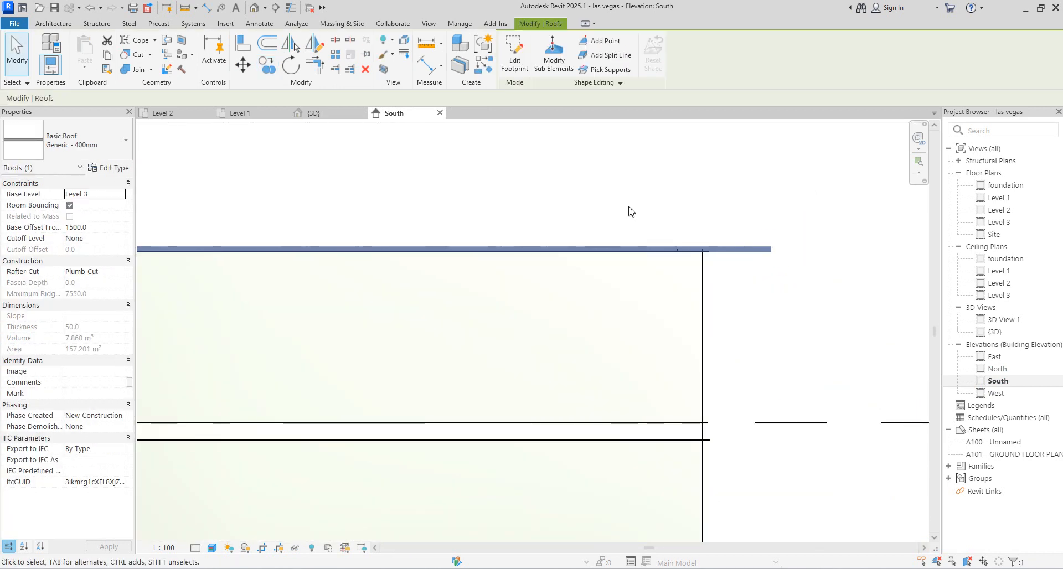
{"action": "left_click", "coordinate": [268, 64]}
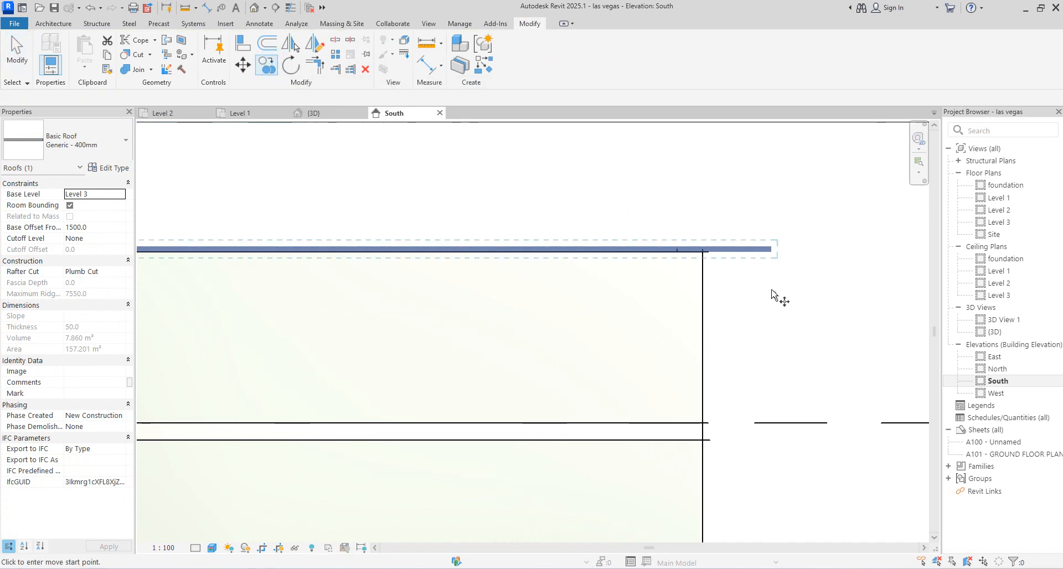
{"action": "left_click", "coordinate": [771, 250]}
{"action": "left_click", "coordinate": [772, 250]}
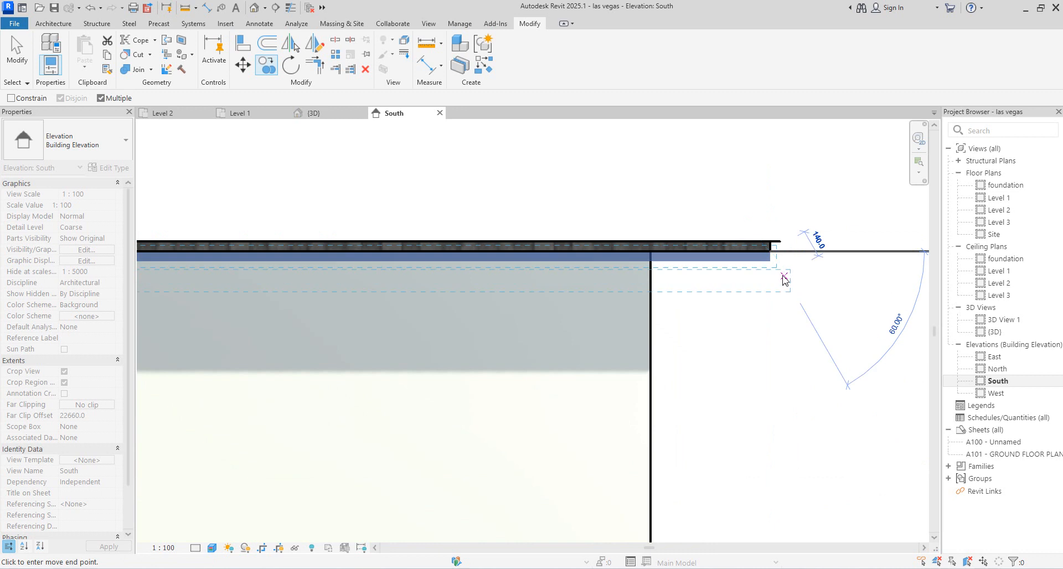
{"action": "key", "text": "Escape"}
Step: Open the lower roof copy's footprint for editing in the Level 1 floor plan
{"action": "scroll", "coordinate": [779, 273], "scroll_direction": "up", "scroll_amount": 3}
{"action": "left_click", "coordinate": [798, 322]}
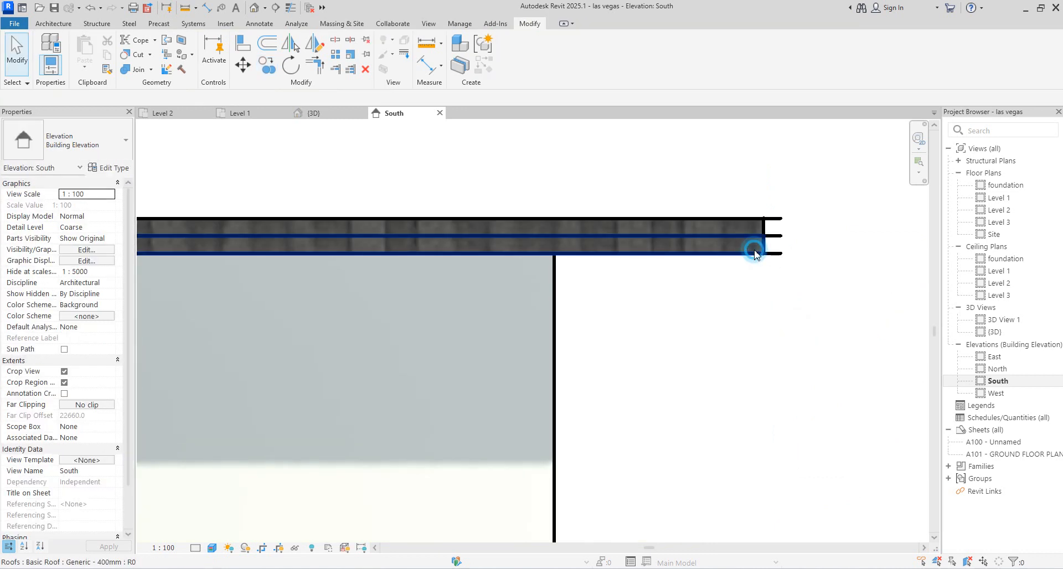
{"action": "left_click", "coordinate": [754, 252]}
{"action": "scroll", "coordinate": [756, 260], "scroll_direction": "down", "scroll_amount": 2}
{"action": "left_click", "coordinate": [516, 66]}
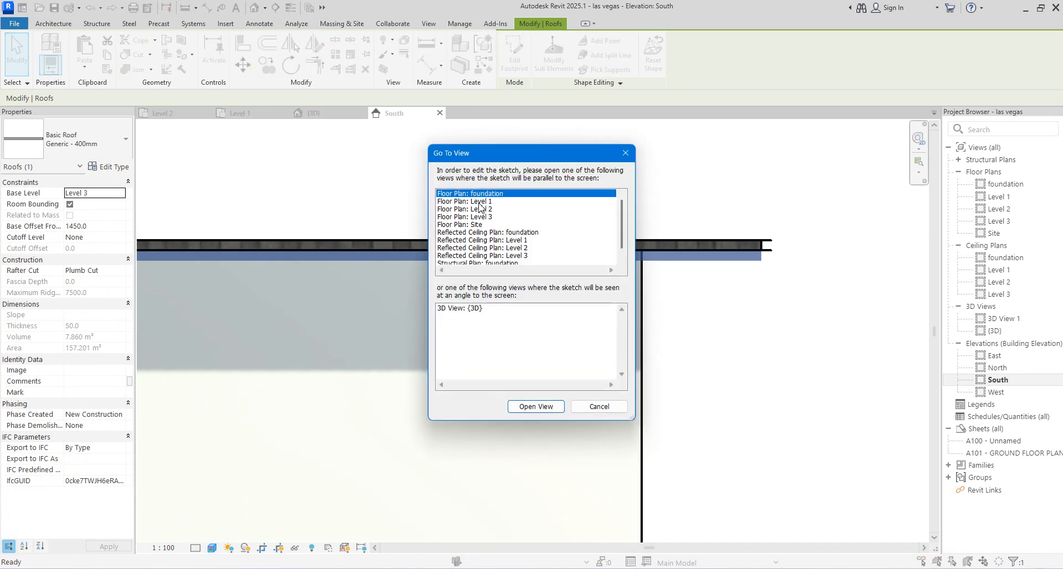
{"action": "left_click", "coordinate": [479, 203]}
{"action": "left_click", "coordinate": [535, 406]}
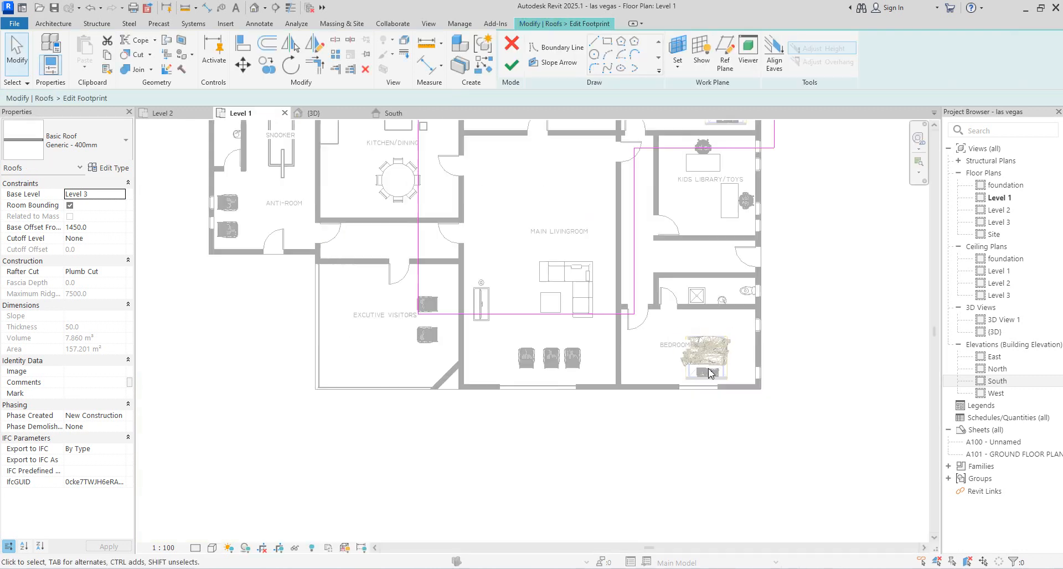
Step: Offset all the roof footprint edges 75 mm inward without copying, and finish the sketch without attaching the walls to the roof
{"action": "scroll", "coordinate": [713, 367], "scroll_direction": "down", "scroll_amount": 4}
{"action": "left_click", "coordinate": [268, 51]}
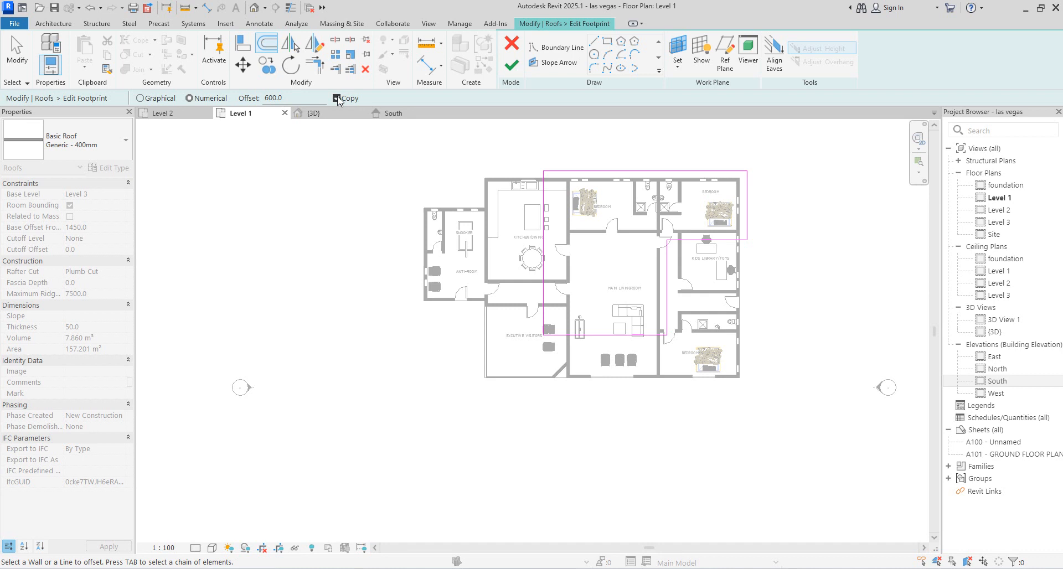
{"action": "left_click_drag", "start_coordinate": [308, 102], "coordinate": [249, 102]}
{"action": "scroll", "coordinate": [563, 183], "scroll_direction": "up", "scroll_amount": 5}
{"action": "left_click", "coordinate": [576, 166]}
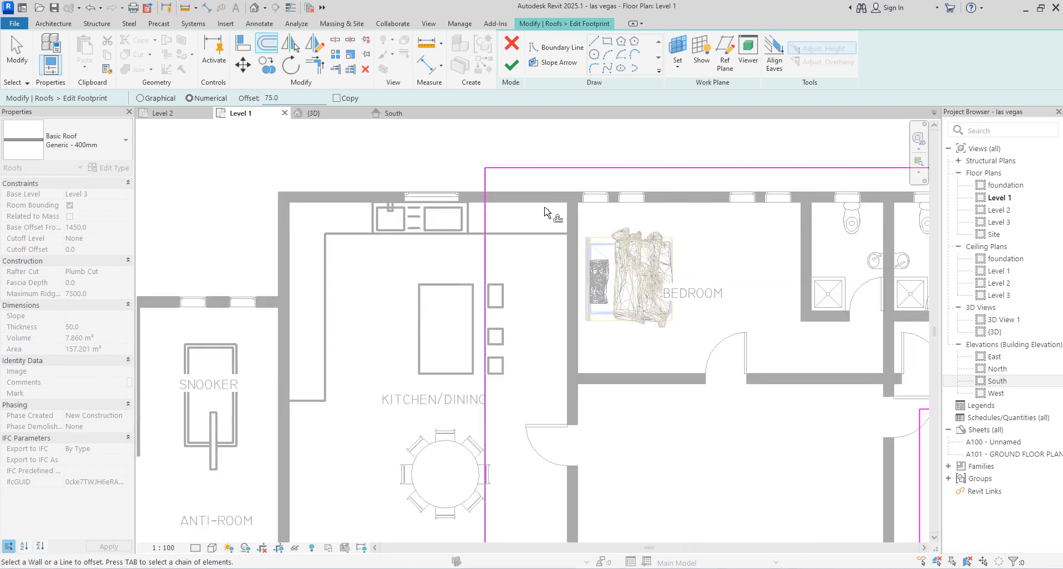
{"action": "left_click", "coordinate": [486, 243]}
{"action": "scroll", "coordinate": [521, 154], "scroll_direction": "down", "scroll_amount": 3}
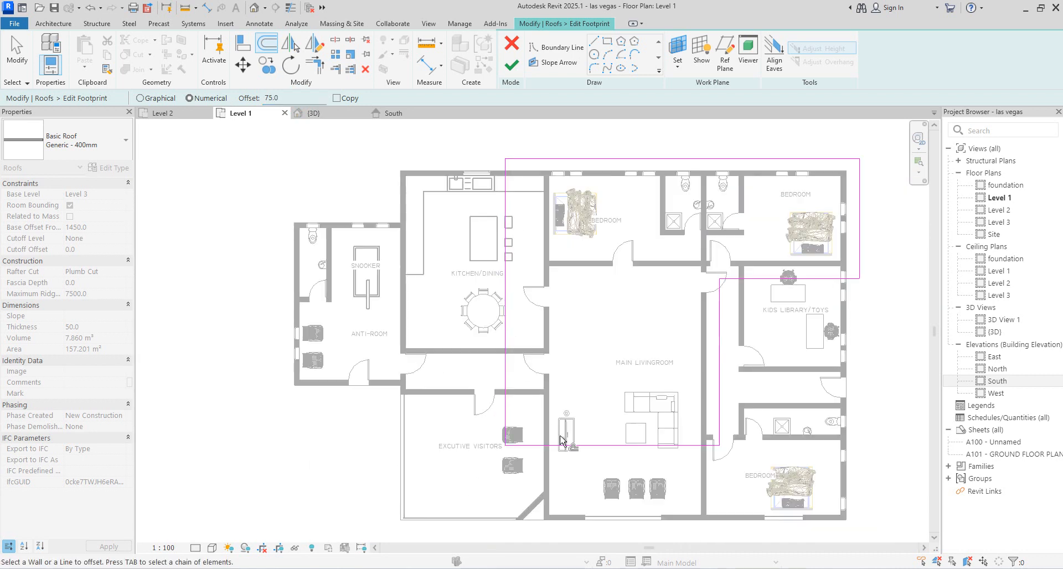
{"action": "left_click", "coordinate": [562, 437]}
{"action": "left_click", "coordinate": [717, 429]}
{"action": "left_click", "coordinate": [748, 277]}
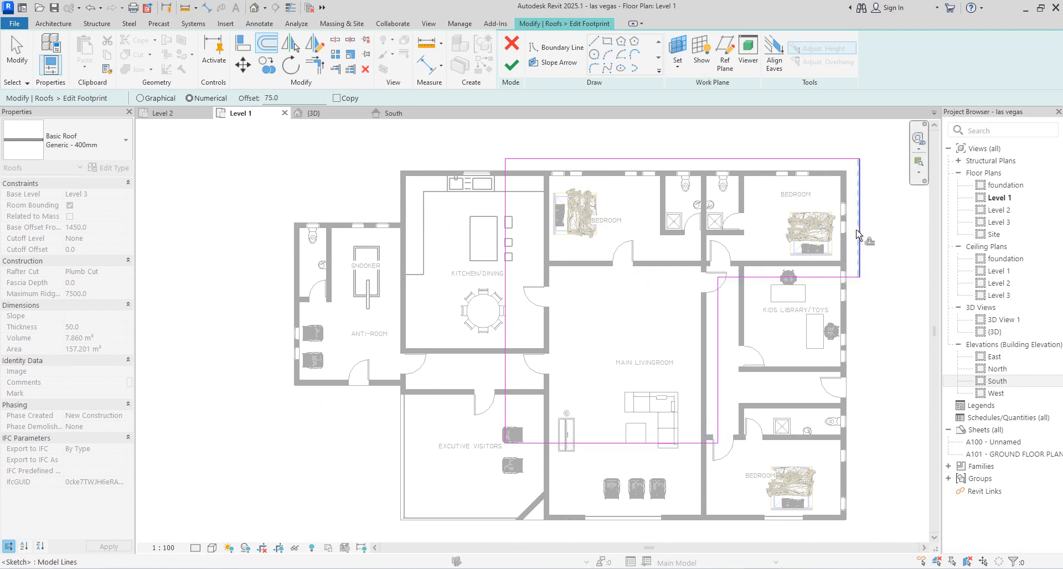
{"action": "left_click", "coordinate": [858, 228]}
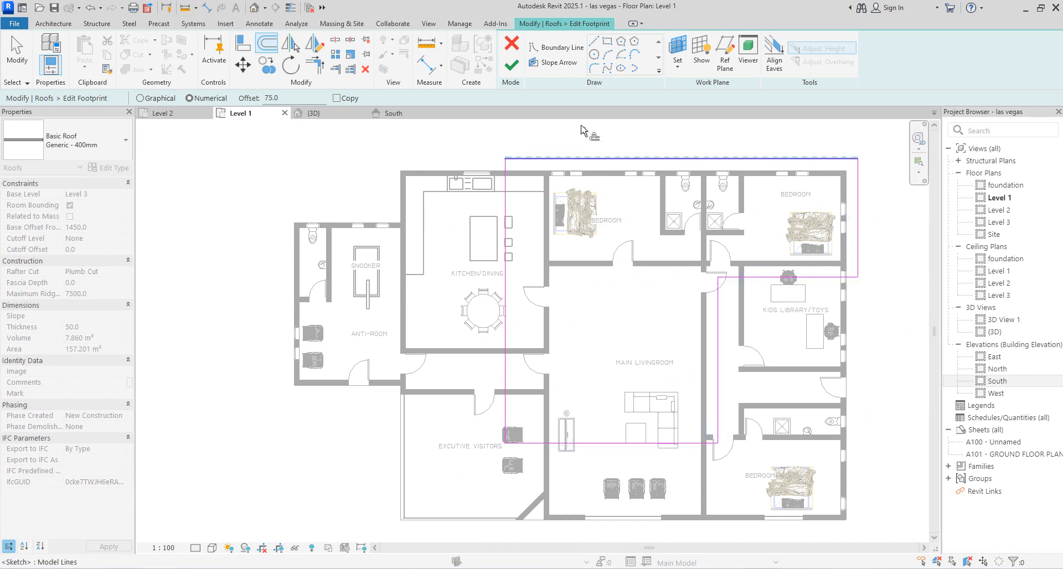
{"action": "left_click", "coordinate": [510, 67]}
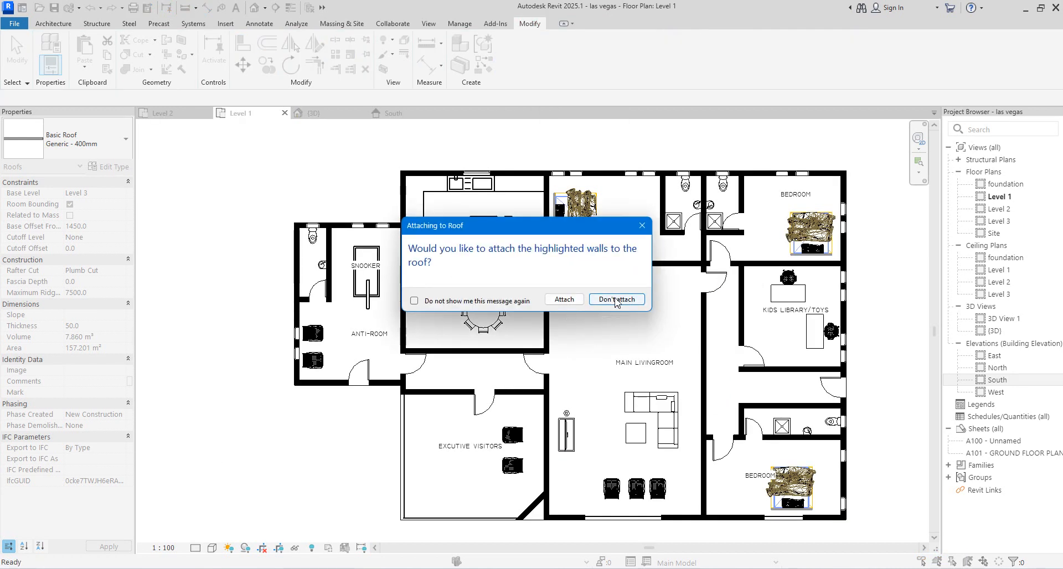
{"action": "left_click", "coordinate": [616, 299]}
Step: In the South elevation, duplicate the lower roof's type as FACIA and set its structure layer thickness to 350 mm
{"action": "left_click", "coordinate": [120, 161]}
{"action": "left_click", "coordinate": [221, 154]}
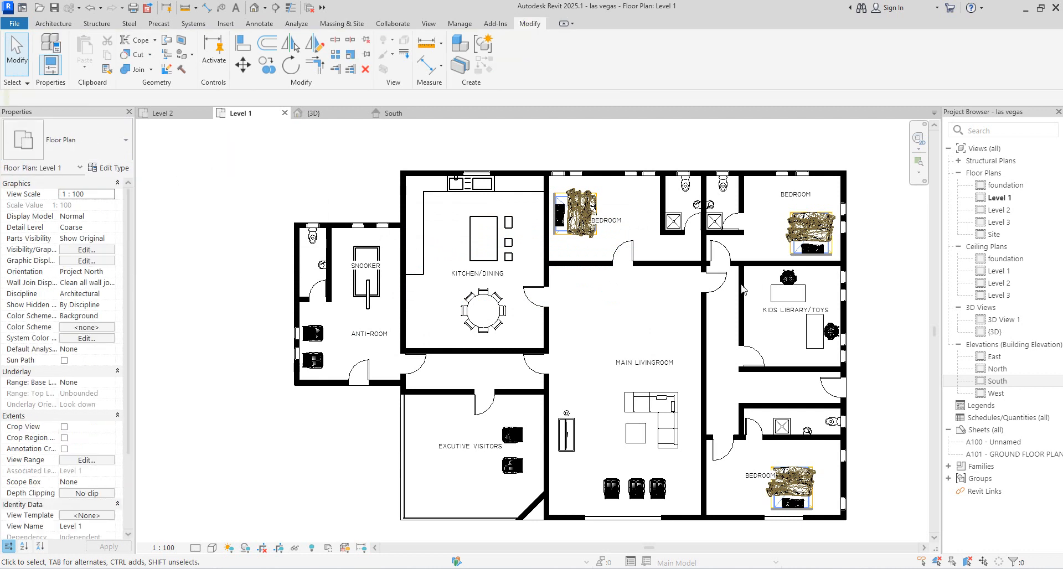
{"action": "double_click", "coordinate": [995, 331]}
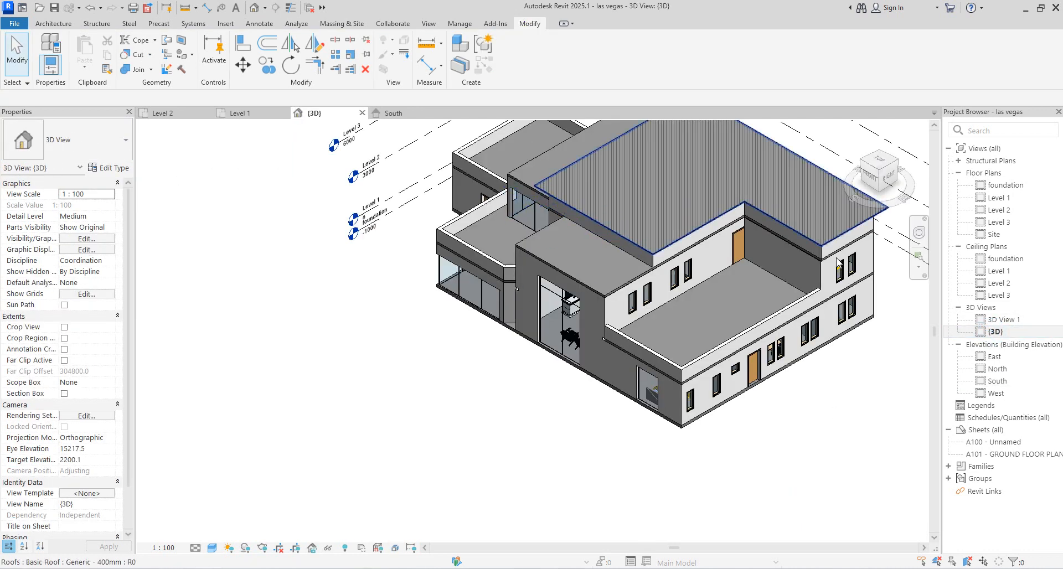
{"action": "double_click", "coordinate": [997, 381]}
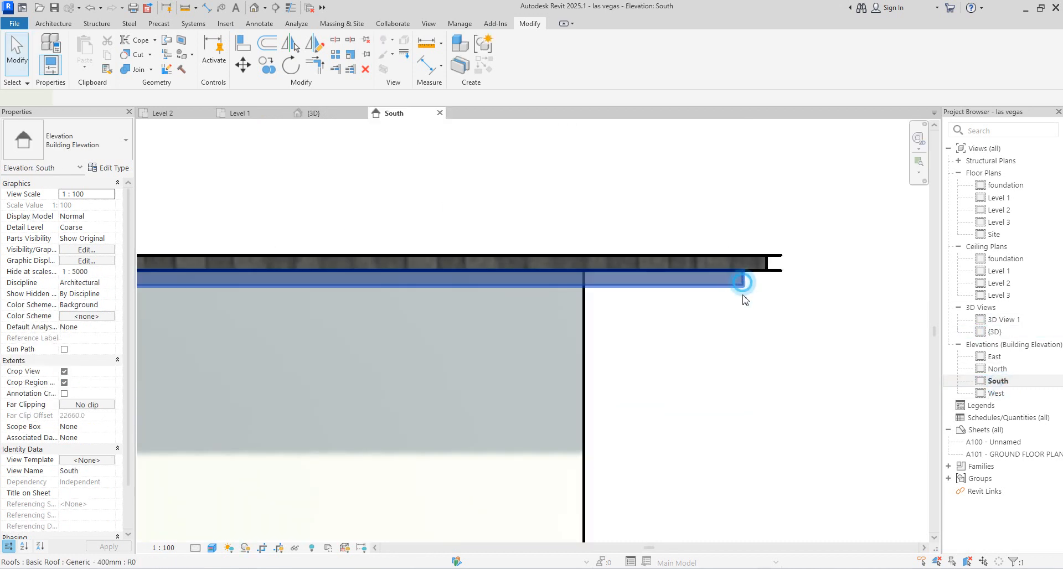
{"action": "left_click", "coordinate": [743, 284]}
{"action": "left_click", "coordinate": [107, 168]}
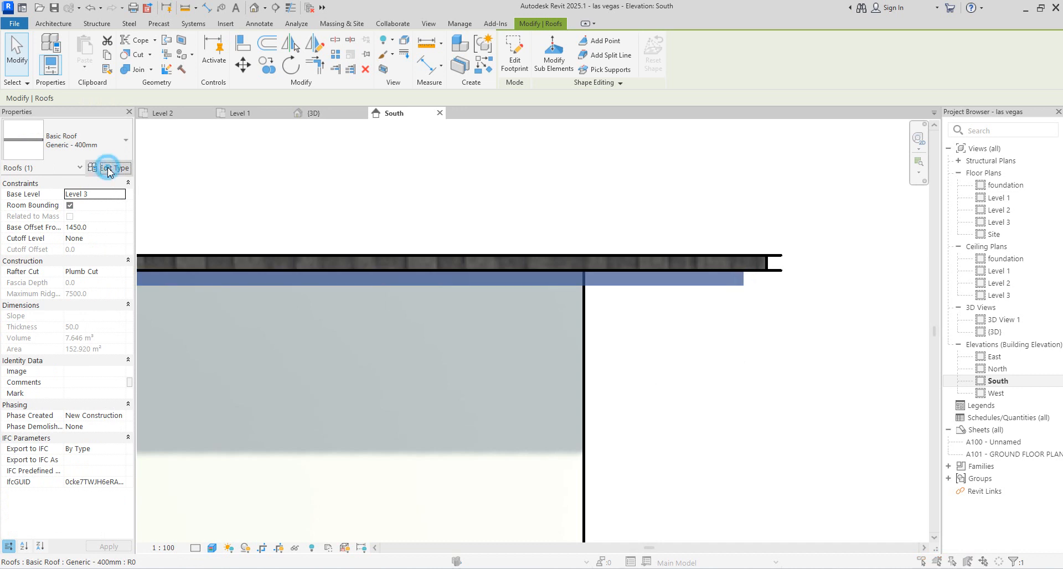
{"action": "left_click", "coordinate": [645, 141]}
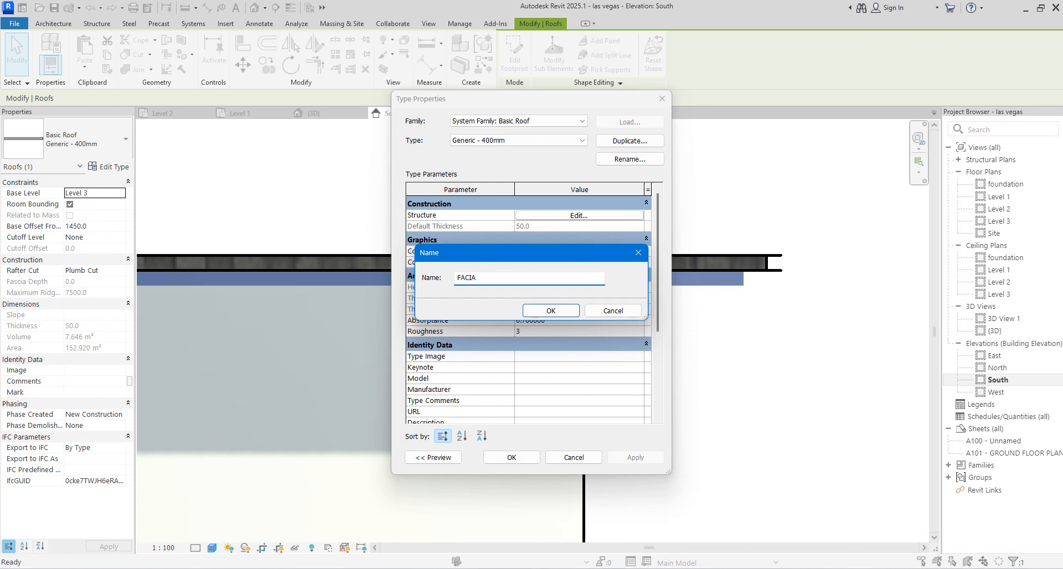
{"action": "left_click", "coordinate": [558, 311]}
{"action": "left_click", "coordinate": [578, 214]}
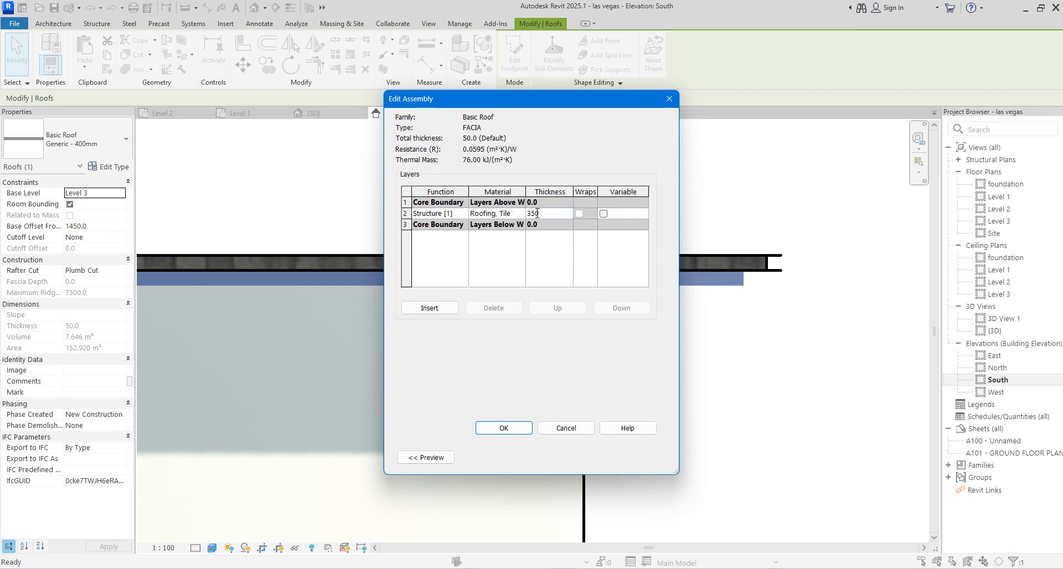
Step: For the FACIA structure layer, duplicate the Roofing, Tile(1) material with its assets and enable Use Render Appearance for its shading
{"action": "left_click", "coordinate": [520, 216]}
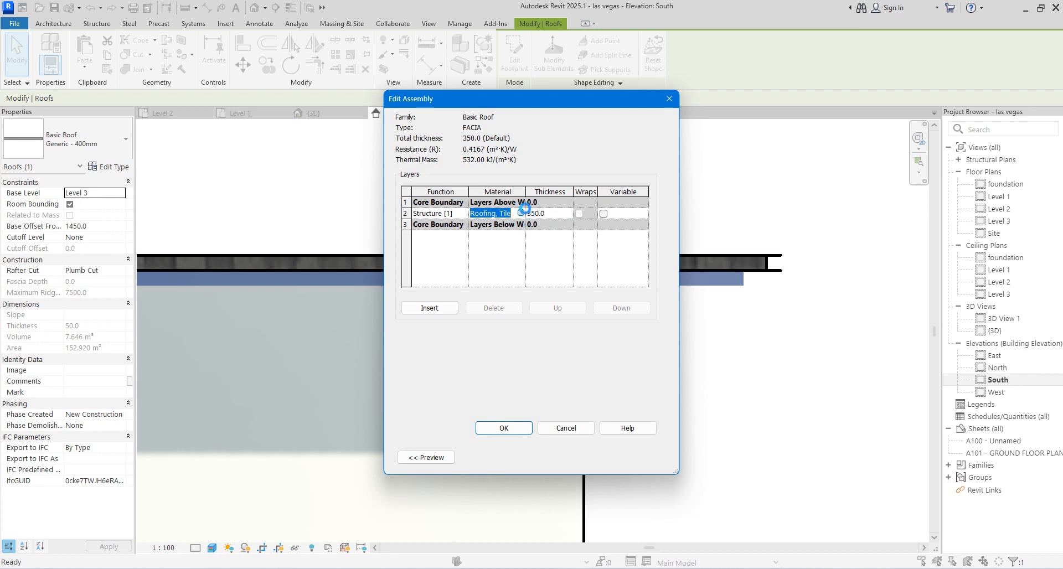
{"action": "left_click", "coordinate": [520, 213]}
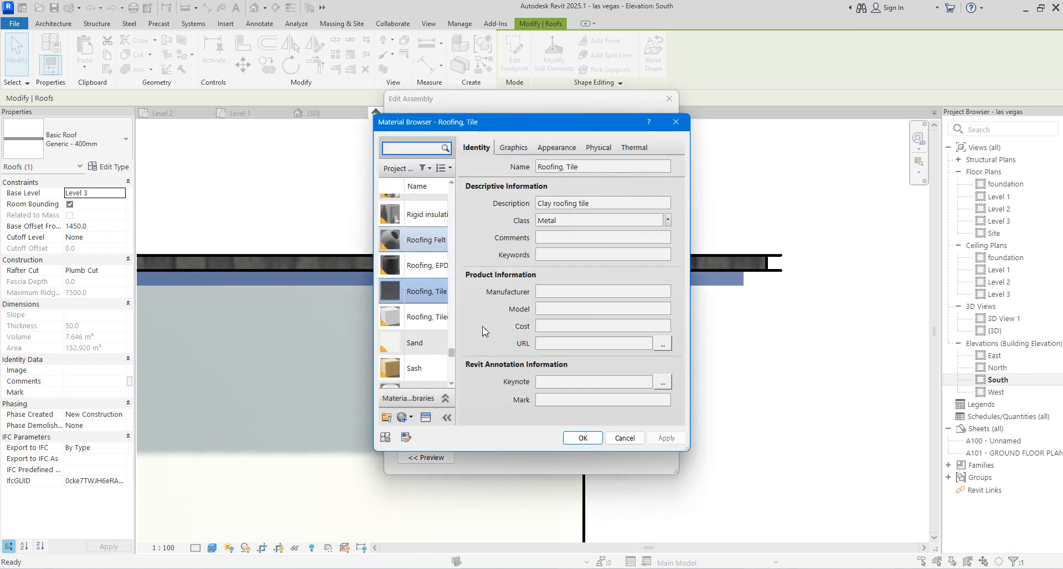
{"action": "left_click", "coordinate": [426, 324]}
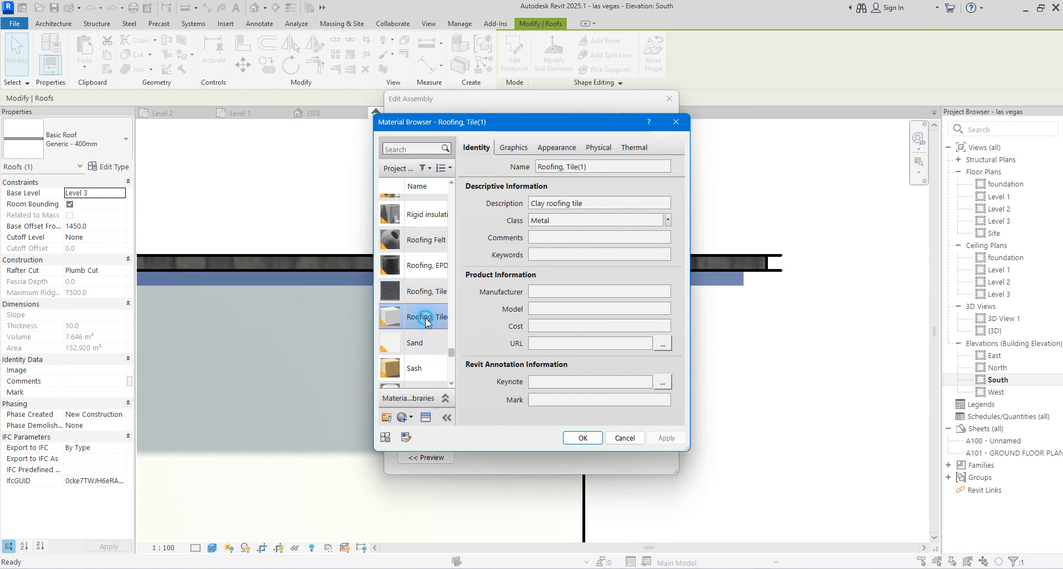
{"action": "right_click", "coordinate": [426, 320]}
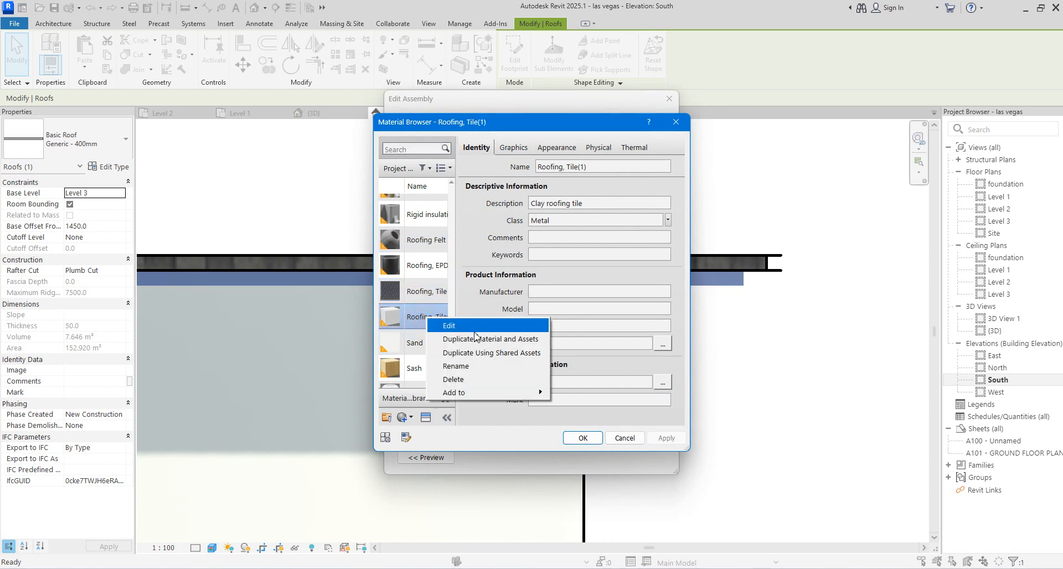
{"action": "left_click", "coordinate": [471, 339]}
{"action": "left_click", "coordinate": [553, 150]}
{"action": "left_click", "coordinate": [523, 149]}
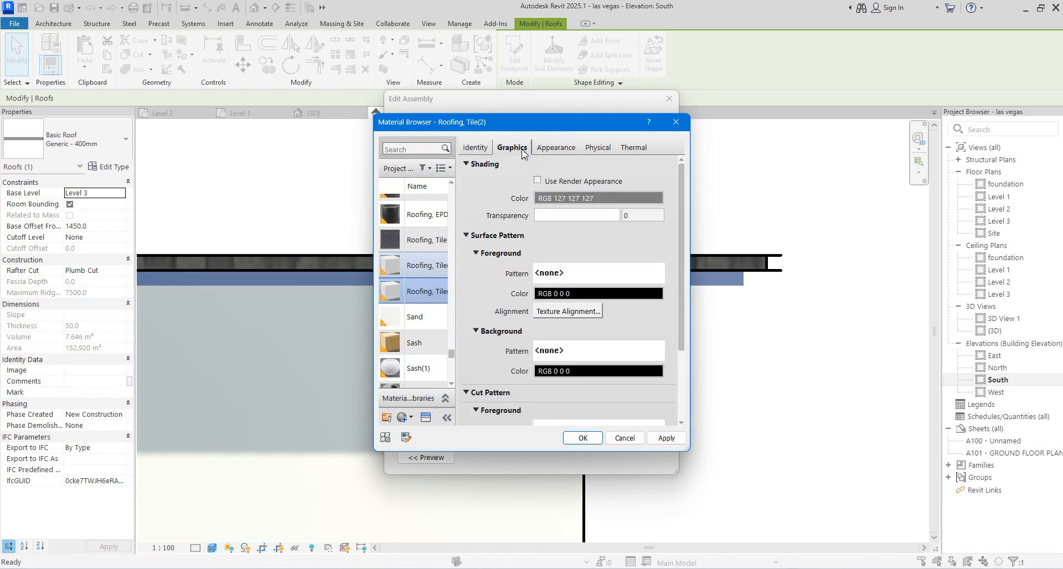
{"action": "left_click", "coordinate": [537, 180]}
Step: Replace the Roofing, Tile(2) material's appearance asset with ABS (White) from the Autodesk Physical Assets library
{"action": "left_click", "coordinate": [549, 151]}
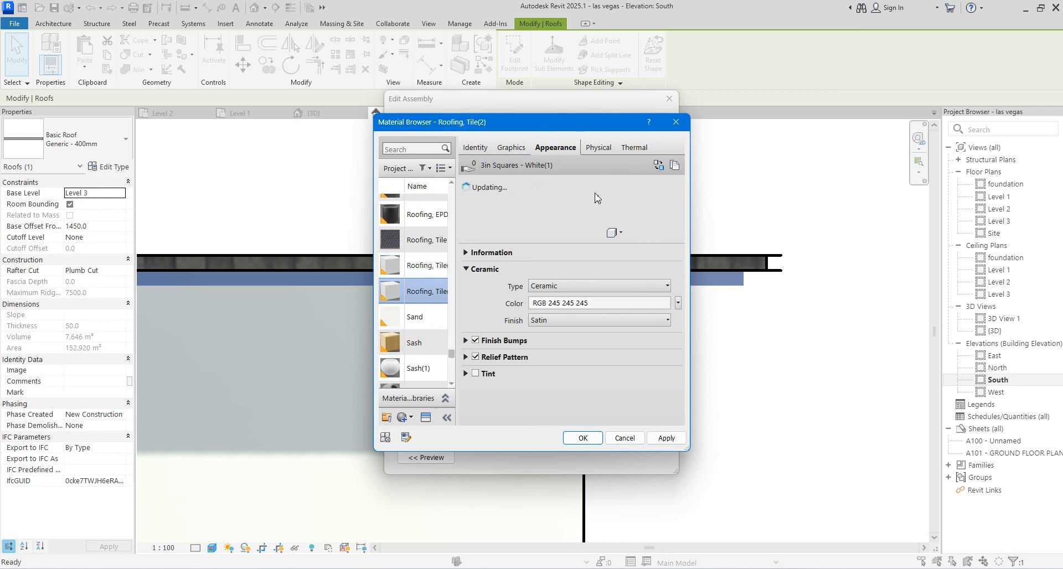
{"action": "left_click", "coordinate": [659, 164]}
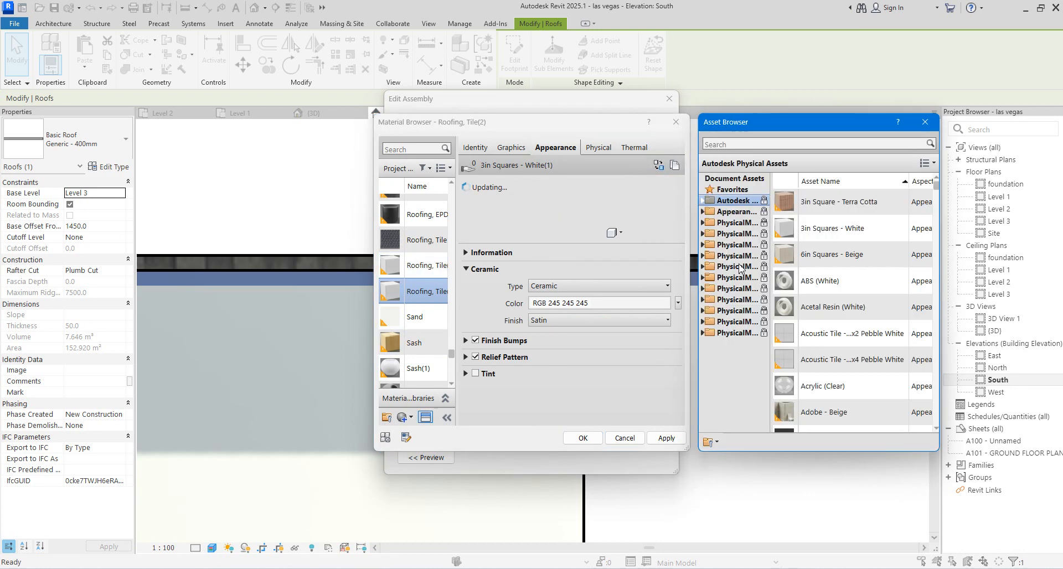
{"action": "left_click", "coordinate": [703, 212]}
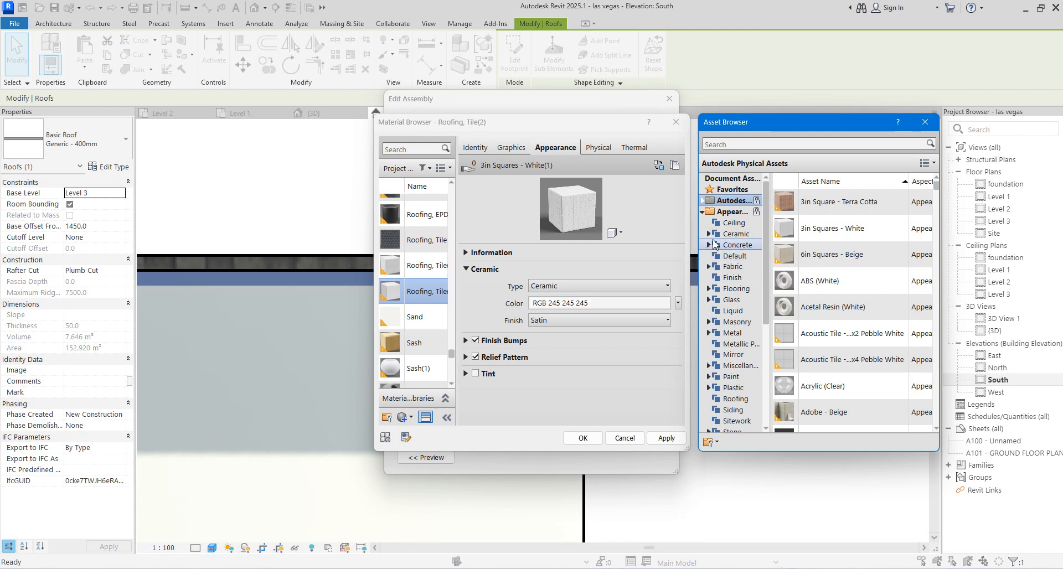
{"action": "left_click_drag", "start_coordinate": [734, 117], "coordinate": [536, 117]}
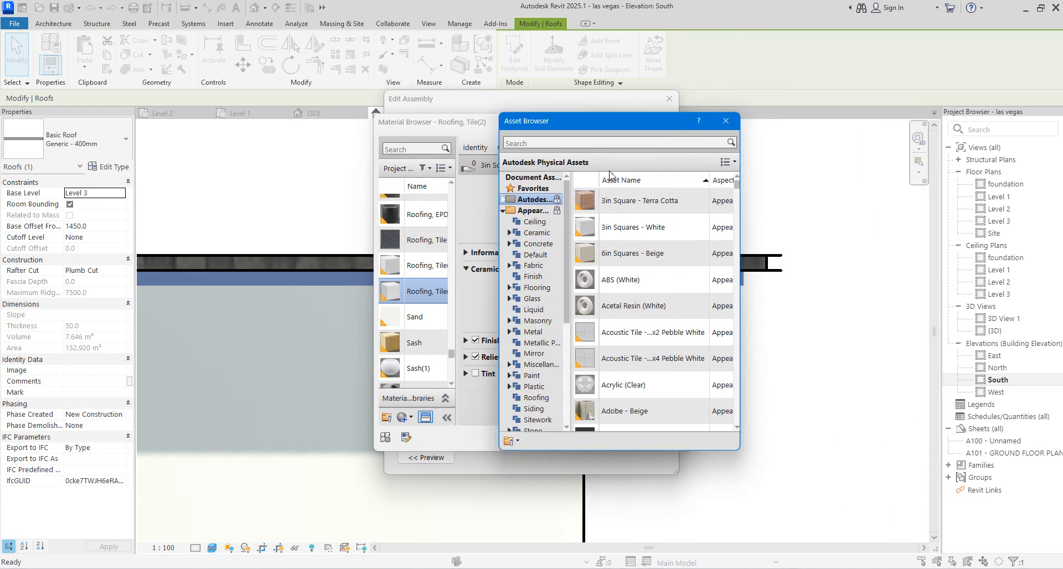
{"action": "left_click_drag", "start_coordinate": [741, 240], "coordinate": [880, 241]}
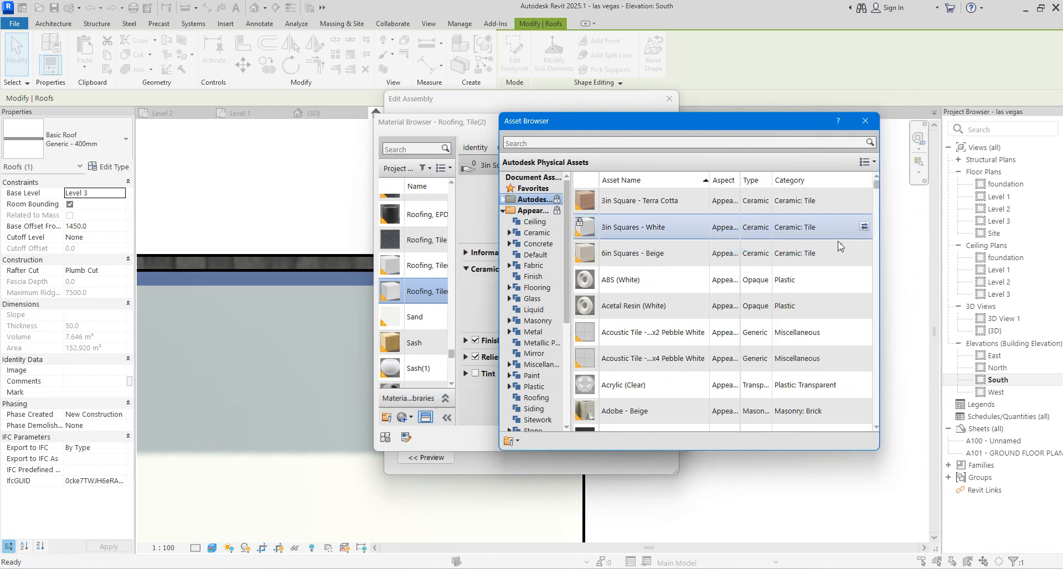
{"action": "double_click", "coordinate": [631, 281]}
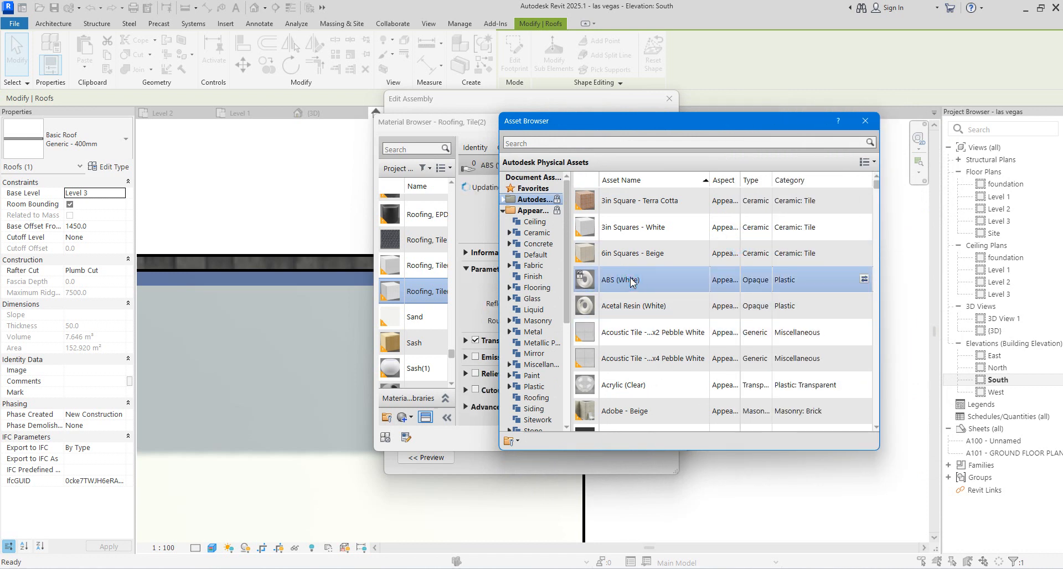
{"action": "left_click", "coordinate": [865, 121]}
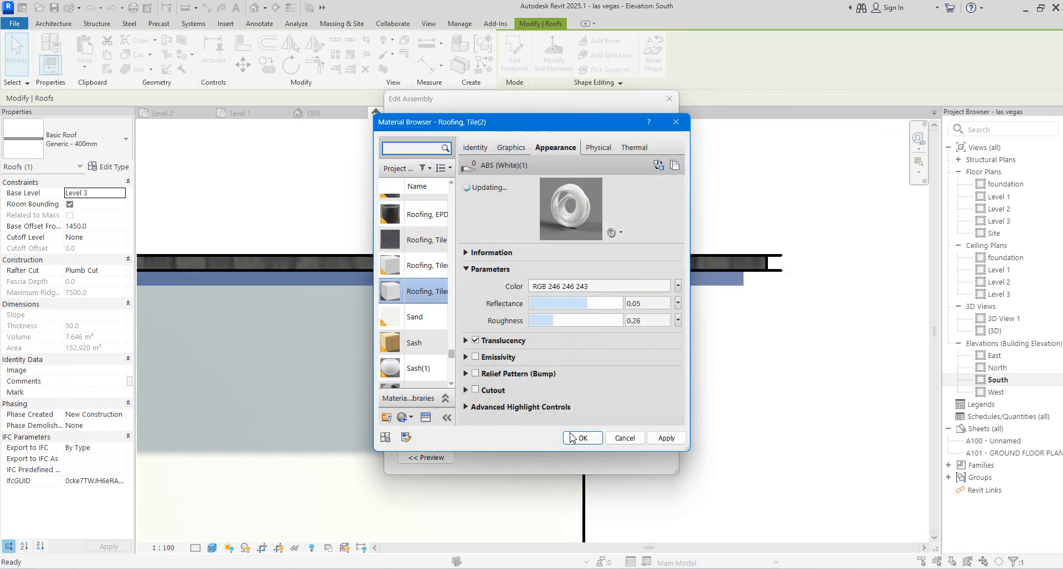
Step: Set the appearance color to white (RGB 255 255 255) and apply the material through the FACIA structure and type properties
{"action": "left_click", "coordinate": [627, 287]}
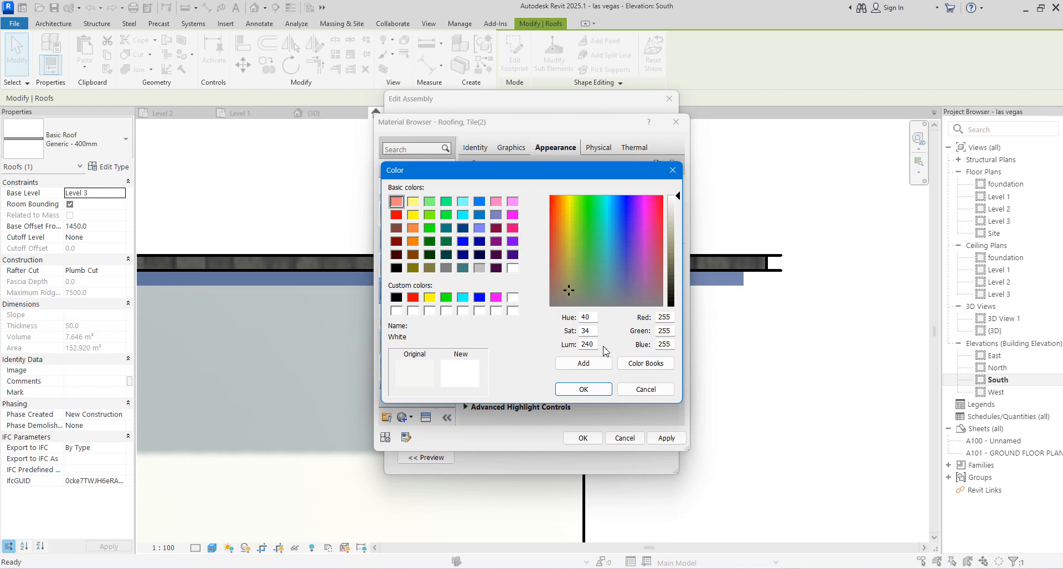
{"action": "left_click", "coordinate": [585, 387]}
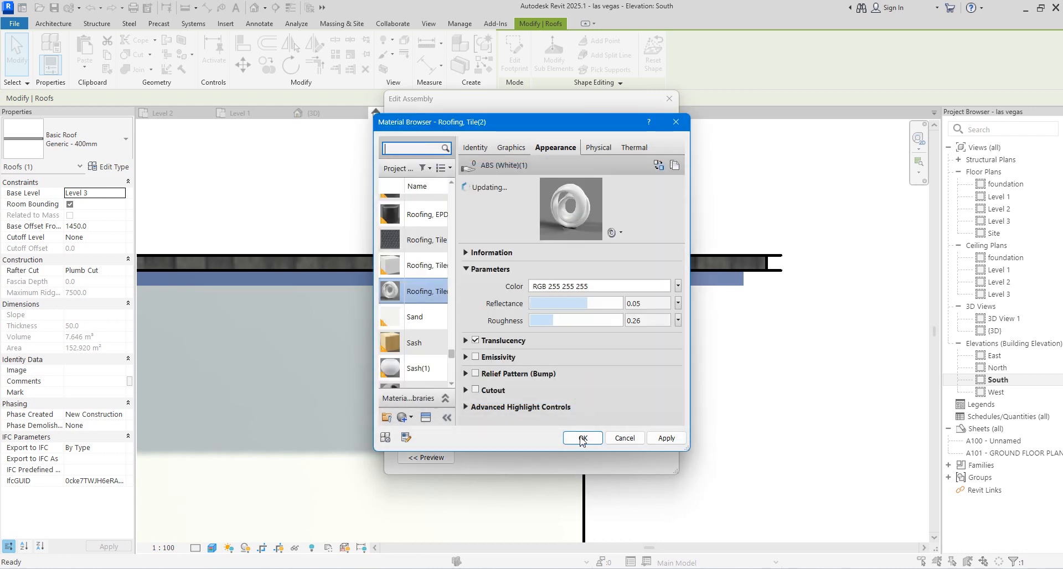
{"action": "left_click", "coordinate": [582, 438]}
{"action": "left_click", "coordinate": [504, 428]}
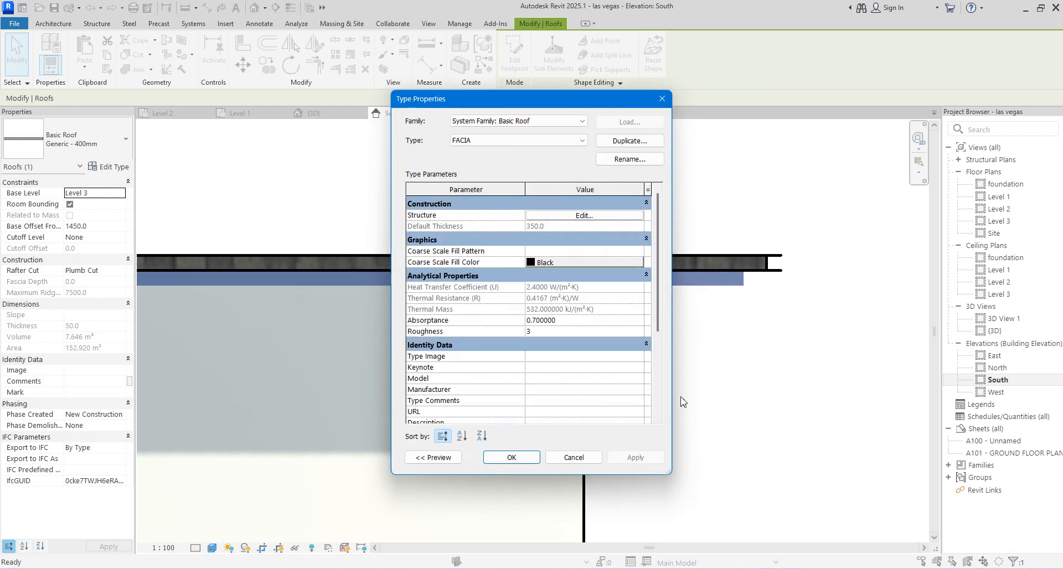
{"action": "left_click", "coordinate": [510, 457]}
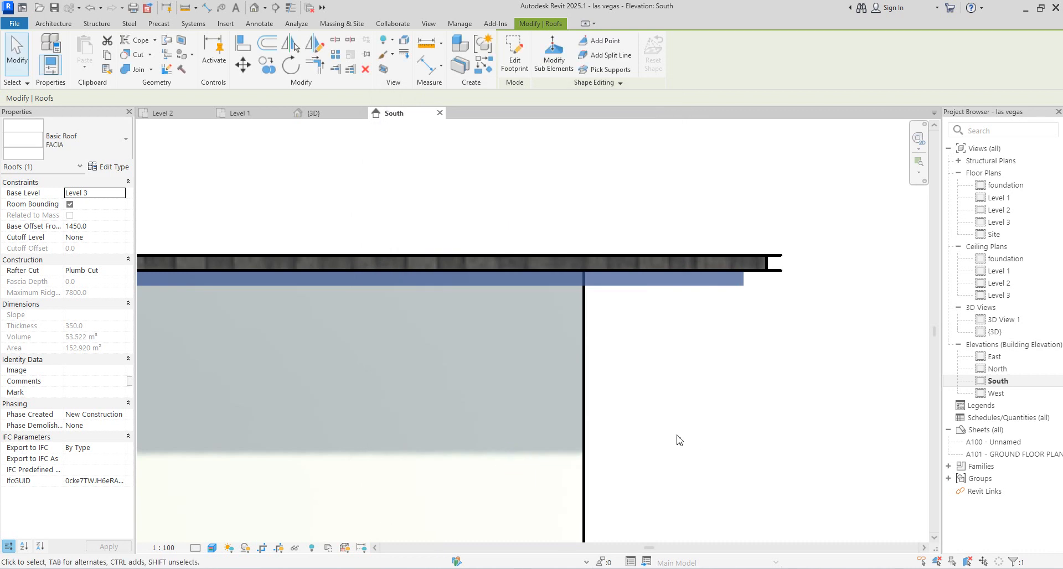
Step: Align the FACIA roof's top edge with the underside of the upper roof slab in the South elevation
{"action": "scroll", "coordinate": [644, 424], "scroll_direction": "down", "scroll_amount": 1}
{"action": "key", "text": "a"}
{"action": "key", "text": "l"}
{"action": "left_click", "coordinate": [670, 285]}
{"action": "scroll", "coordinate": [726, 401], "scroll_direction": "down", "scroll_amount": 5}
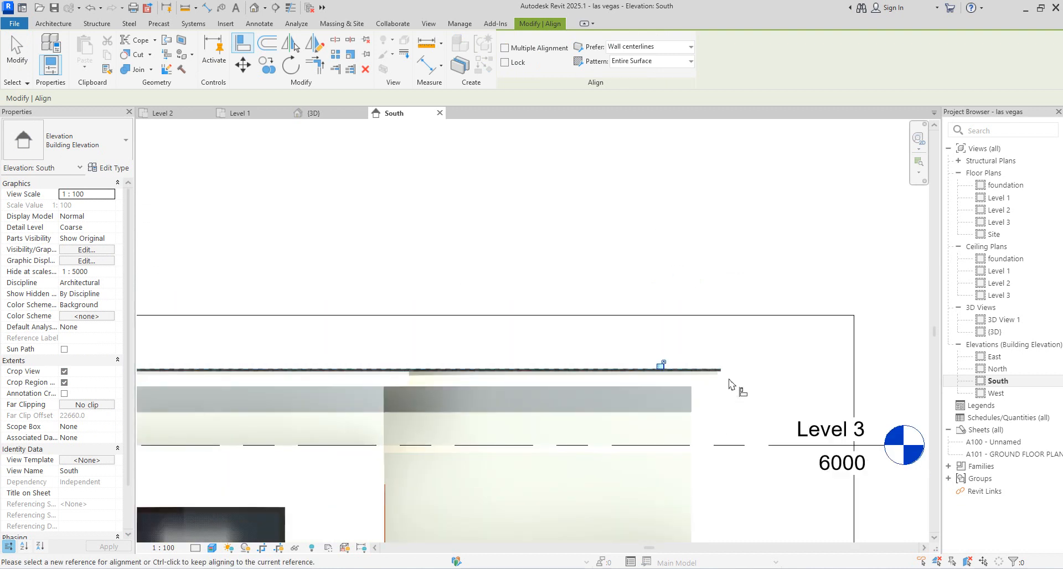
{"action": "right_click", "coordinate": [670, 191]}
{"action": "left_click", "coordinate": [694, 194]}
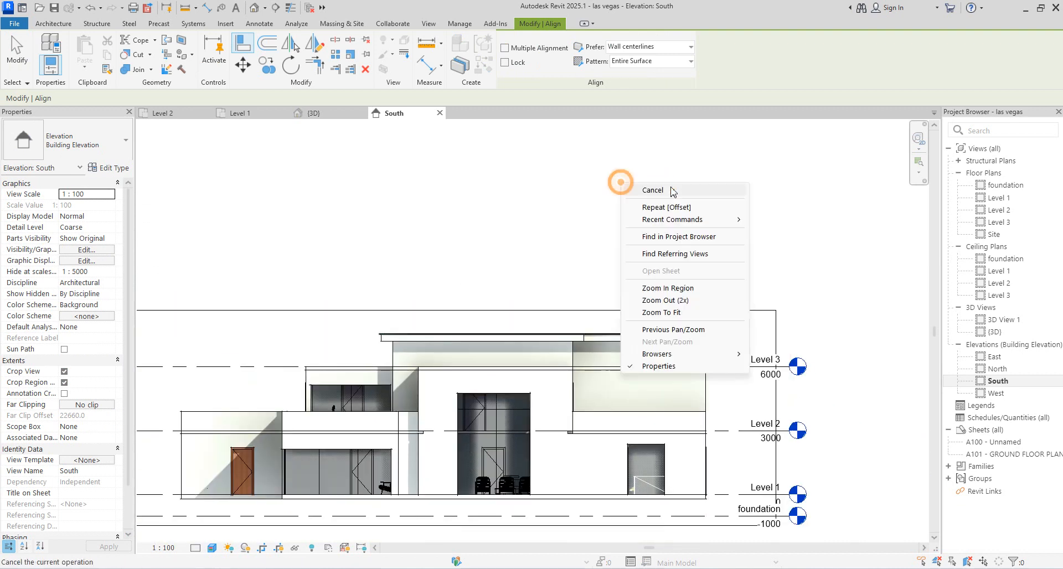
{"action": "scroll", "coordinate": [753, 329], "scroll_direction": "up", "scroll_amount": 1}
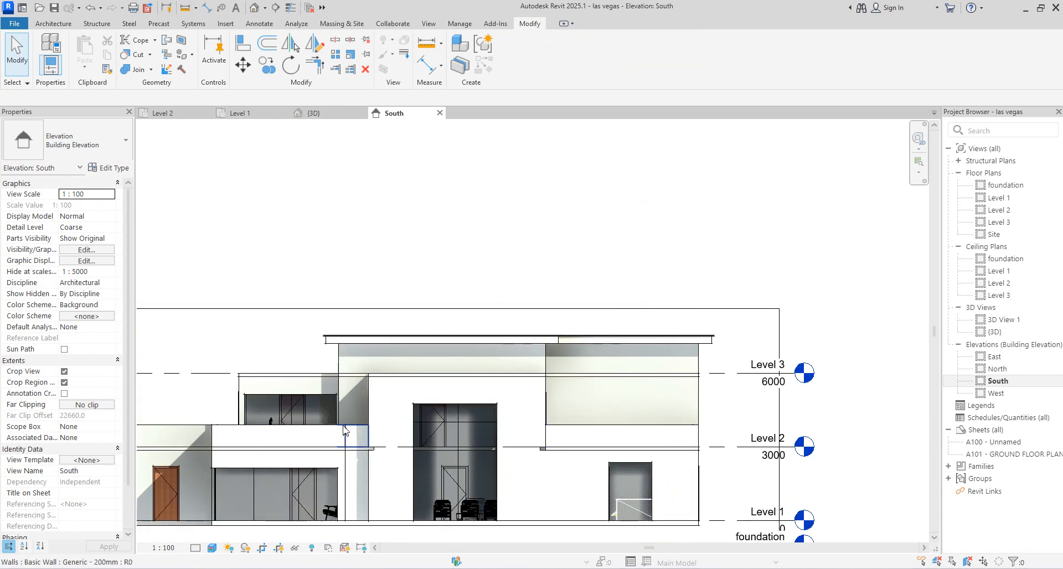
{"action": "scroll", "coordinate": [350, 376], "scroll_direction": "up", "scroll_amount": 2}
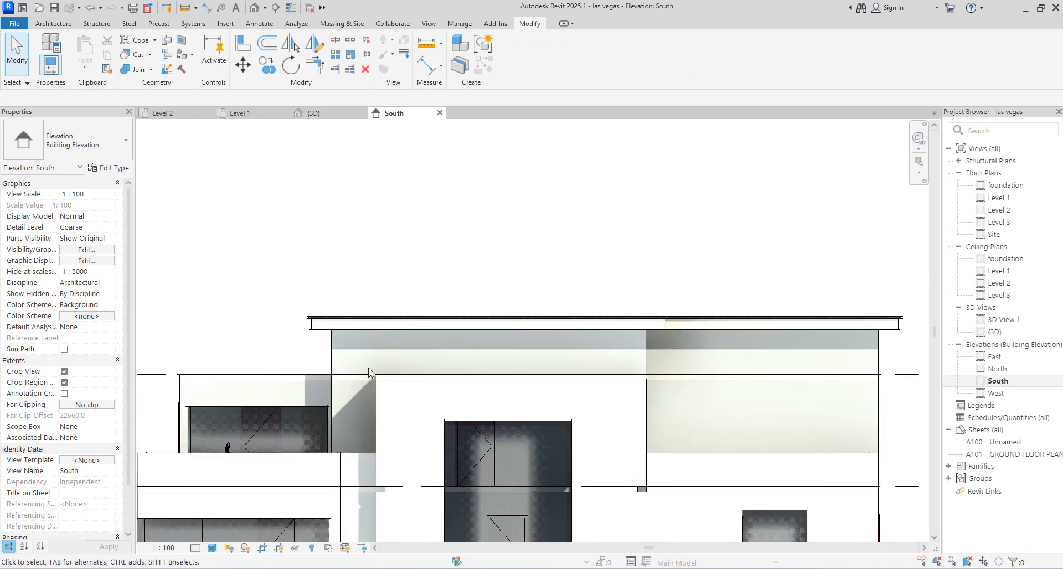
Step: In the Level 2 floor plan, create an in-place model in the Roofs category with the default name and start an extrusion
{"action": "double_click", "coordinate": [1001, 198]}
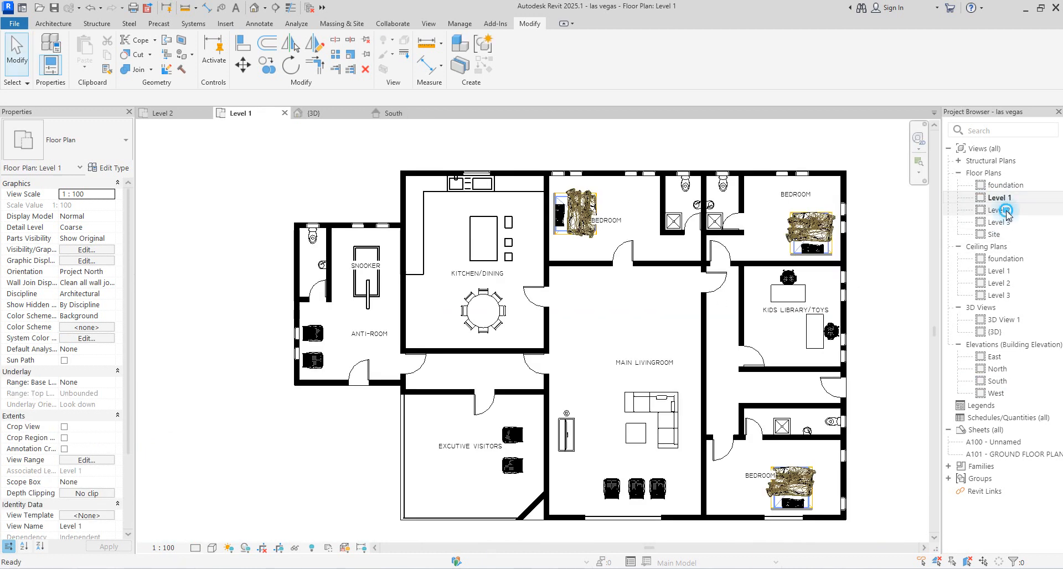
{"action": "double_click", "coordinate": [1003, 210]}
{"action": "scroll", "coordinate": [487, 355], "scroll_direction": "down", "scroll_amount": 3}
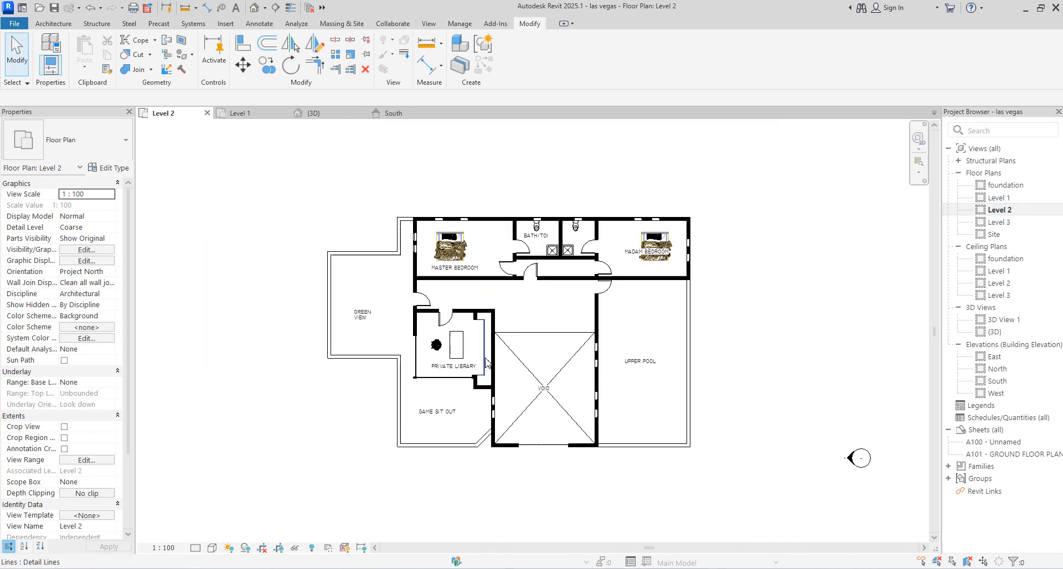
{"action": "left_click", "coordinate": [57, 24]}
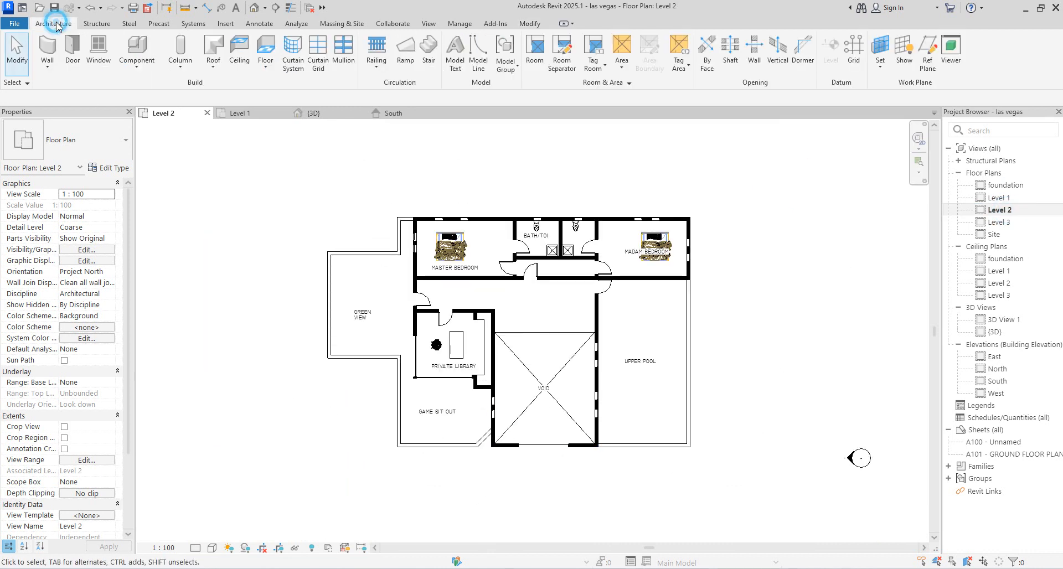
{"action": "left_click", "coordinate": [136, 64]}
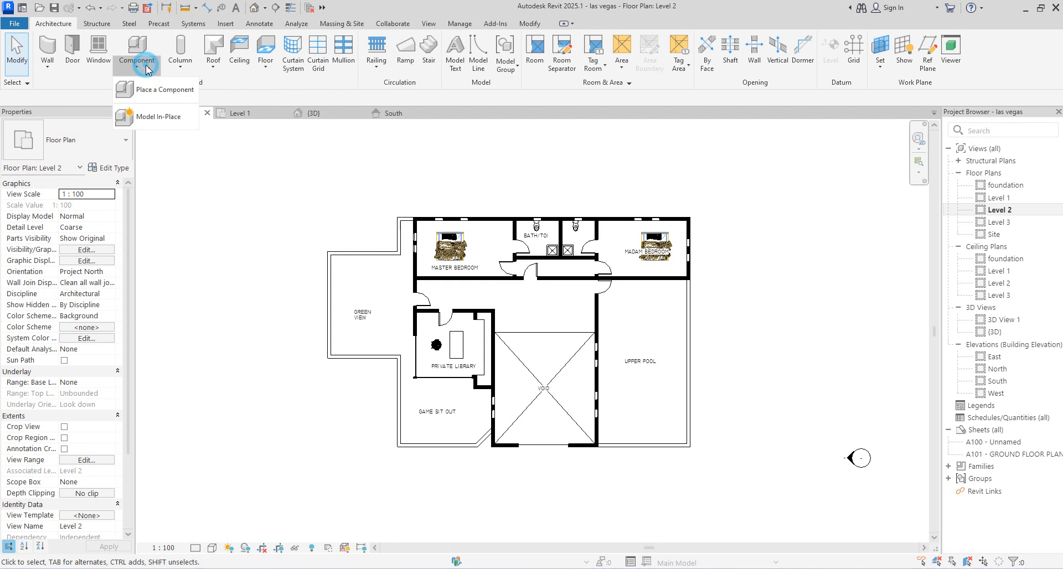
{"action": "left_click", "coordinate": [172, 117]}
{"action": "scroll", "coordinate": [491, 233], "scroll_direction": "down", "scroll_amount": 8}
{"action": "scroll", "coordinate": [491, 288], "scroll_direction": "down", "scroll_amount": 5}
{"action": "scroll", "coordinate": [479, 256], "scroll_direction": "down", "scroll_amount": 1}
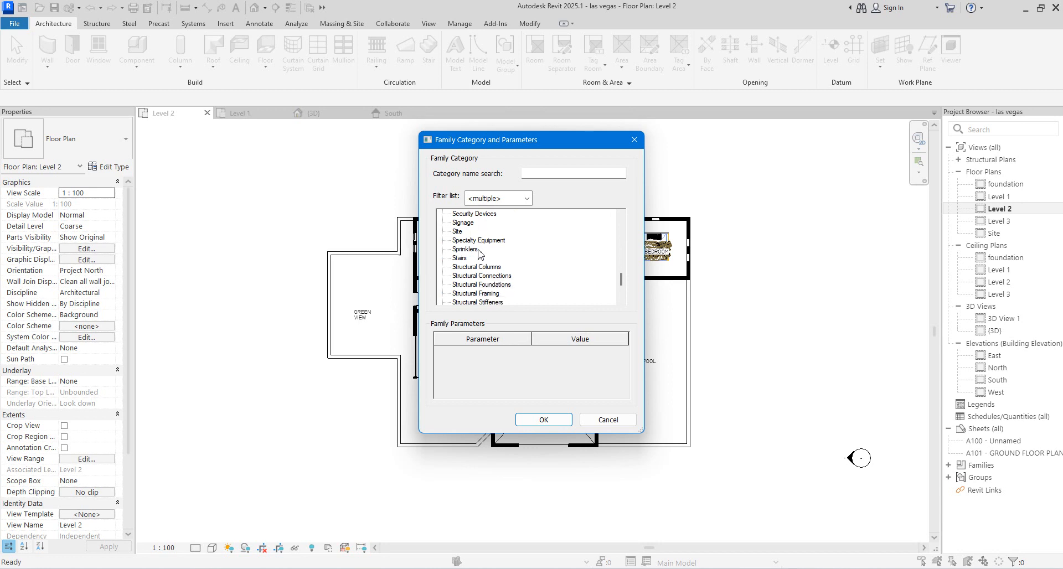
{"action": "left_click", "coordinate": [546, 420]}
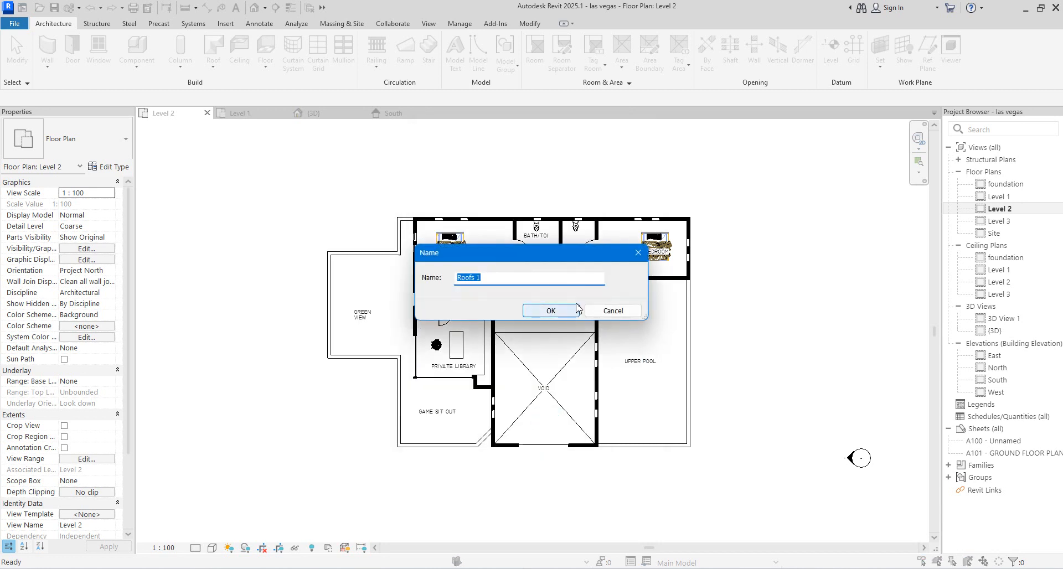
{"action": "left_click", "coordinate": [562, 311]}
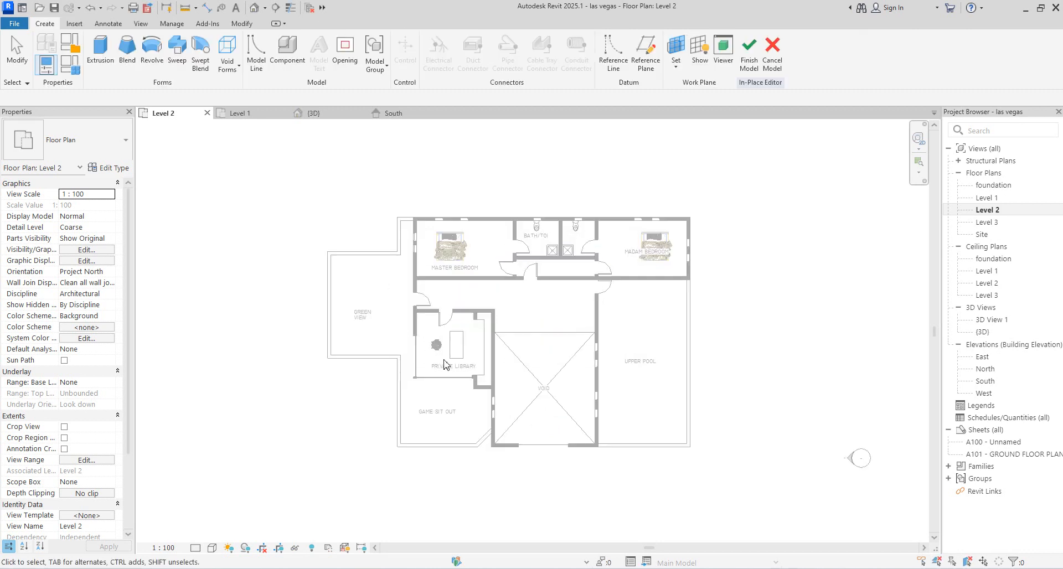
{"action": "left_click", "coordinate": [100, 49]}
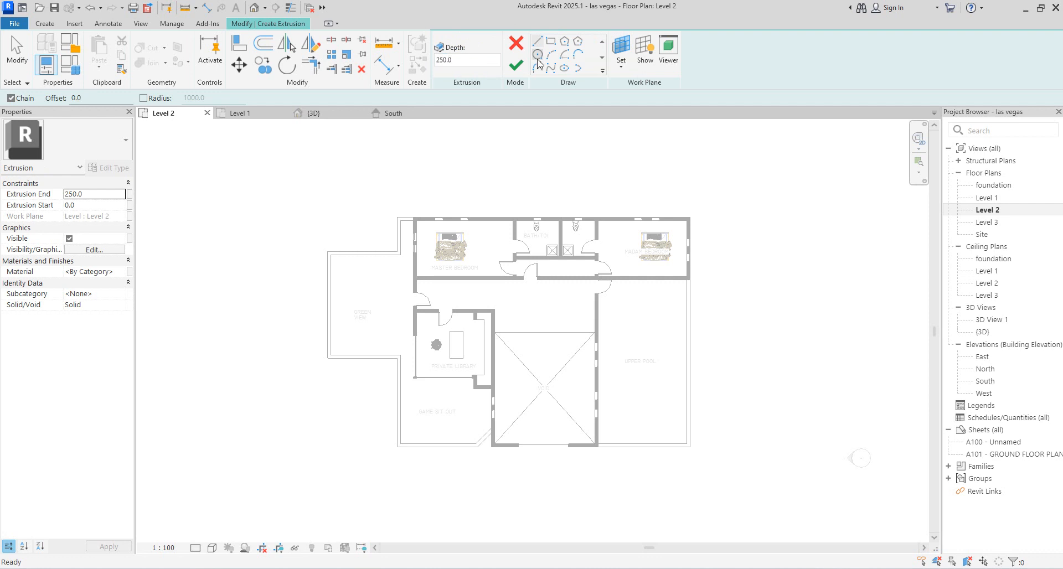
{"action": "scroll", "coordinate": [487, 410], "scroll_direction": "up", "scroll_amount": 2}
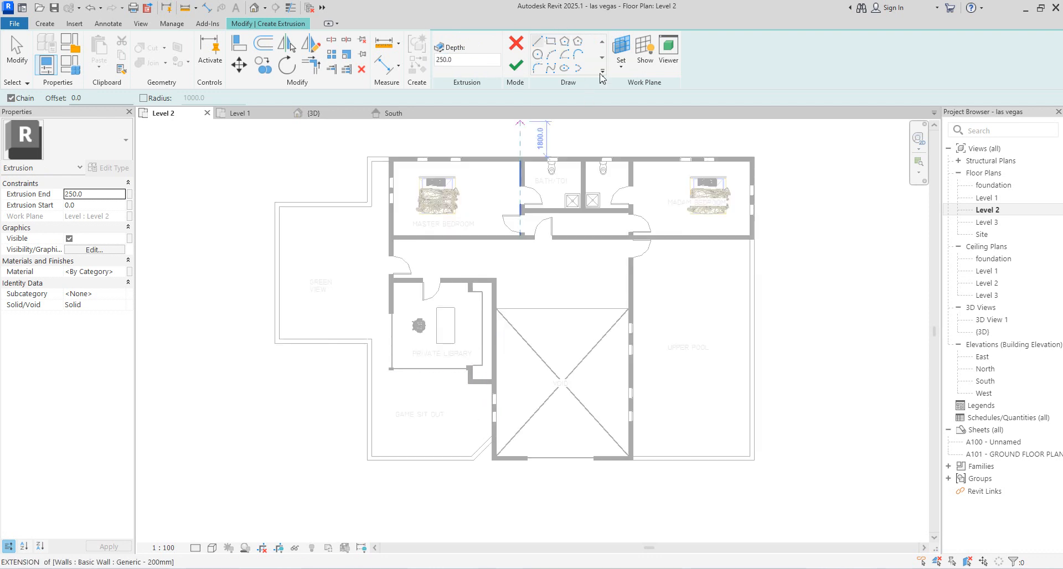
{"action": "left_click", "coordinate": [602, 72]}
{"action": "left_click", "coordinate": [564, 69]}
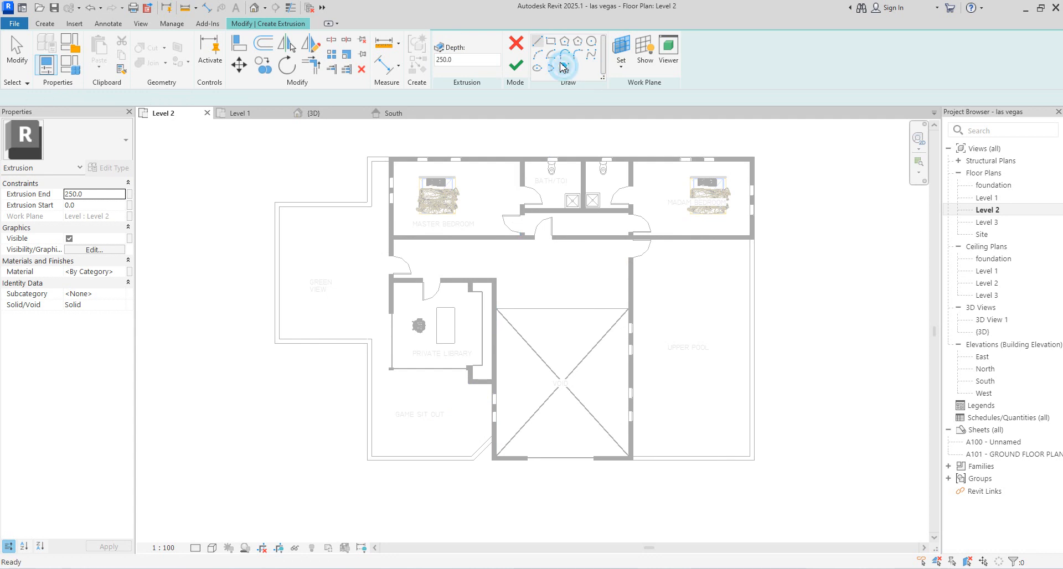
{"action": "left_click", "coordinate": [493, 431]}
{"action": "left_click", "coordinate": [515, 465]}
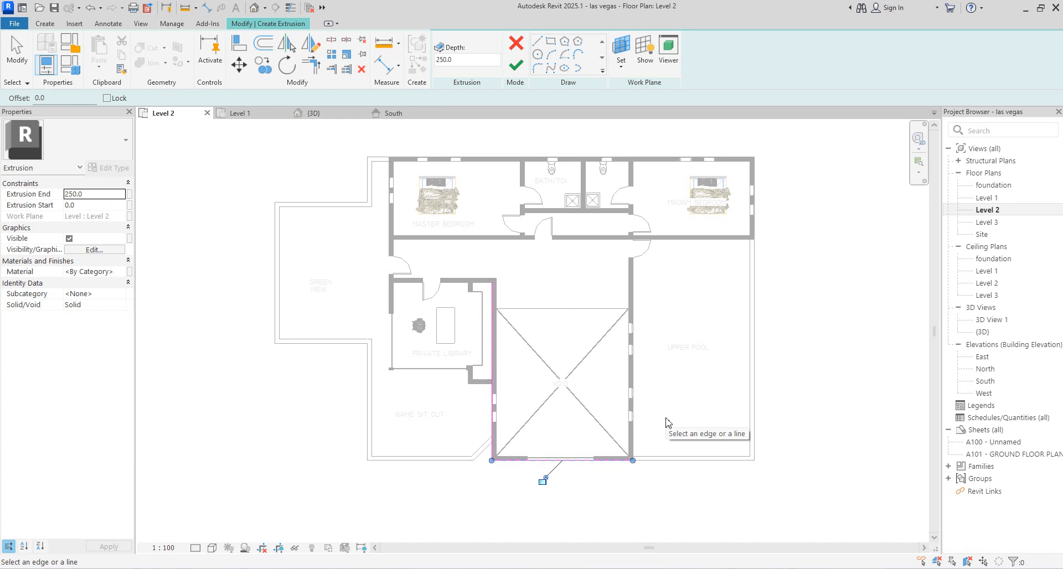
{"action": "key", "text": "ctrl+z"}
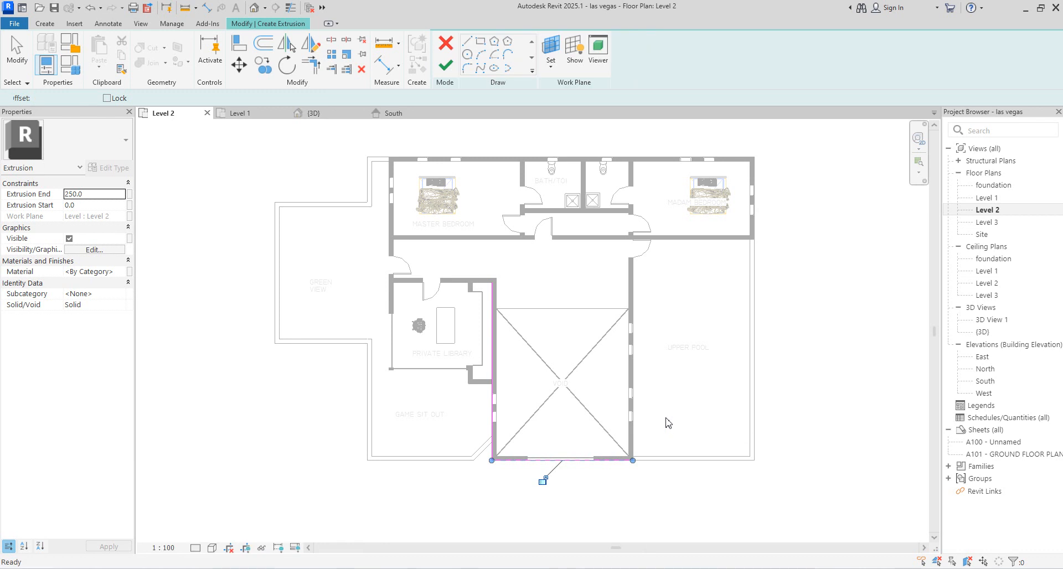
Step: Open the Level 3 floor plan and delete the leftover vertical extrusion sketch line beside the void
{"action": "double_click", "coordinate": [987, 222]}
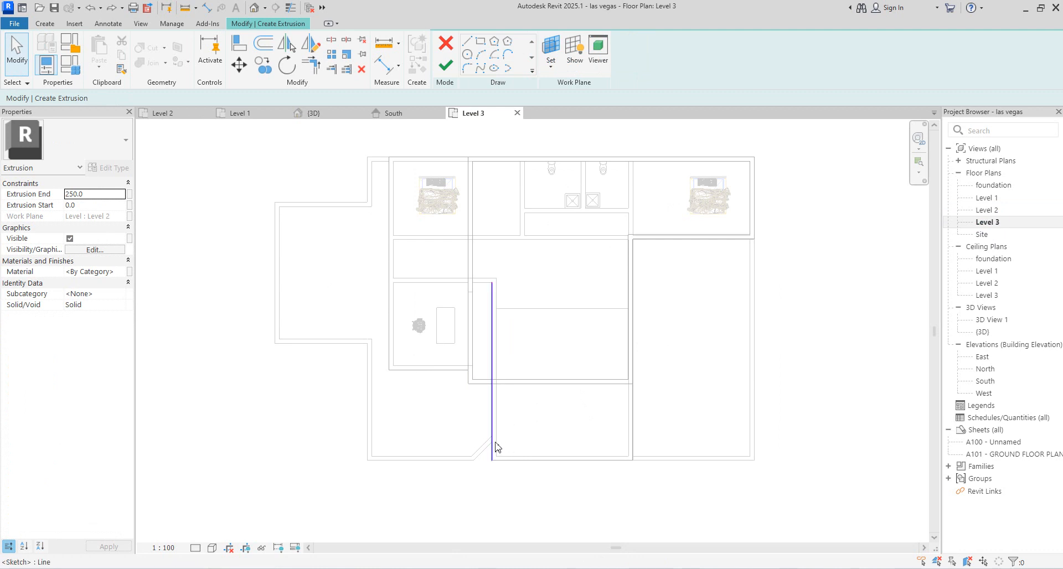
{"action": "left_click", "coordinate": [492, 437]}
{"action": "key", "text": "Delete"}
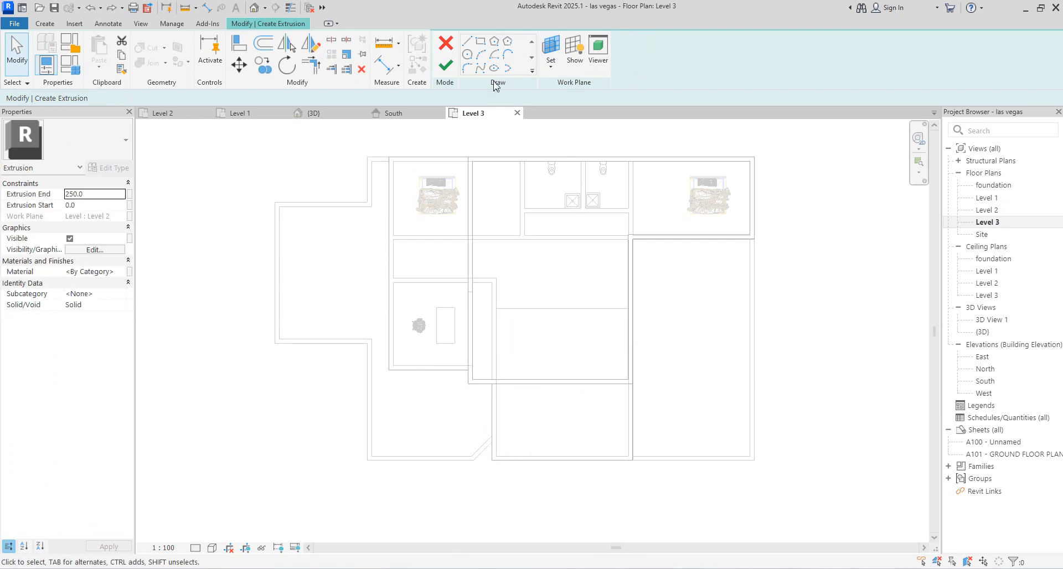
Step: Use Pick Lines to add the long vertical outer wall edge beside the library and the adjoining horizontal outer wall edge to the extrusion sketch
{"action": "left_click", "coordinate": [532, 72]}
{"action": "left_click", "coordinate": [495, 68]}
{"action": "left_click", "coordinate": [469, 373]}
{"action": "left_click", "coordinate": [484, 385]}
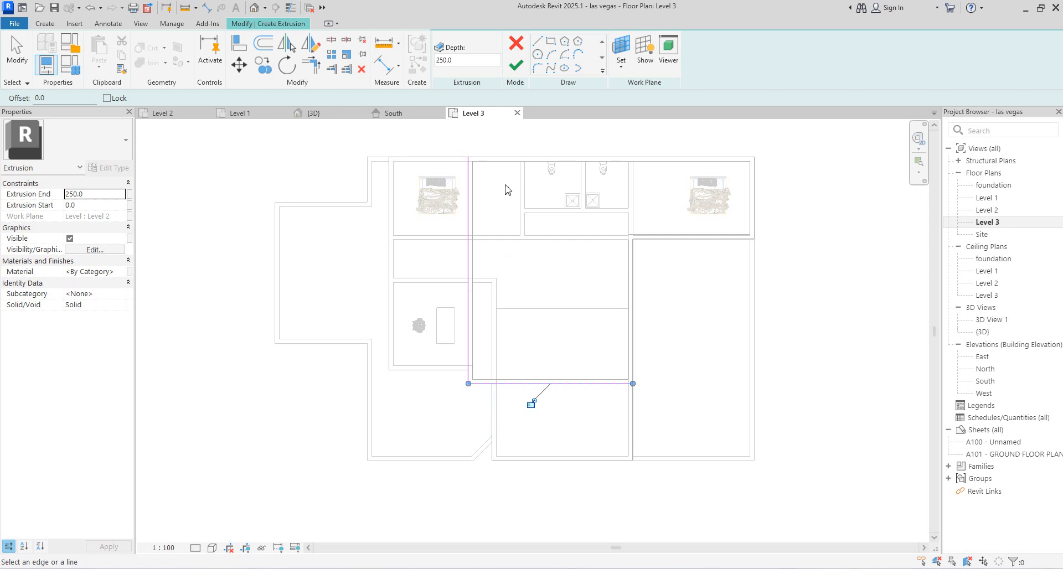
{"action": "scroll", "coordinate": [456, 372], "scroll_direction": "up", "scroll_amount": 2}
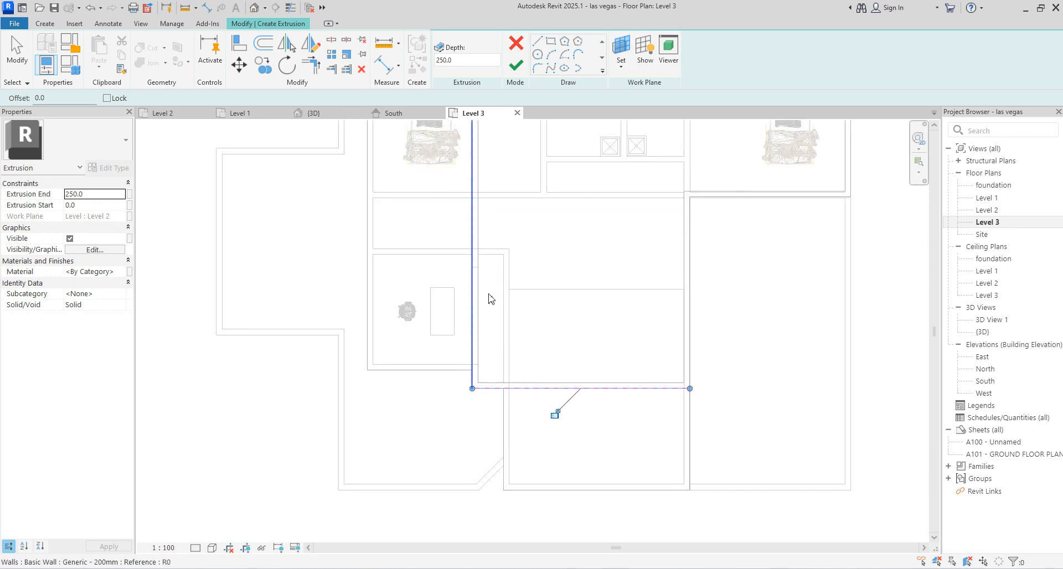
Step: Draw the band's outer outline about 300 mm out from the vertical wall edge, 900 mm down, and horizontally past the far wall corner
{"action": "left_click", "coordinate": [537, 42]}
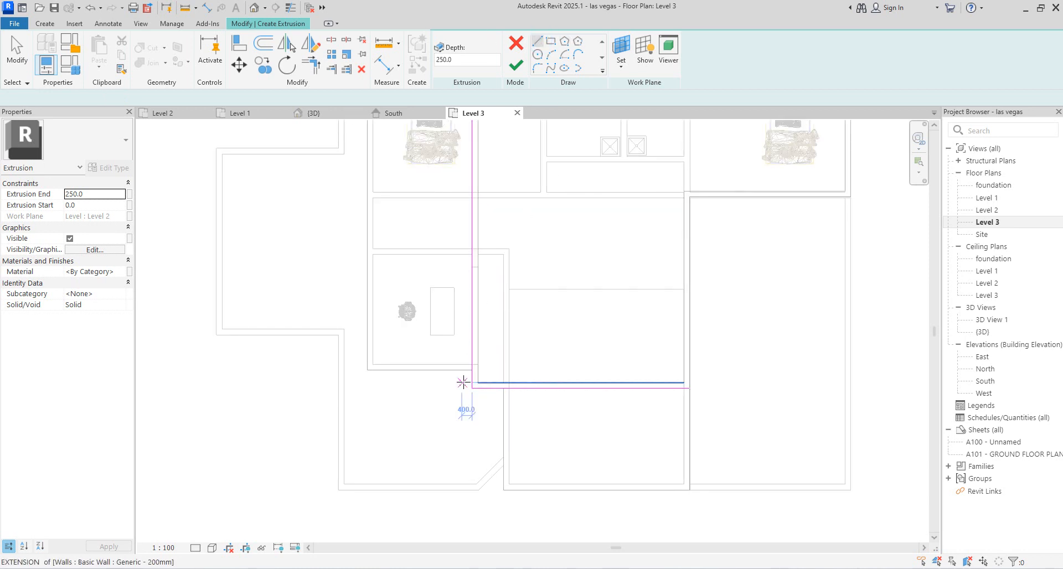
{"action": "scroll", "coordinate": [473, 371], "scroll_direction": "up", "scroll_amount": 2}
{"action": "left_click", "coordinate": [477, 364]}
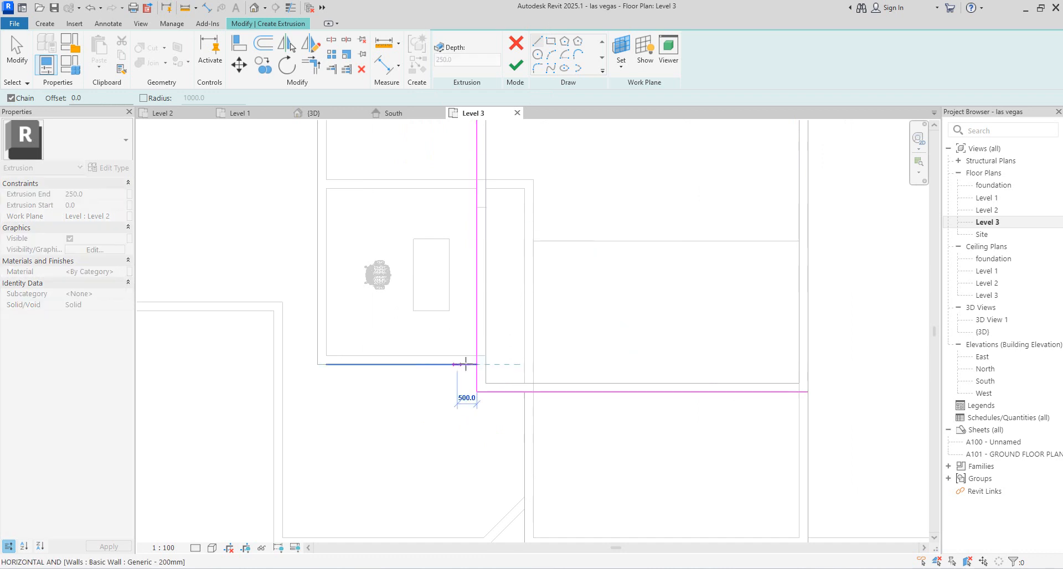
{"action": "left_click", "coordinate": [466, 364]}
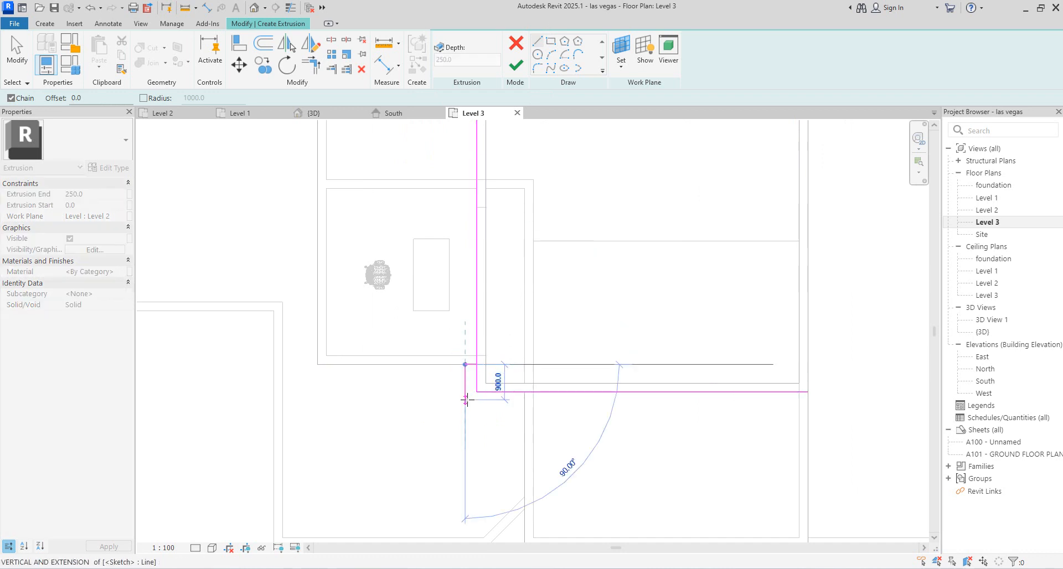
{"action": "left_click", "coordinate": [465, 399]}
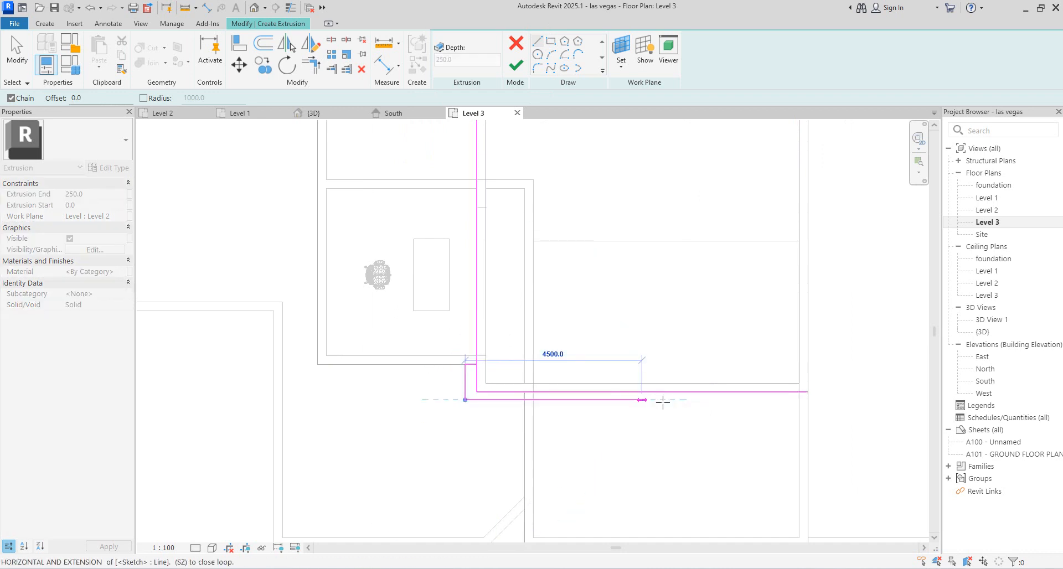
{"action": "left_click", "coordinate": [810, 400]}
{"action": "key", "text": "Escape"}
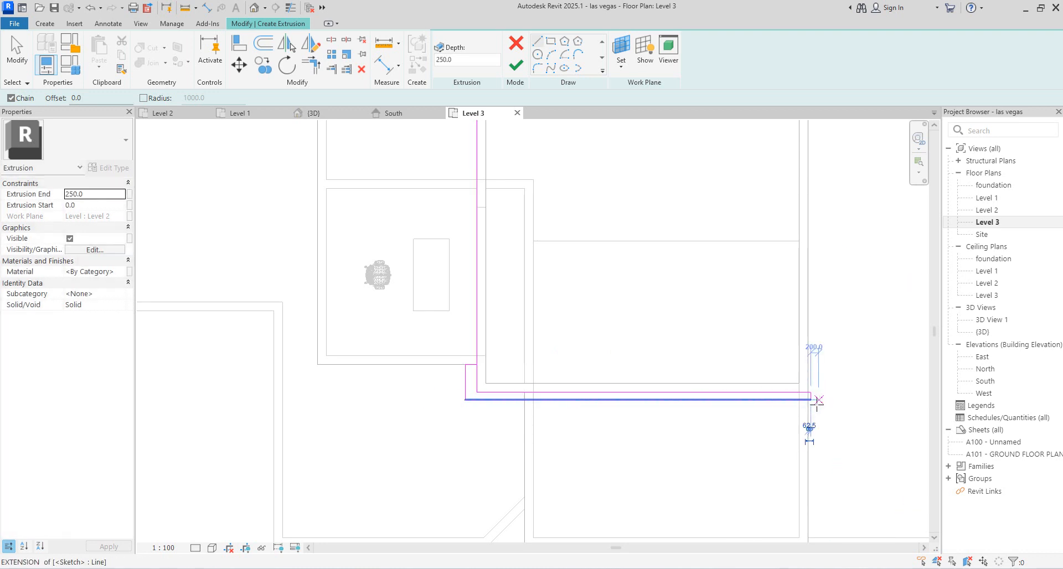
Step: Trim the long vertical sketch line to a corner with the short horizontal line to close the extrusion profile
{"action": "left_click", "coordinate": [311, 66]}
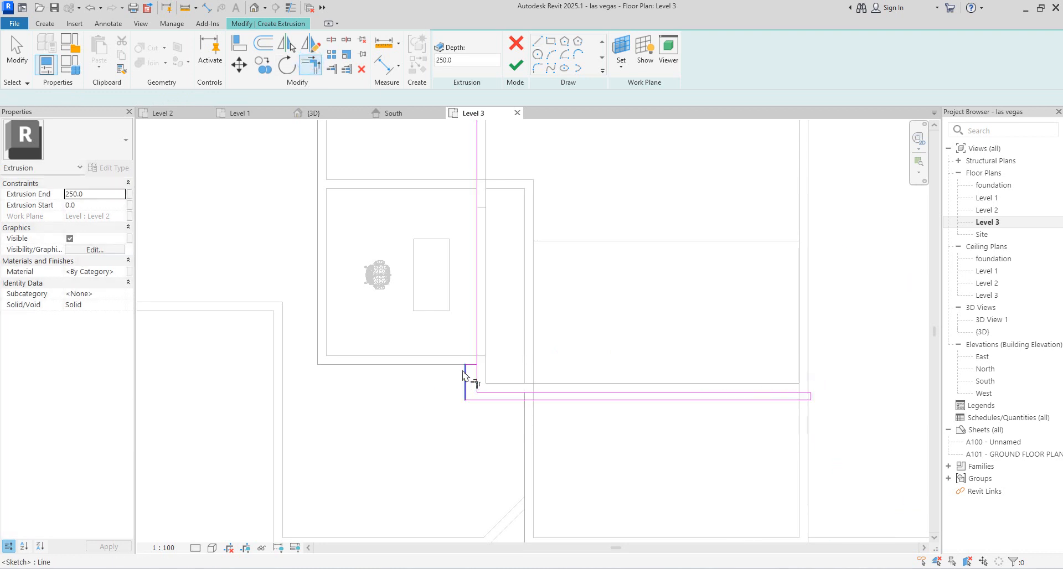
{"action": "left_click", "coordinate": [469, 363]}
{"action": "left_click", "coordinate": [478, 373]}
{"action": "left_click", "coordinate": [803, 393]}
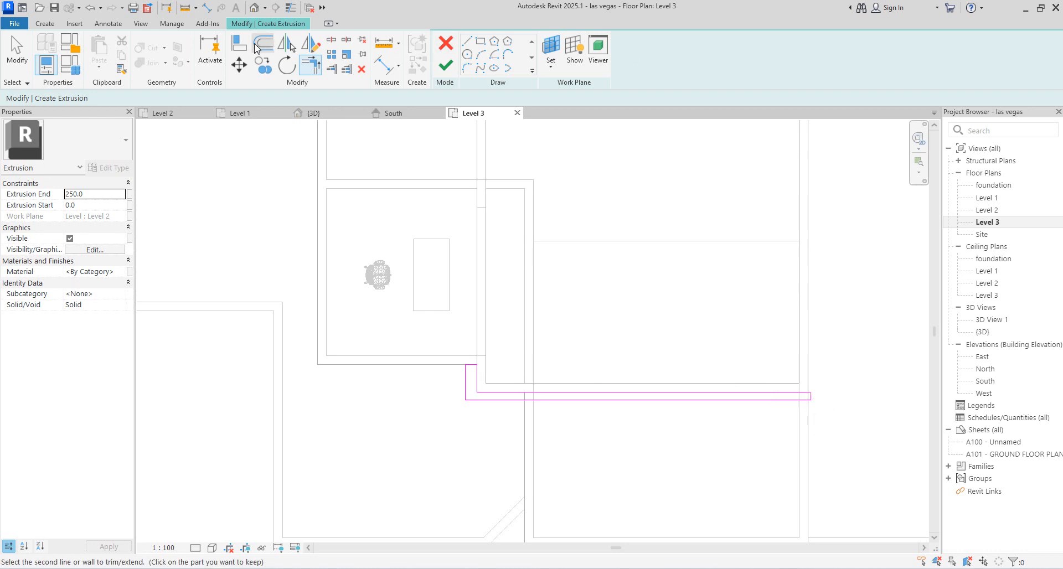
{"action": "left_click", "coordinate": [239, 43]}
{"action": "scroll", "coordinate": [790, 433], "scroll_direction": "up", "scroll_amount": 1}
{"action": "scroll", "coordinate": [790, 433], "scroll_direction": "up", "scroll_amount": 1}
{"action": "key", "text": "Escape"}
Step: Set the short outer vertical sketch line's distance from the wall edge to 200 mm and finish the extrusion sketch
{"action": "scroll", "coordinate": [825, 379], "scroll_direction": "up", "scroll_amount": 2}
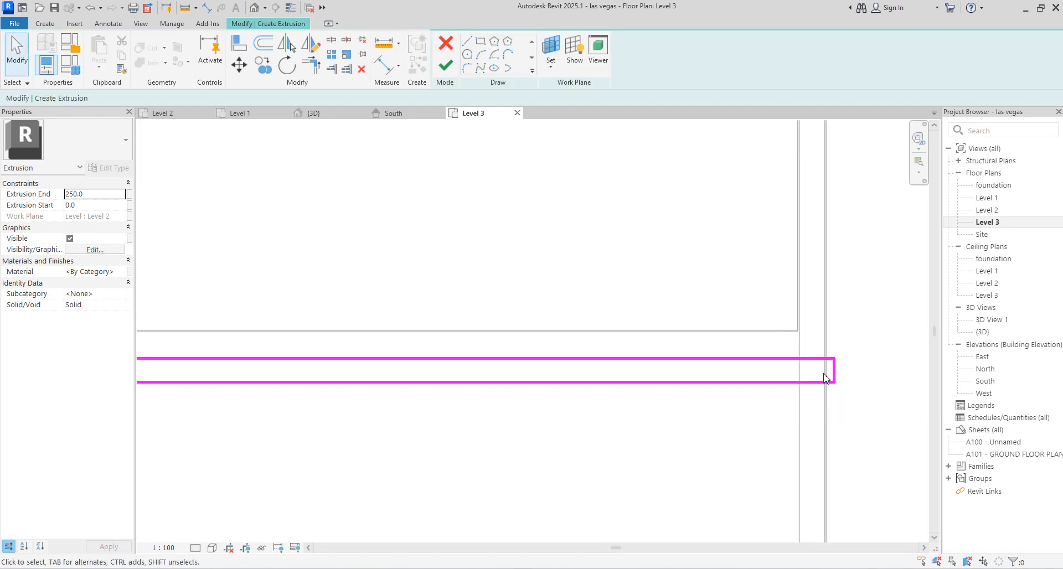
{"action": "left_click", "coordinate": [811, 382]}
{"action": "scroll", "coordinate": [809, 384], "scroll_direction": "down", "scroll_amount": 3}
{"action": "scroll", "coordinate": [314, 377], "scroll_direction": "up", "scroll_amount": 1}
{"action": "left_click", "coordinate": [334, 339]}
{"action": "left_click", "coordinate": [361, 349]}
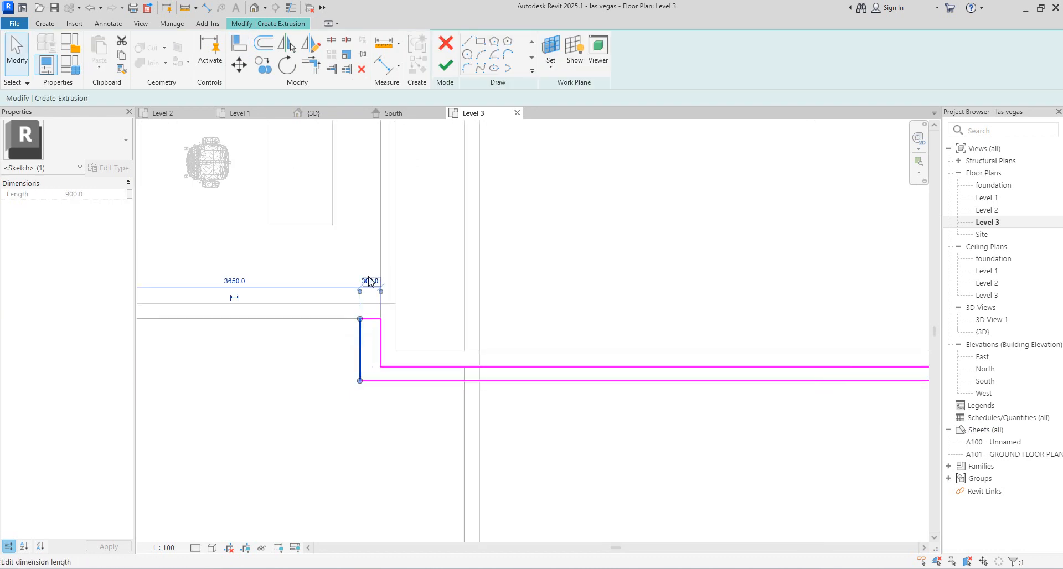
{"action": "left_click", "coordinate": [369, 281]}
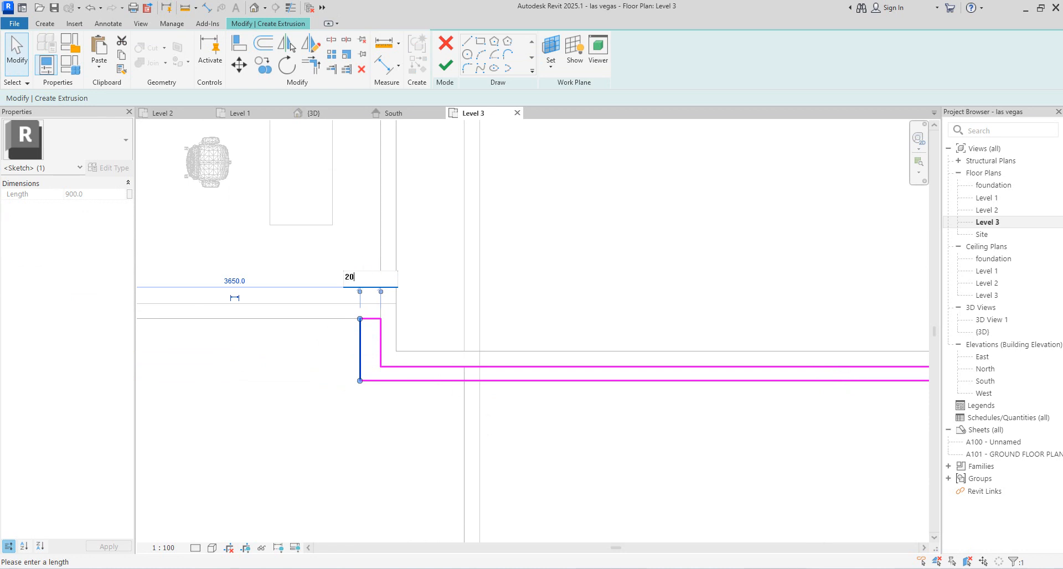
{"action": "key", "text": "Return"}
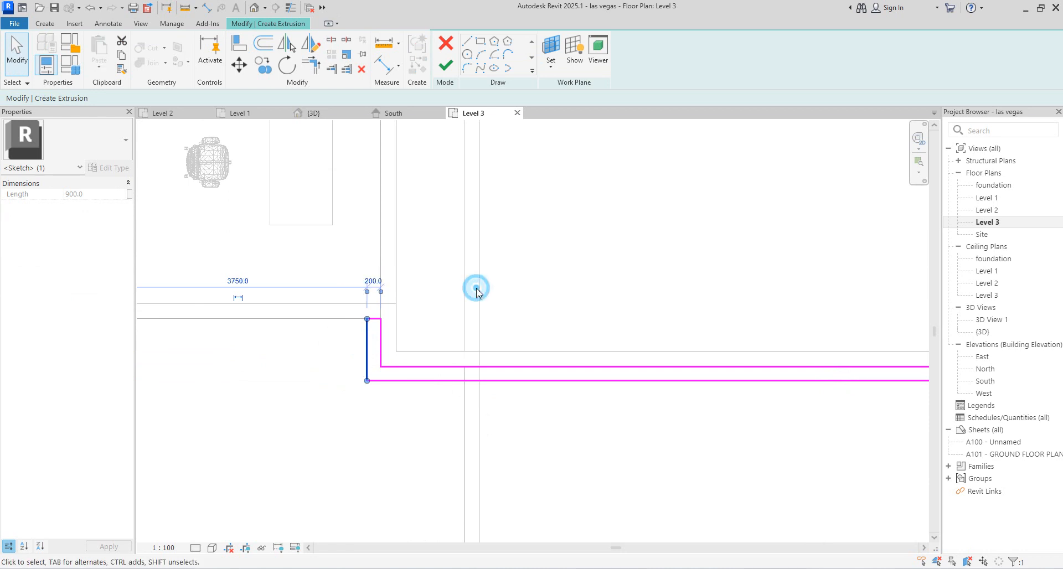
{"action": "left_click", "coordinate": [445, 66]}
Step: For the extrusion's material, duplicate Roofing, Tile(2) together with its assets
{"action": "left_click", "coordinate": [118, 272]}
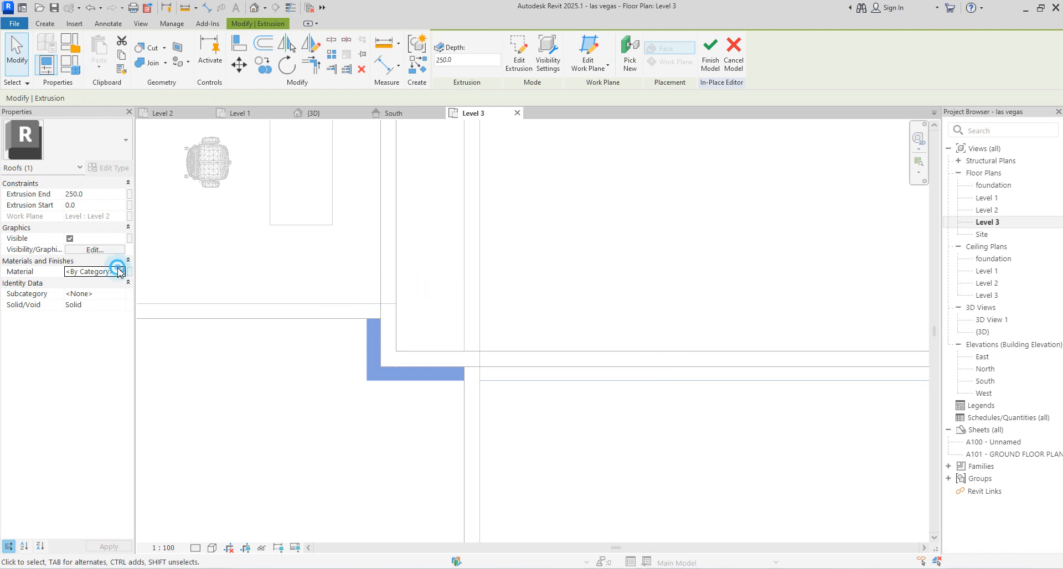
{"action": "left_click", "coordinate": [119, 271]}
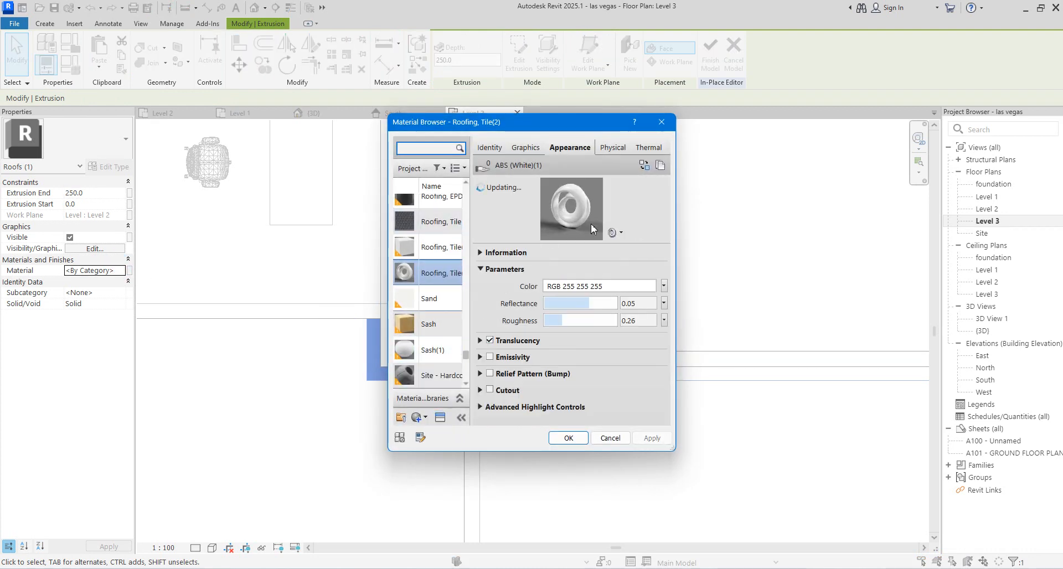
{"action": "right_click", "coordinate": [453, 277]}
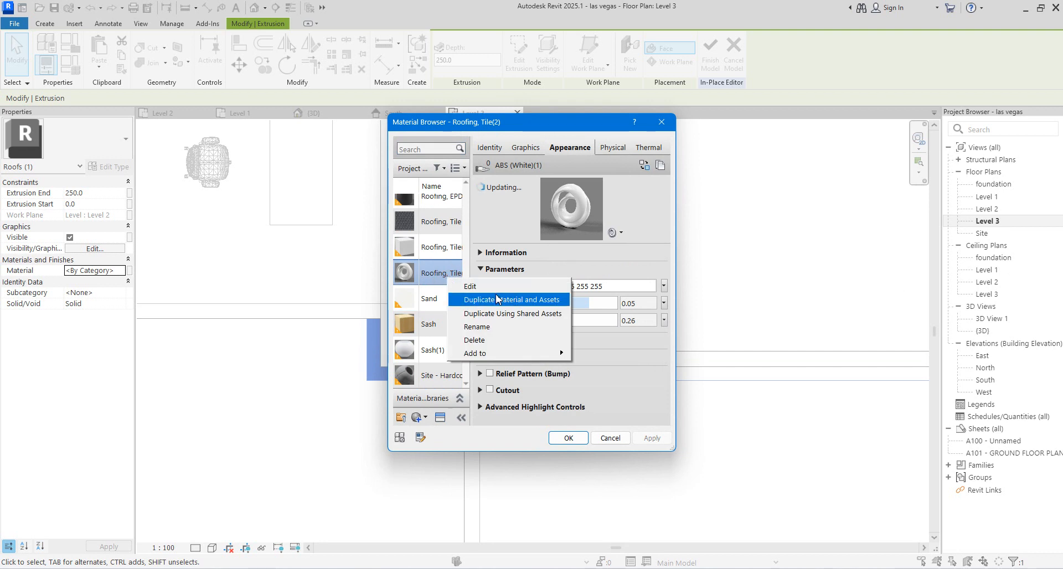
{"action": "left_click", "coordinate": [497, 298]}
Step: Browse the appearance library's categories and its Sitework assets for a replacement appearance for the duplicated material
{"action": "left_click", "coordinate": [654, 165]}
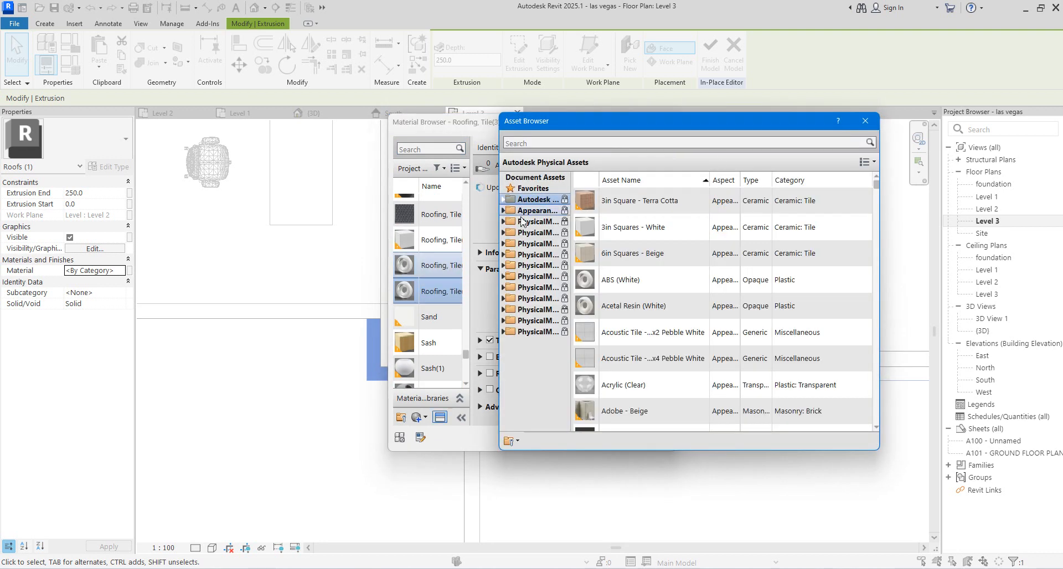
{"action": "left_click", "coordinate": [504, 211]}
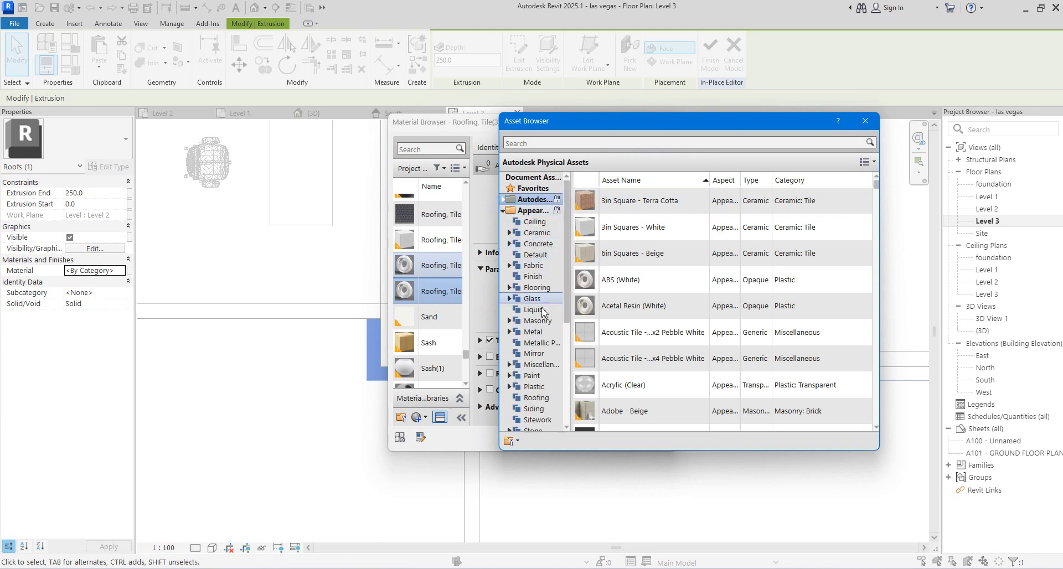
{"action": "scroll", "coordinate": [624, 326], "scroll_direction": "down", "scroll_amount": 5}
{"action": "scroll", "coordinate": [624, 325], "scroll_direction": "up", "scroll_amount": 3}
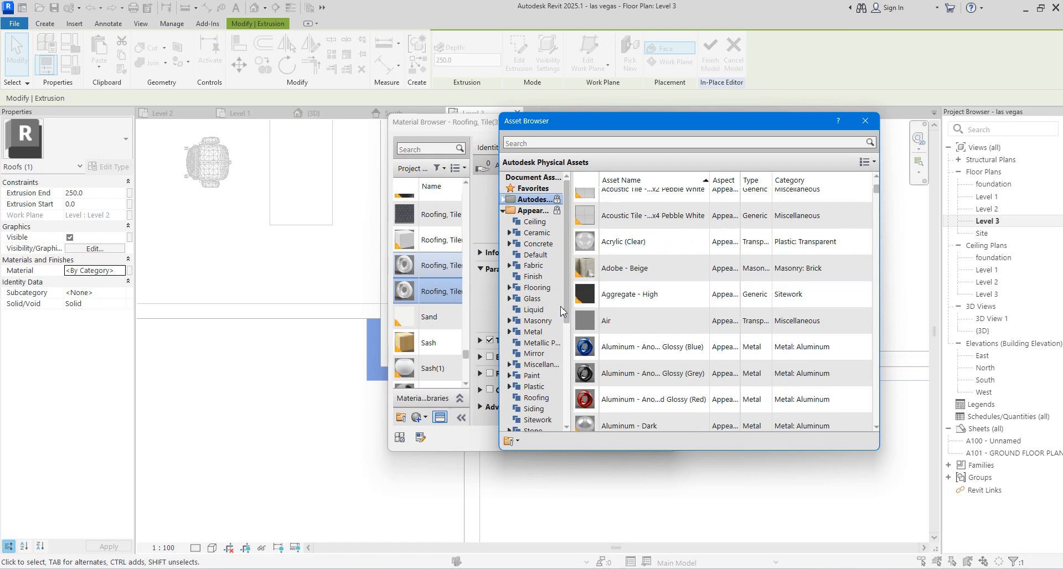
{"action": "scroll", "coordinate": [540, 359], "scroll_direction": "down", "scroll_amount": 3}
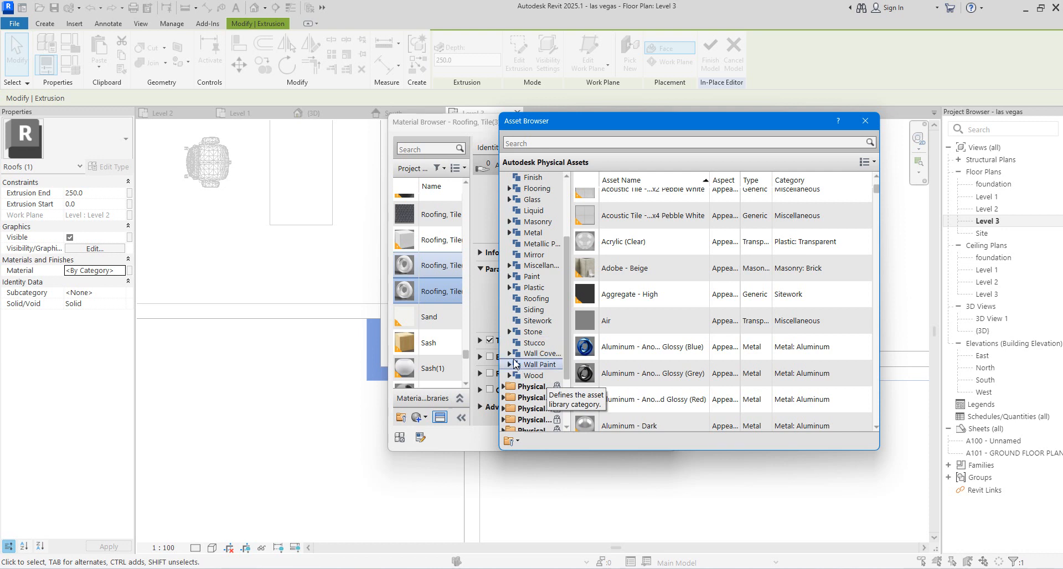
{"action": "left_click", "coordinate": [535, 321]}
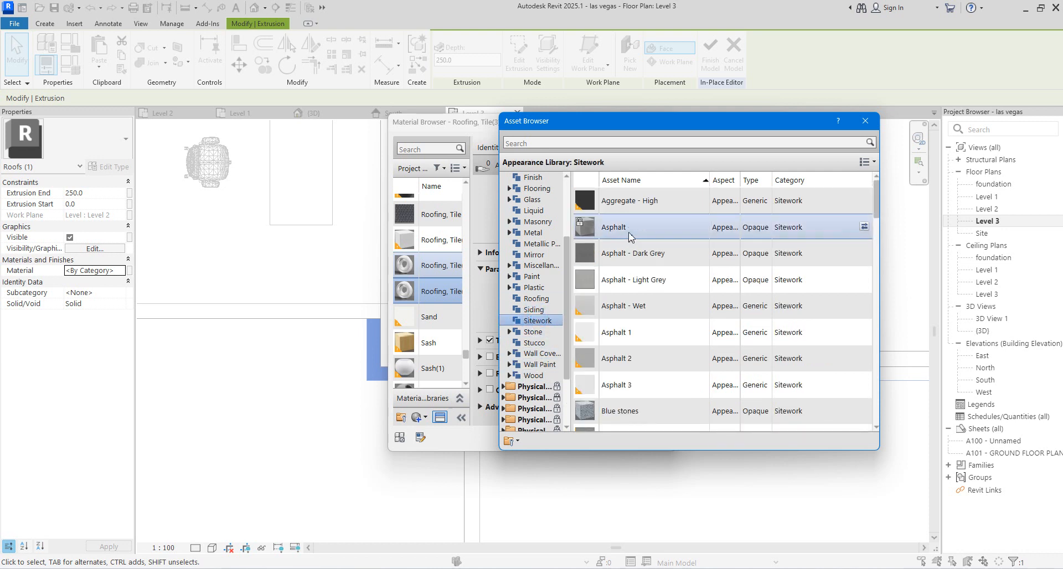
{"action": "scroll", "coordinate": [642, 410], "scroll_direction": "down", "scroll_amount": 8}
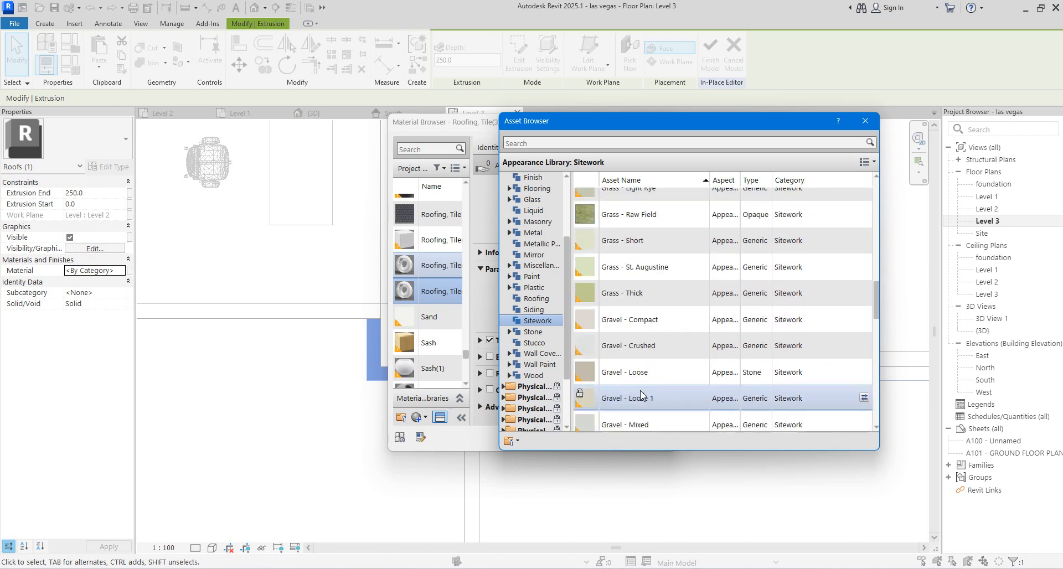
{"action": "scroll", "coordinate": [642, 394], "scroll_direction": "up", "scroll_amount": 3}
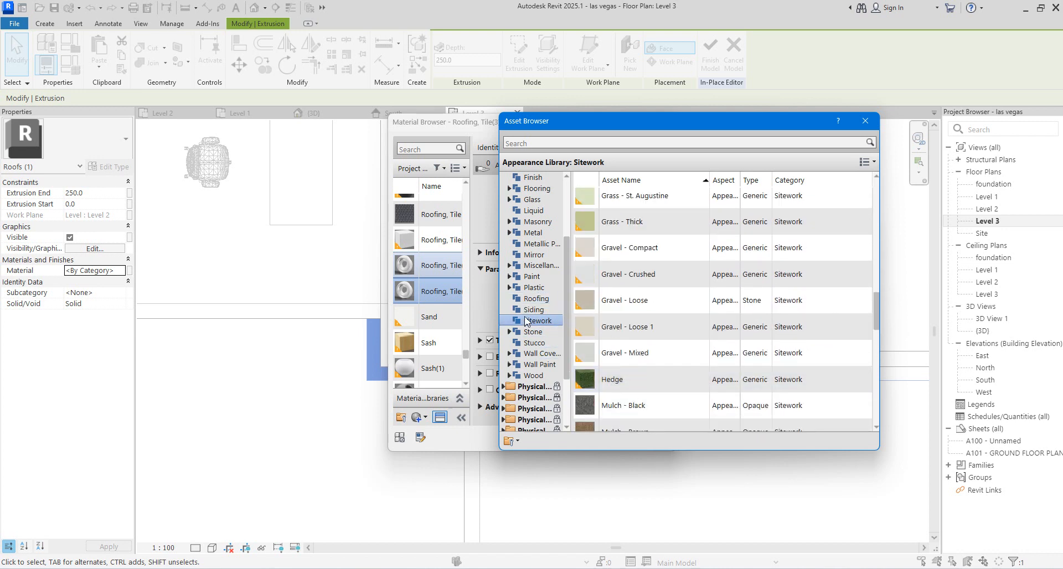
{"action": "scroll", "coordinate": [531, 313], "scroll_direction": "up", "scroll_amount": 1}
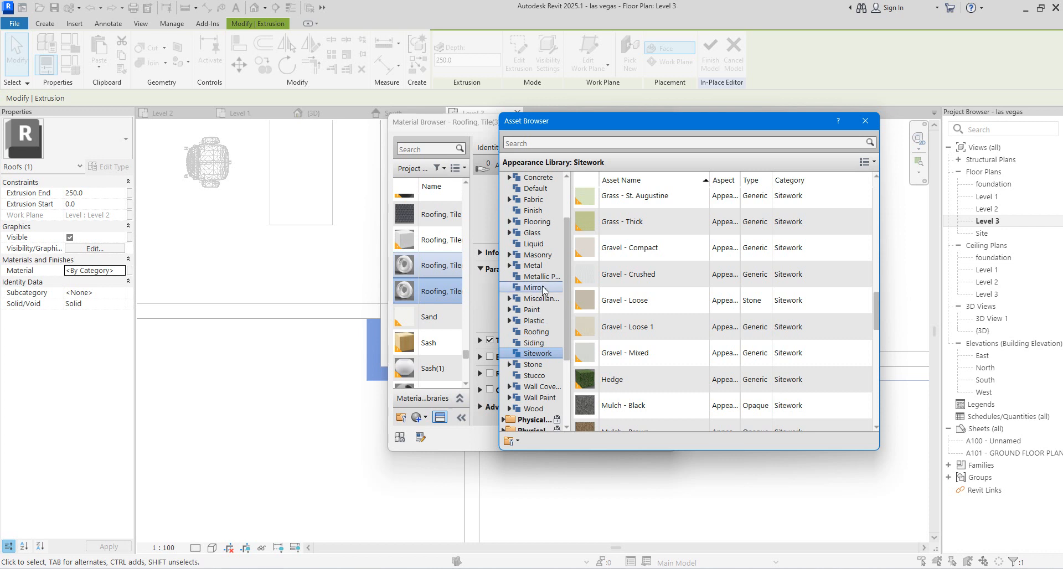
Step: Replace the duplicated material's appearance with Carbon Fiber - Twill from the Miscellaneous assets and assign the material to the extrusion
{"action": "left_click", "coordinate": [537, 301]}
{"action": "scroll", "coordinate": [648, 354], "scroll_direction": "down", "scroll_amount": 5}
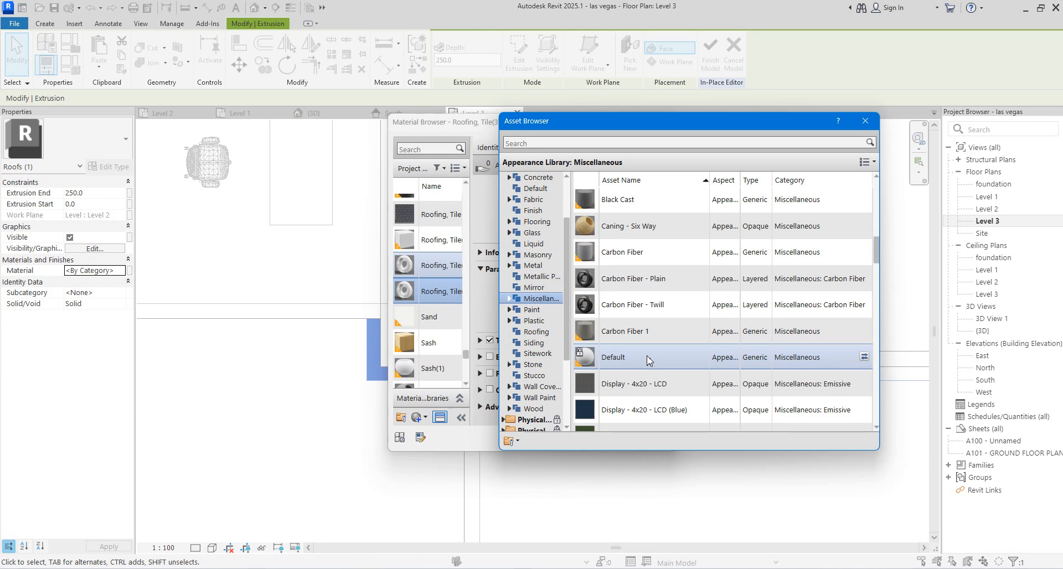
{"action": "left_click", "coordinate": [632, 306]}
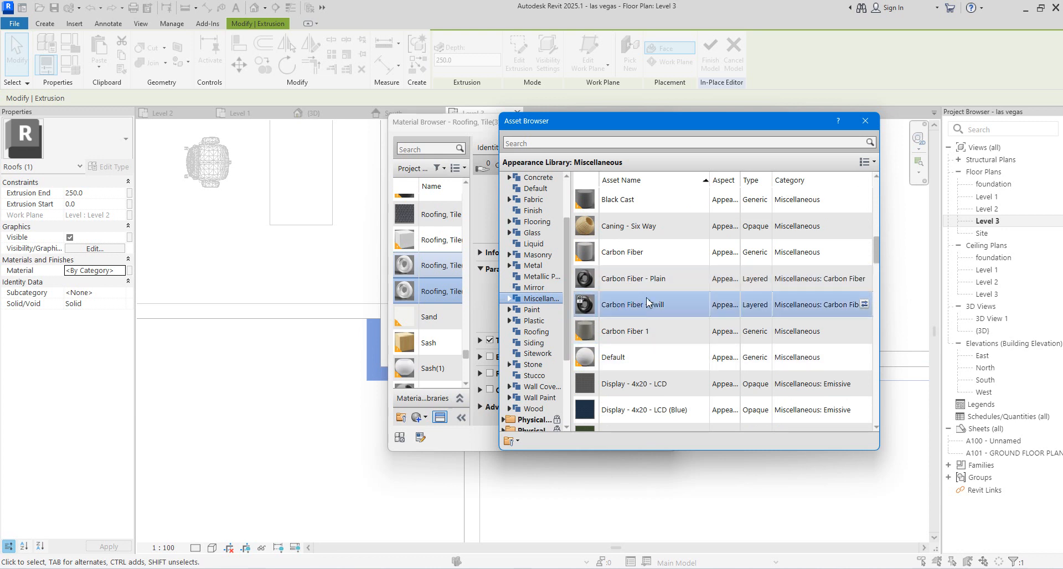
{"action": "left_click", "coordinate": [867, 122]}
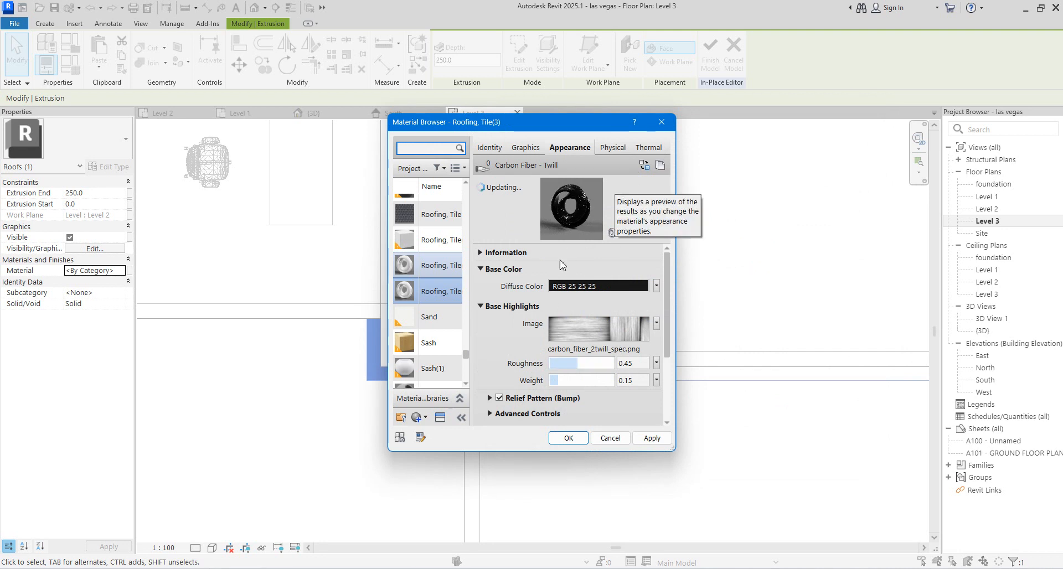
{"action": "left_click", "coordinate": [570, 438]}
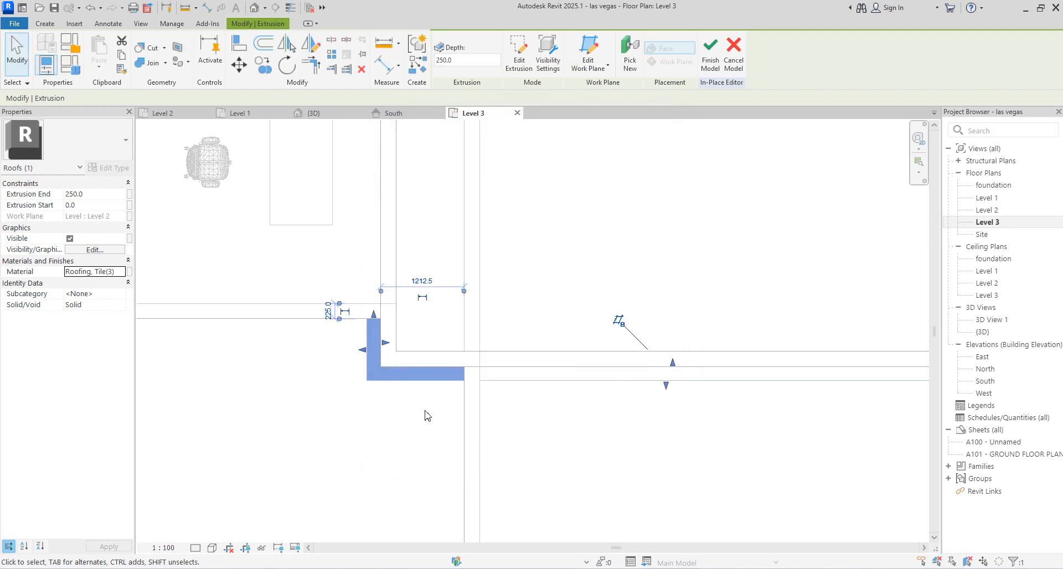
Step: In the South elevation, raise the extrusion to the Level 3 line, with its end at about 3169 mm and start at about 2850 mm
{"action": "scroll", "coordinate": [427, 415], "scroll_direction": "down", "scroll_amount": 3}
{"action": "double_click", "coordinate": [986, 380]}
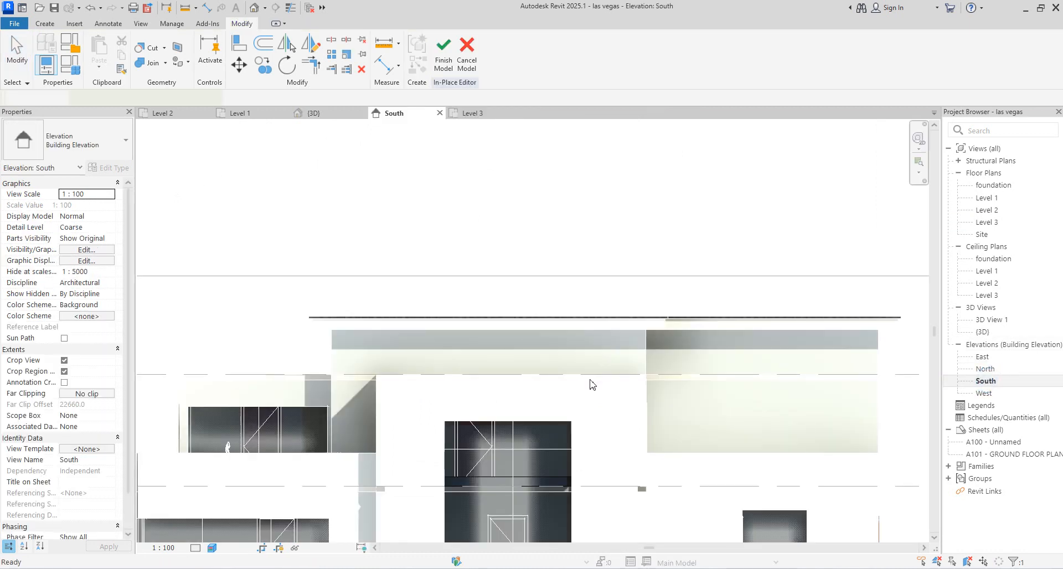
{"action": "scroll", "coordinate": [481, 243], "scroll_direction": "down", "scroll_amount": 2}
{"action": "scroll", "coordinate": [503, 360], "scroll_direction": "up", "scroll_amount": 2}
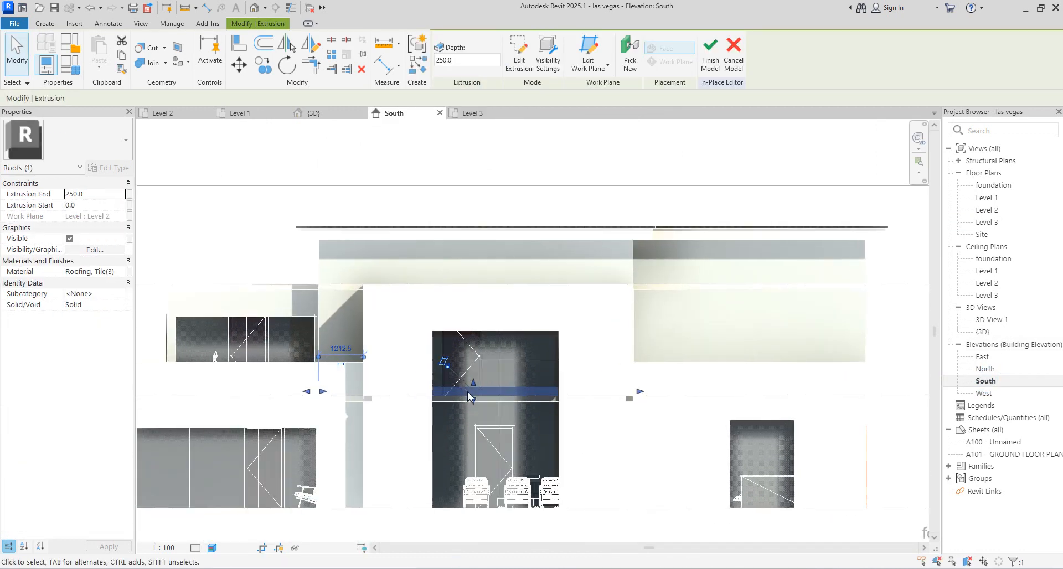
{"action": "left_click_drag", "start_coordinate": [473, 383], "coordinate": [477, 346]}
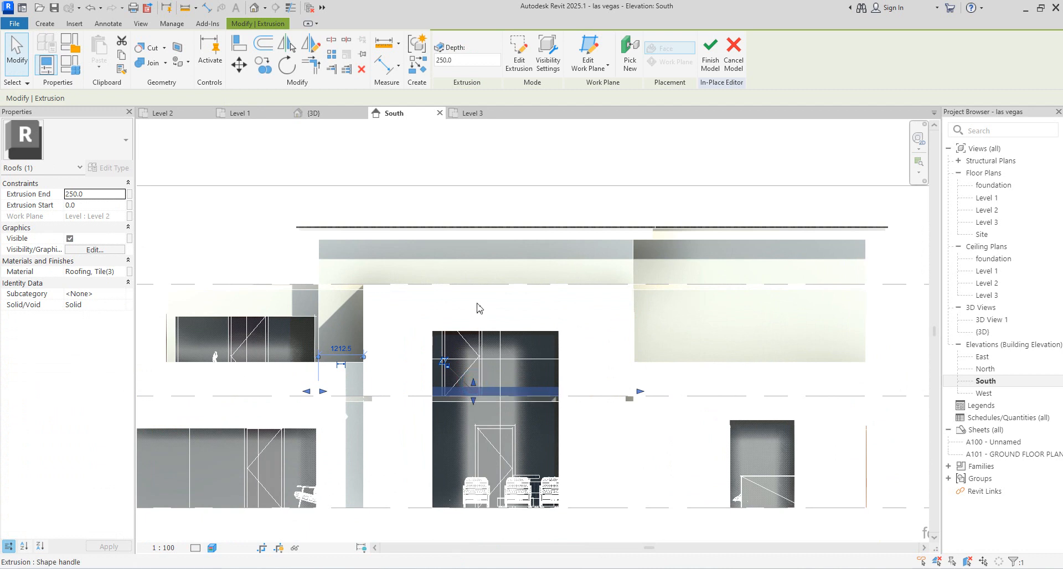
{"action": "left_click_drag", "start_coordinate": [478, 278], "coordinate": [474, 291]}
{"action": "left_click", "coordinate": [651, 326]}
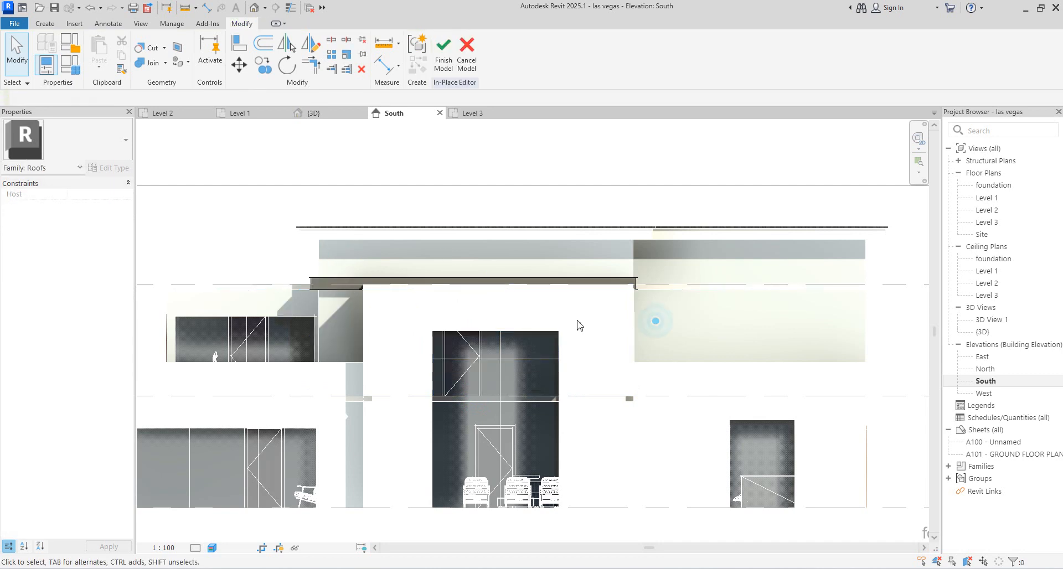
Step: Stretch the roof band's top to about 3287 mm and its bottom to about 2741 mm, and open the default 3D view
{"action": "left_click", "coordinate": [335, 283]}
{"action": "scroll", "coordinate": [458, 260], "scroll_direction": "up", "scroll_amount": 2}
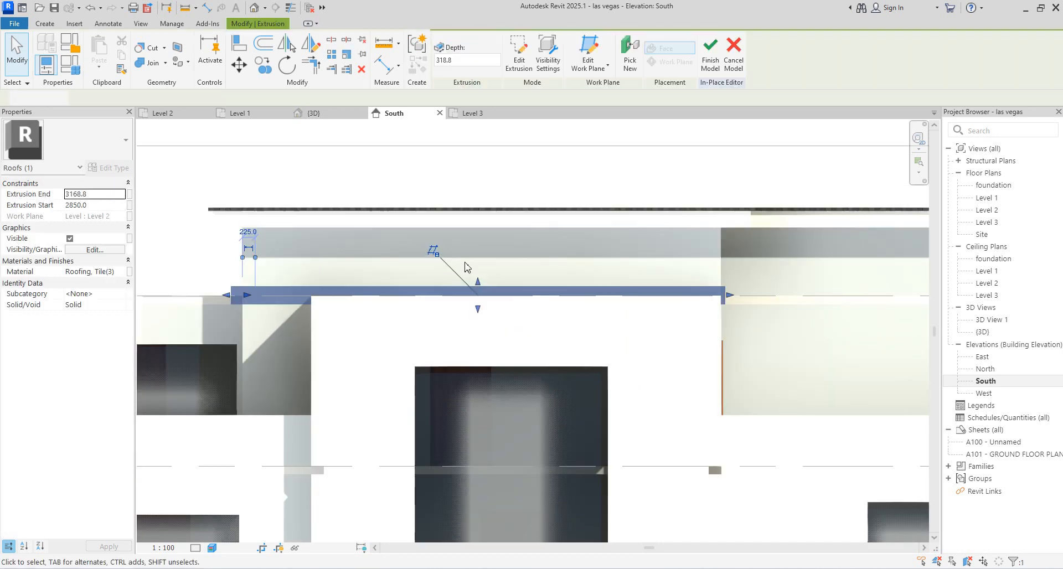
{"action": "left_click_drag", "start_coordinate": [479, 284], "coordinate": [478, 277]}
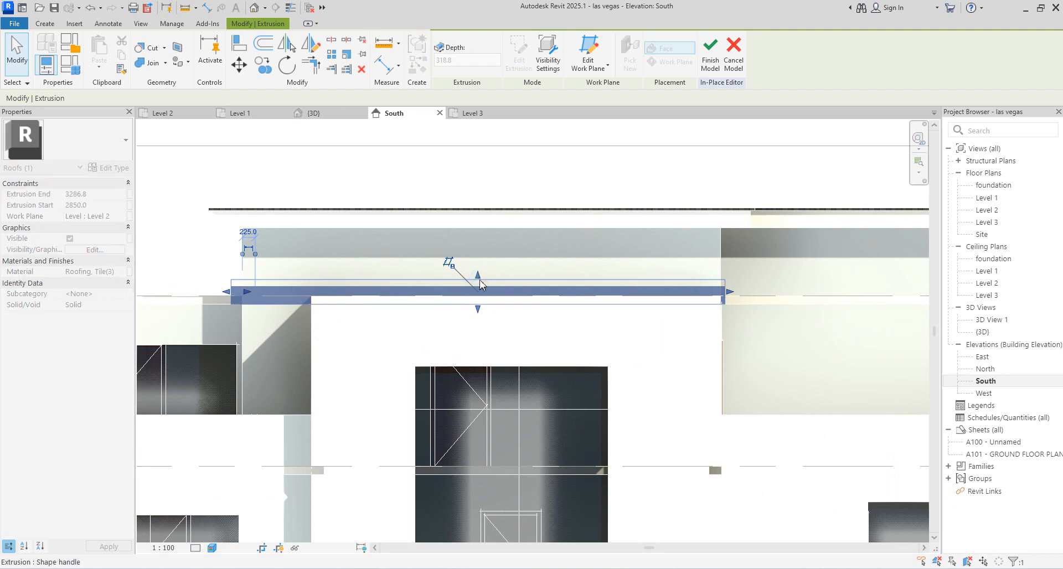
{"action": "left_click_drag", "start_coordinate": [479, 316], "coordinate": [482, 313]}
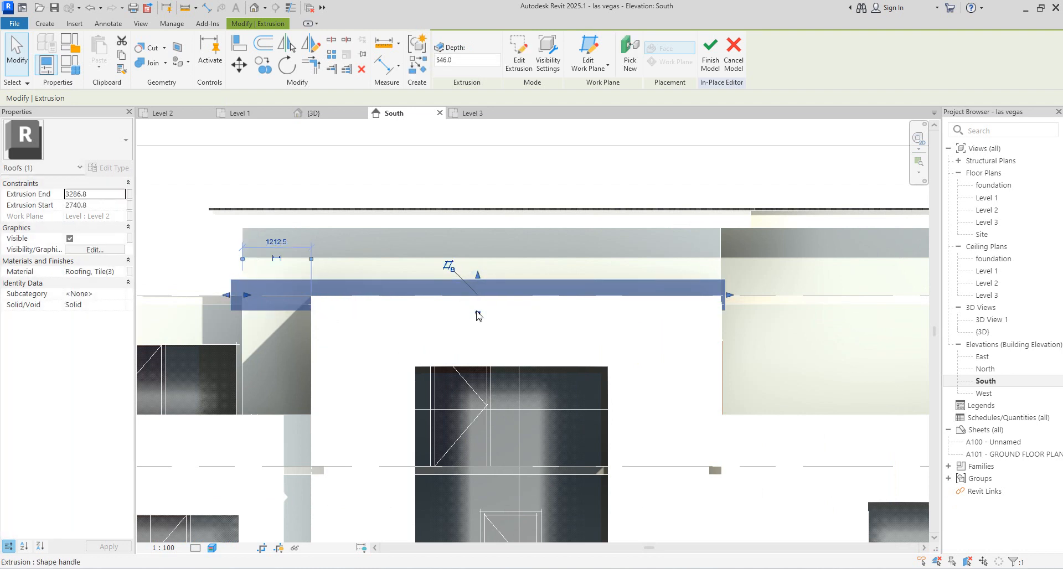
{"action": "scroll", "coordinate": [613, 310], "scroll_direction": "down", "scroll_amount": 2}
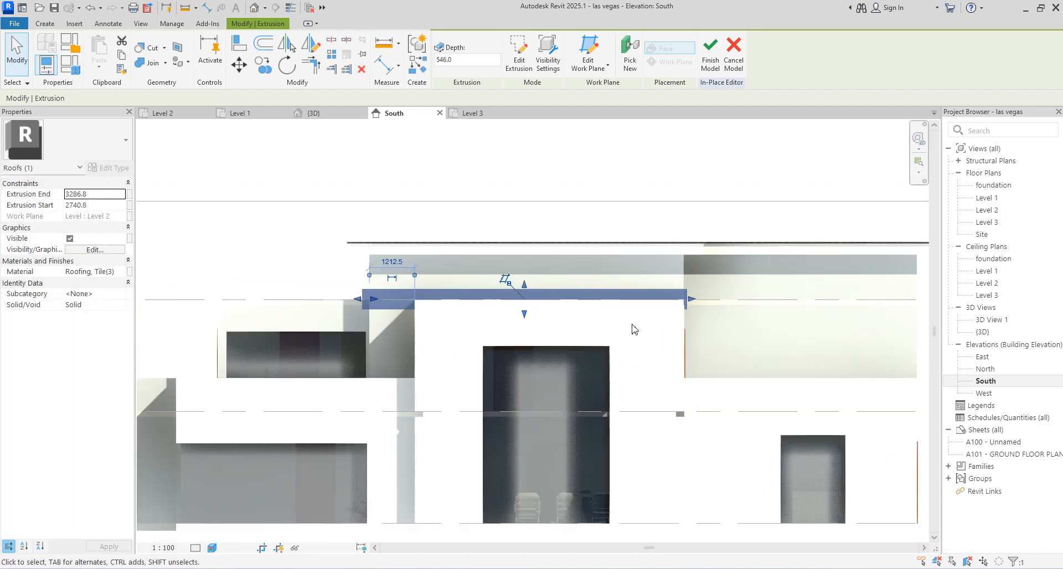
{"action": "double_click", "coordinate": [984, 332]}
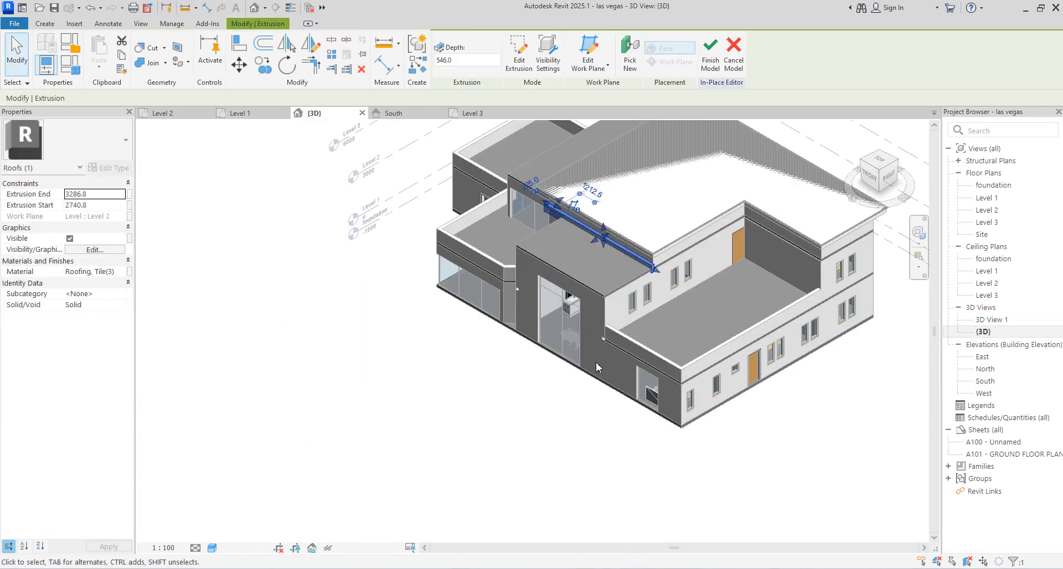
Step: Examine the stretched roof band and how it sits against the wall and main roof edge in 3D
{"action": "scroll", "coordinate": [587, 299], "scroll_direction": "down", "scroll_amount": 2}
{"action": "scroll", "coordinate": [583, 287], "scroll_direction": "up", "scroll_amount": 4}
{"action": "left_click", "coordinate": [715, 338]}
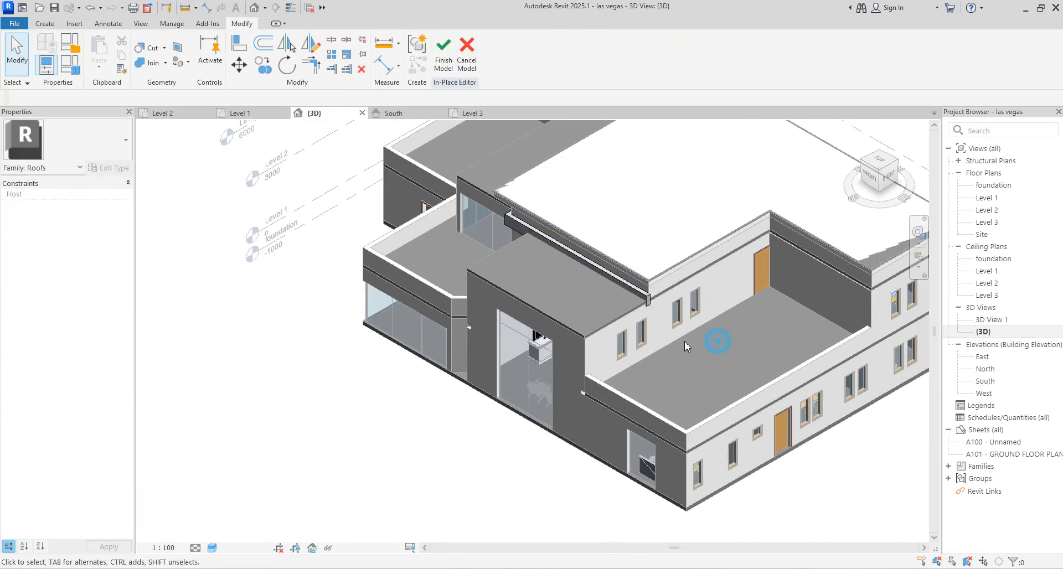
{"action": "scroll", "coordinate": [607, 284], "scroll_direction": "down", "scroll_amount": 2}
{"action": "scroll", "coordinate": [608, 284], "scroll_direction": "up", "scroll_amount": 2}
{"action": "scroll", "coordinate": [605, 284], "scroll_direction": "up", "scroll_amount": 2}
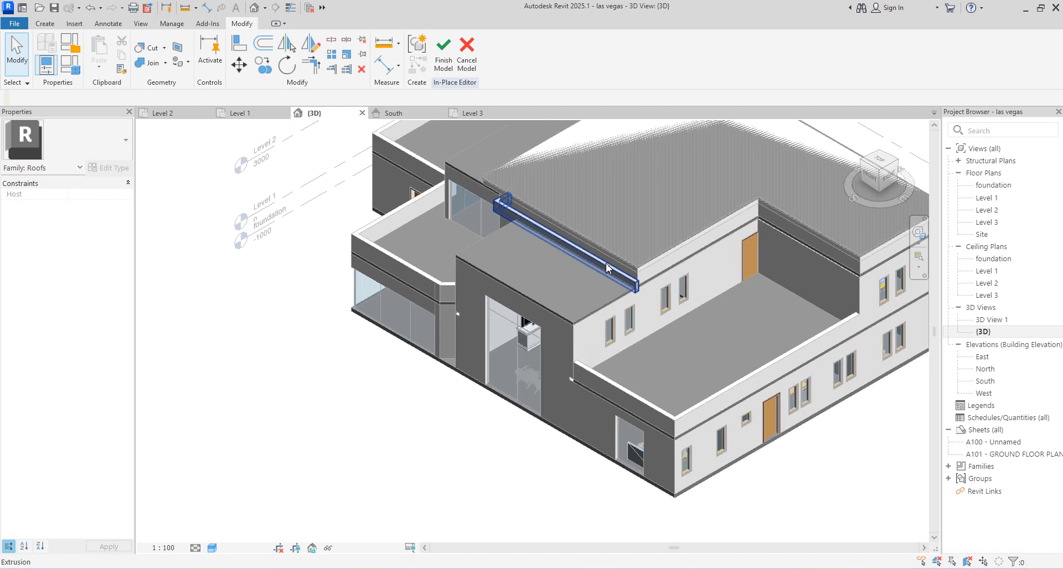
{"action": "left_click", "coordinate": [609, 275]}
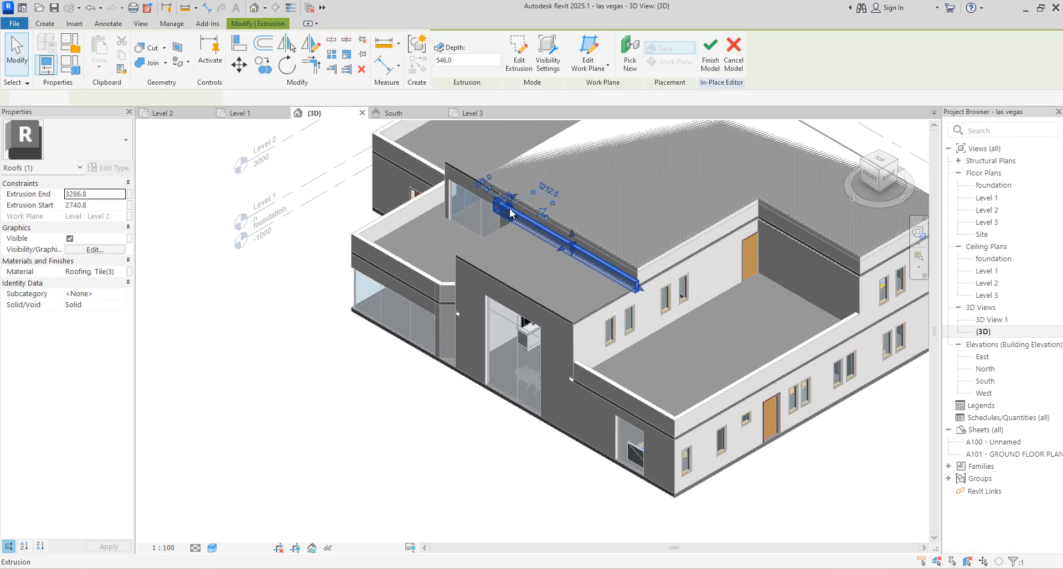
{"action": "scroll", "coordinate": [504, 202], "scroll_direction": "up", "scroll_amount": 2}
{"action": "scroll", "coordinate": [501, 206], "scroll_direction": "up", "scroll_amount": 1}
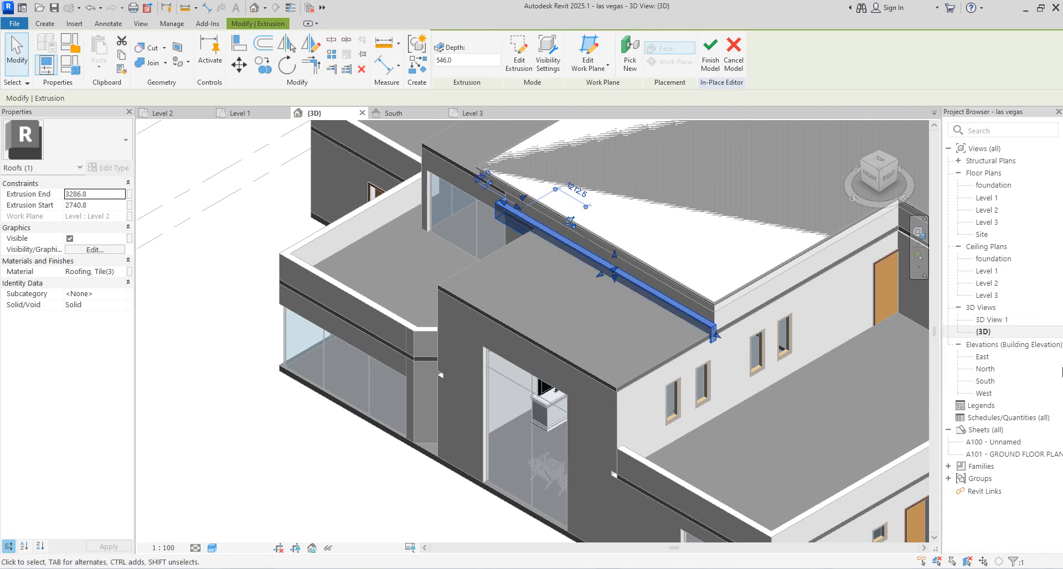
Step: In the South elevation, raise the roof band's top to about 3907 mm and its bottom to about 3520 mm
{"action": "double_click", "coordinate": [985, 381]}
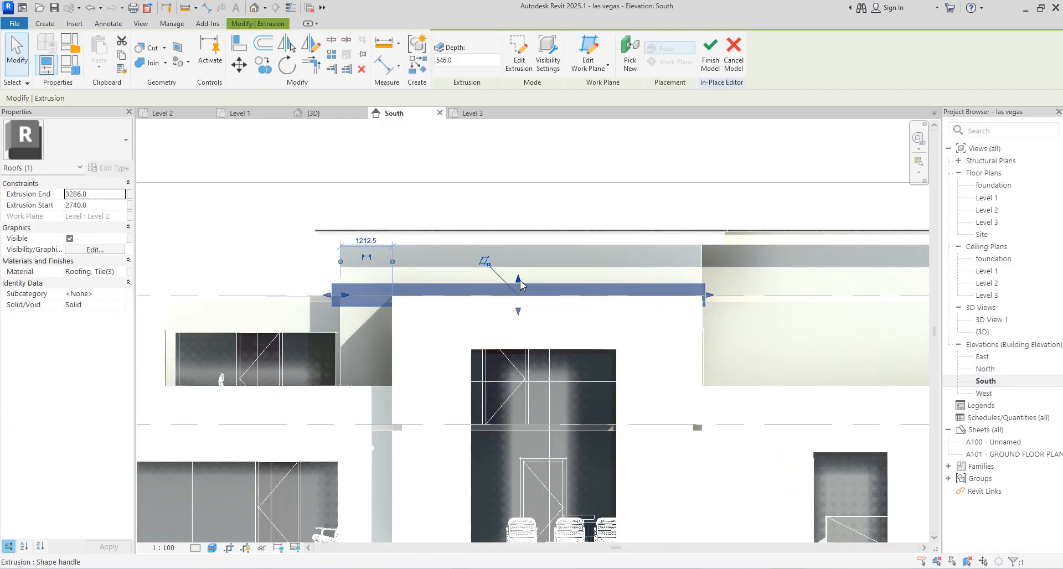
{"action": "left_click_drag", "start_coordinate": [514, 257], "coordinate": [516, 262]}
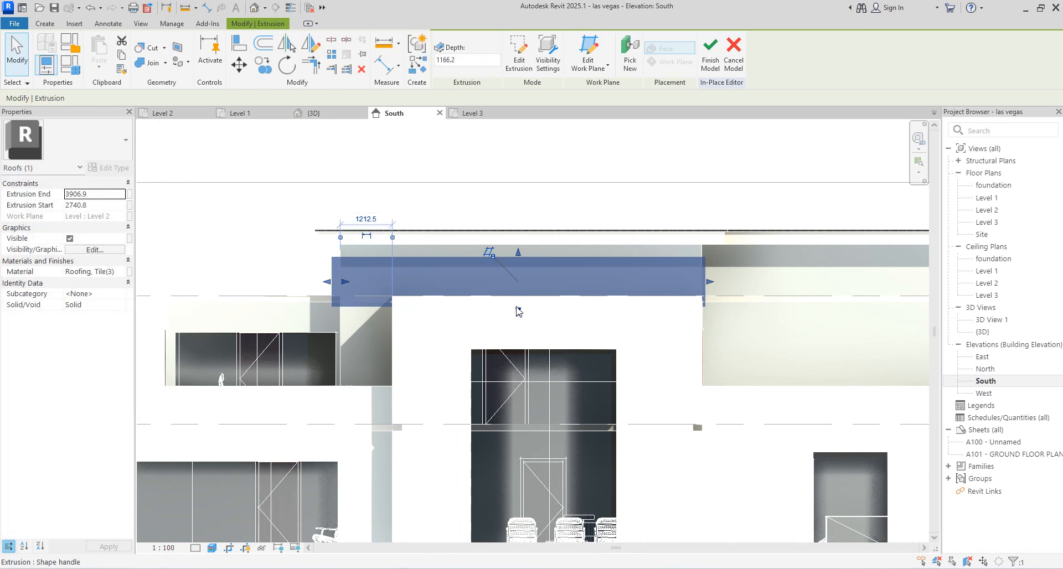
{"action": "left_click_drag", "start_coordinate": [519, 309], "coordinate": [519, 278]}
{"action": "left_click", "coordinate": [588, 220]}
{"action": "scroll", "coordinate": [592, 212], "scroll_direction": "down", "scroll_amount": 3}
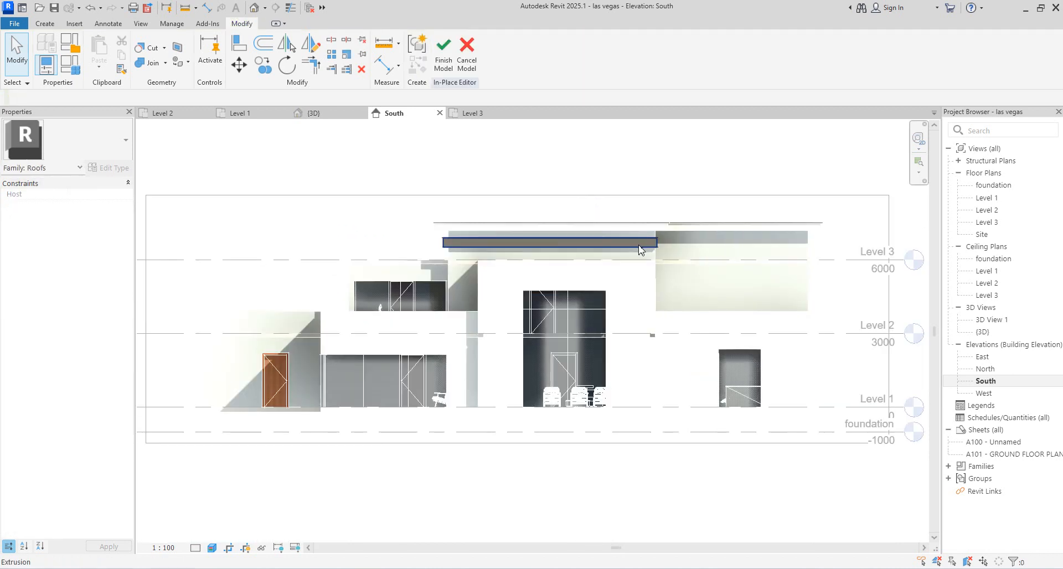
Step: Review the graphics settings of the roof band's Roofing, Tile(3) material
{"action": "left_click", "coordinate": [639, 250]}
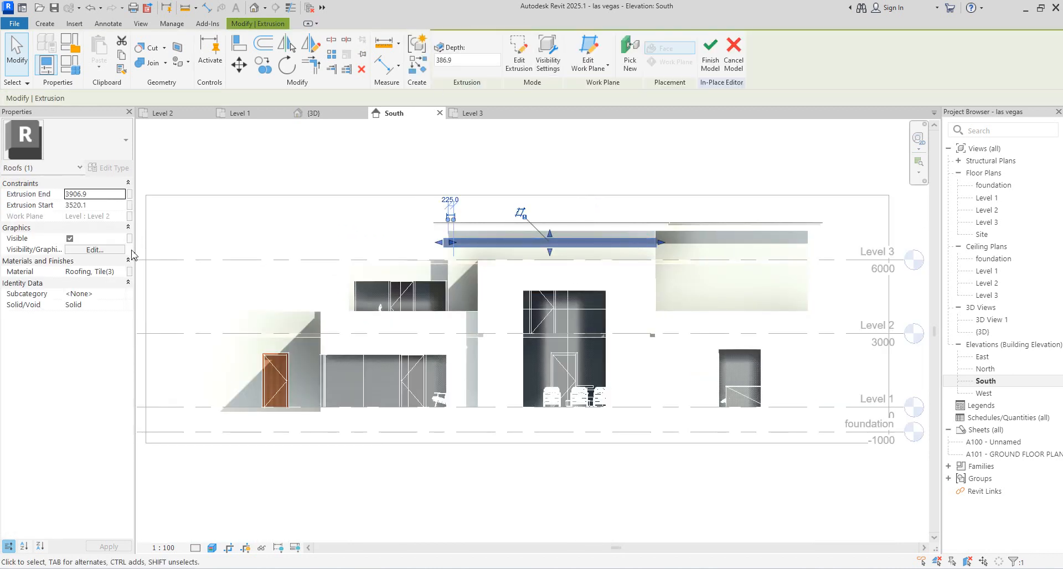
{"action": "left_click", "coordinate": [94, 272]}
{"action": "left_click", "coordinate": [122, 271]}
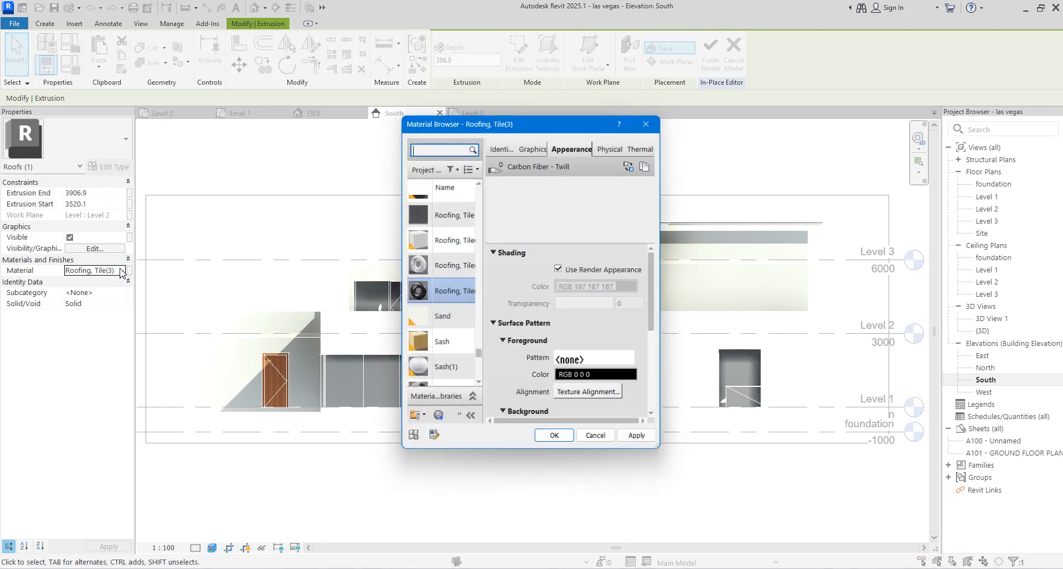
{"action": "left_click", "coordinate": [534, 147]}
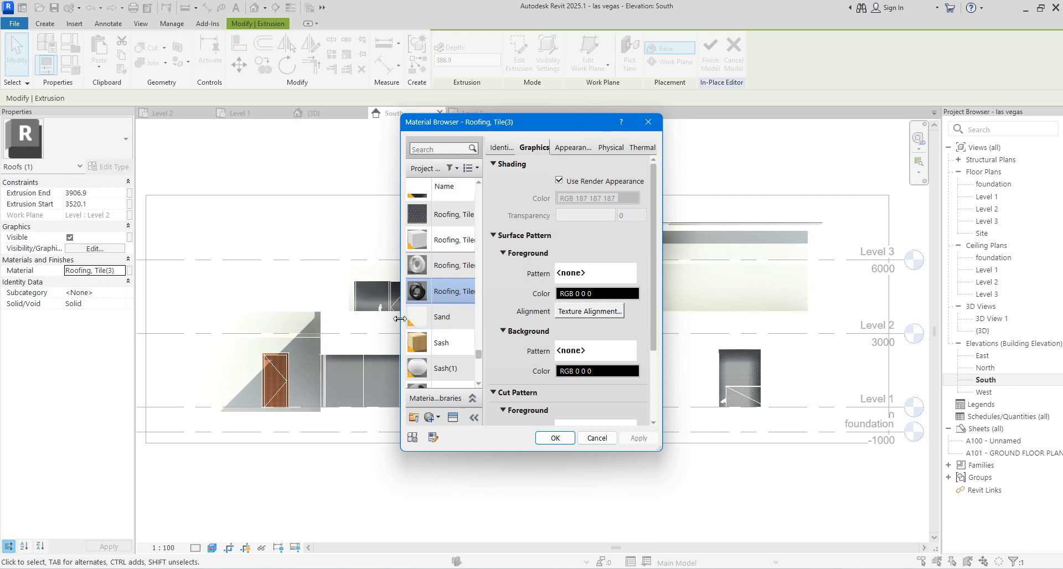
{"action": "left_click_drag", "start_coordinate": [400, 319], "coordinate": [284, 330]}
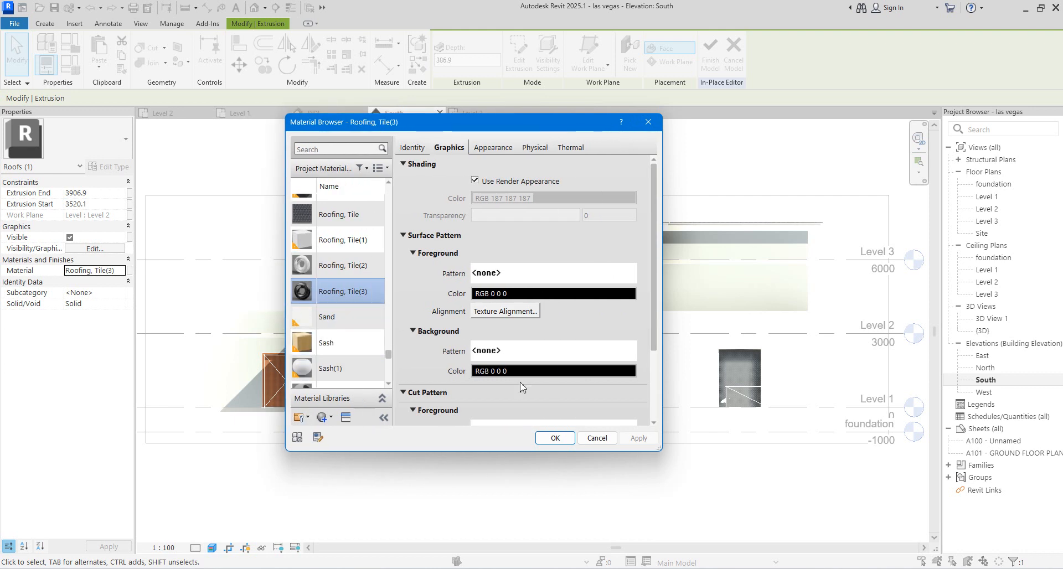
{"action": "scroll", "coordinate": [526, 344], "scroll_direction": "down", "scroll_amount": 4}
{"action": "scroll", "coordinate": [528, 332], "scroll_direction": "up", "scroll_amount": 4}
Step: Check the material's Carbon Fiber - Twill appearance and its highlight image's texture settings, keeping the material as it is
{"action": "left_click", "coordinate": [498, 147]}
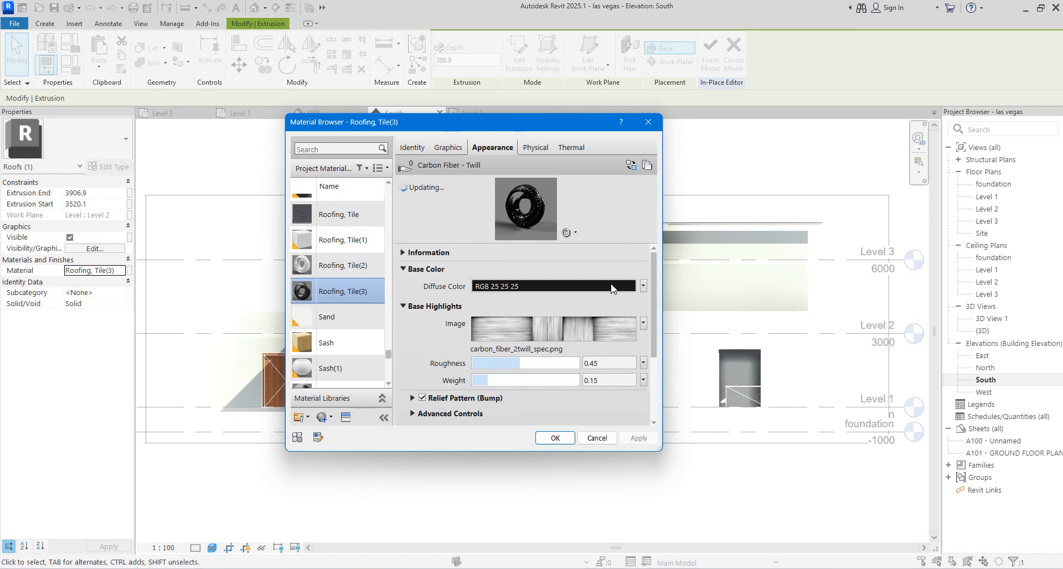
{"action": "left_click", "coordinate": [643, 325]}
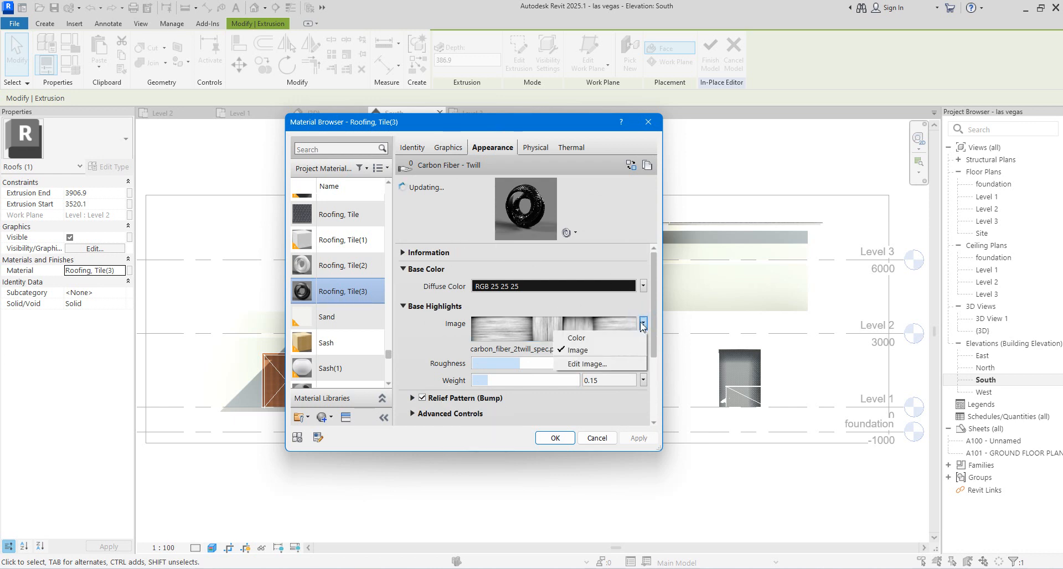
{"action": "left_click", "coordinate": [606, 365]}
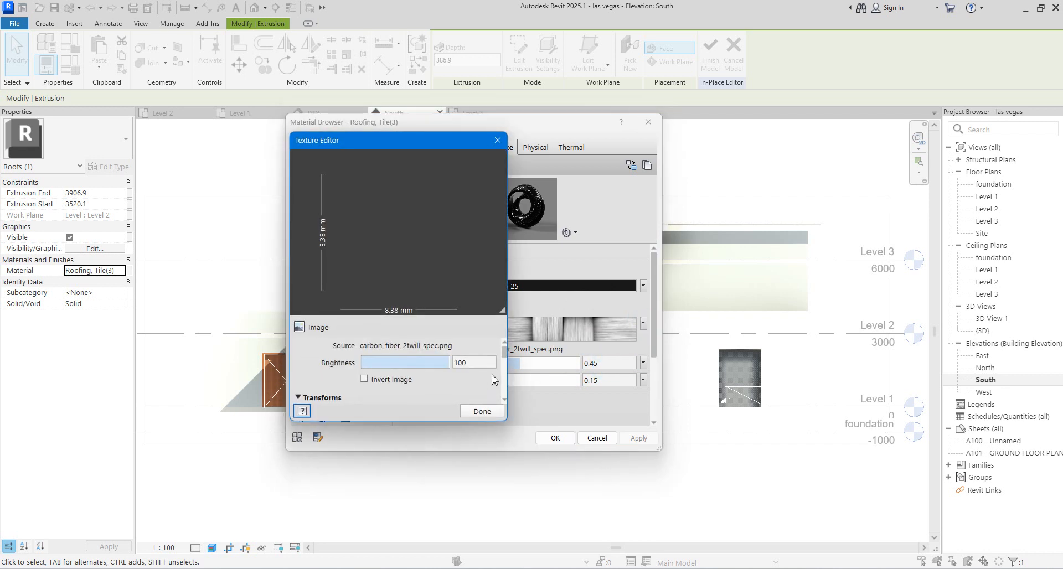
{"action": "left_click_drag", "start_coordinate": [503, 353], "coordinate": [500, 331]}
{"action": "left_click", "coordinate": [498, 140]}
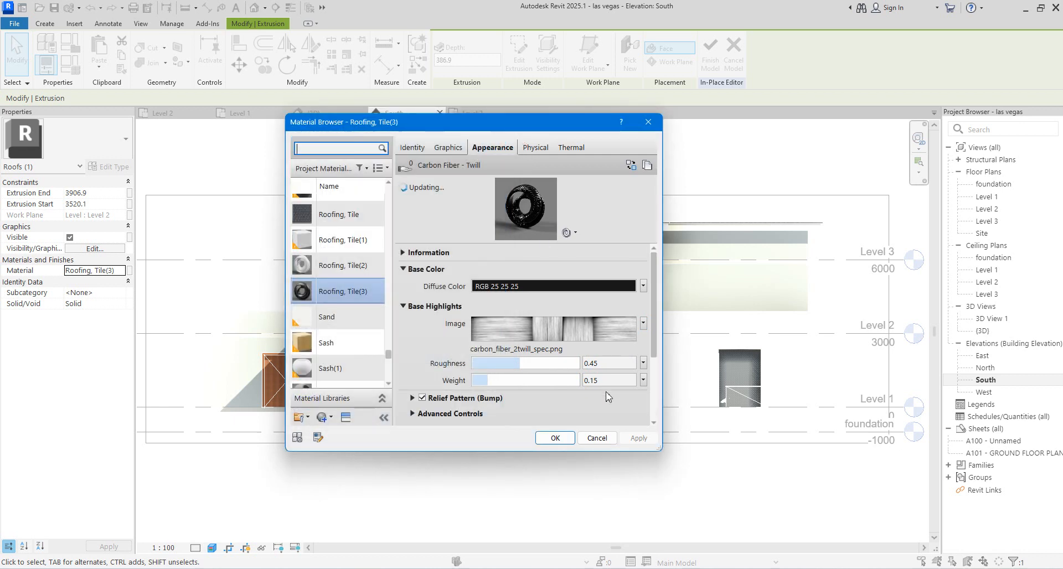
{"action": "left_click", "coordinate": [549, 439]}
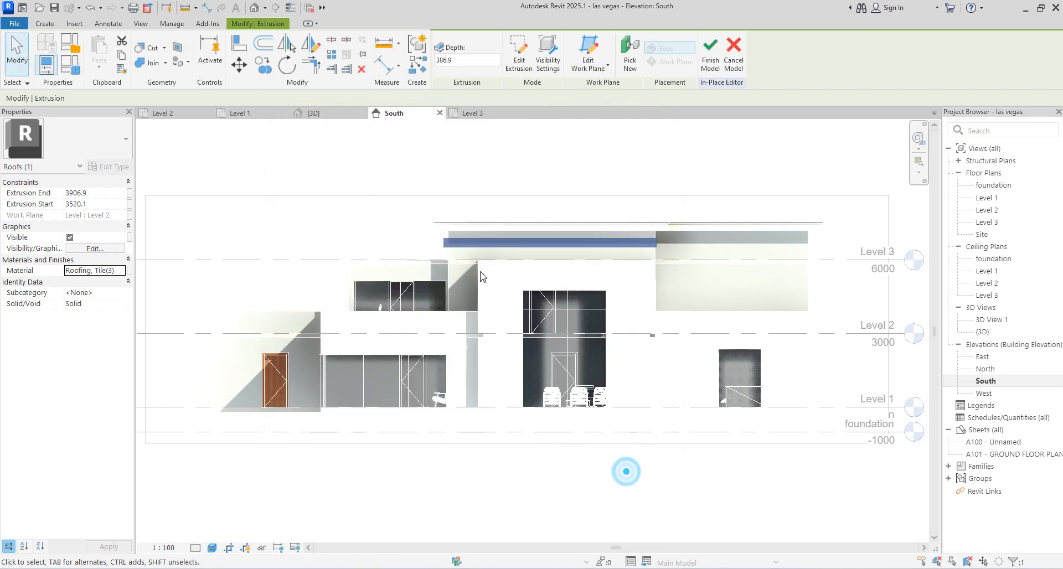
Step: In the default 3D view, turned to the front-left corner, stretch the roof band's short return along the side wall to its far corner
{"action": "left_click", "coordinate": [378, 224]}
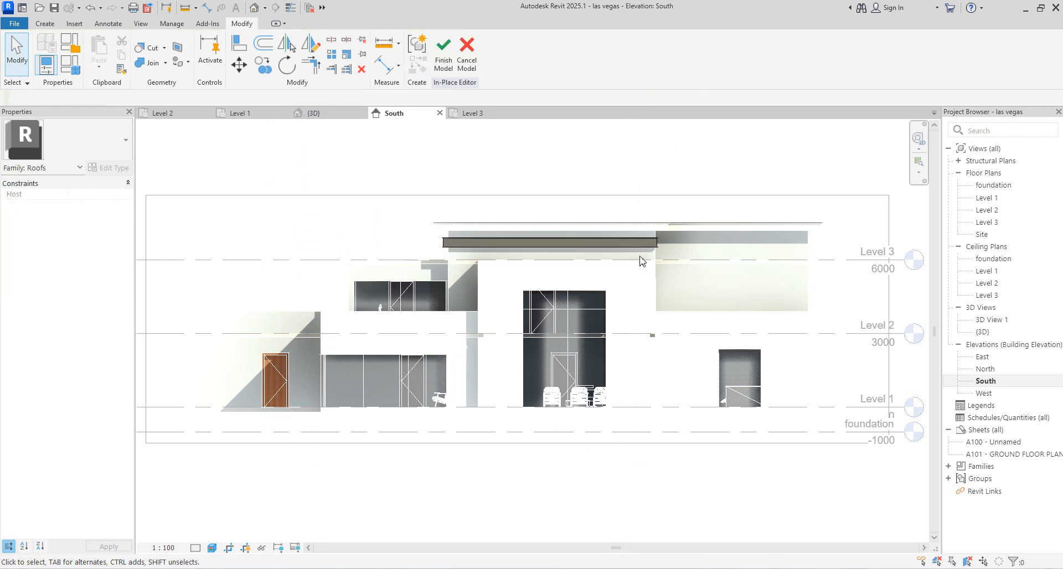
{"action": "double_click", "coordinate": [984, 332]}
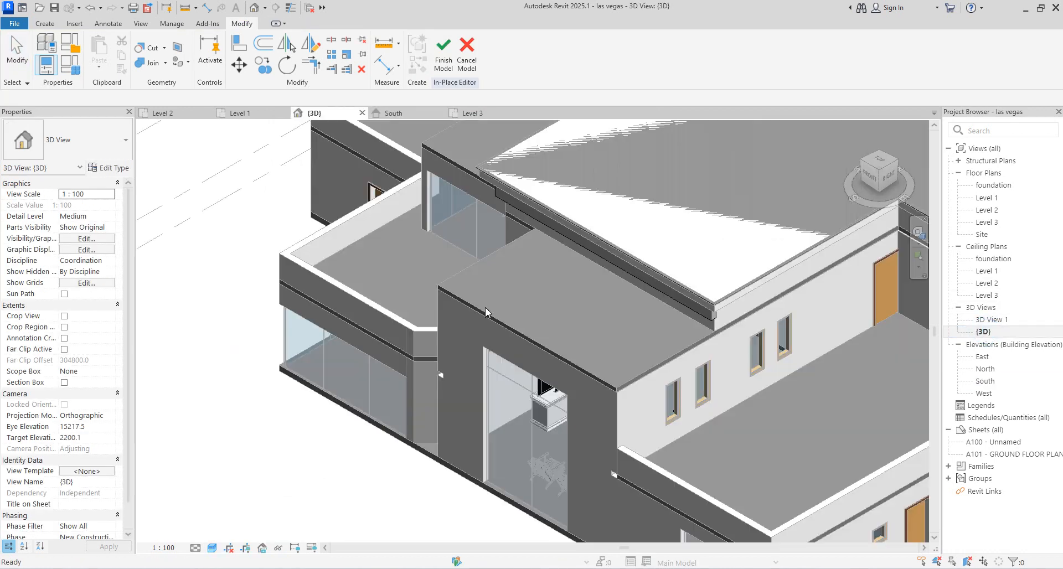
{"action": "left_click", "coordinate": [864, 164]}
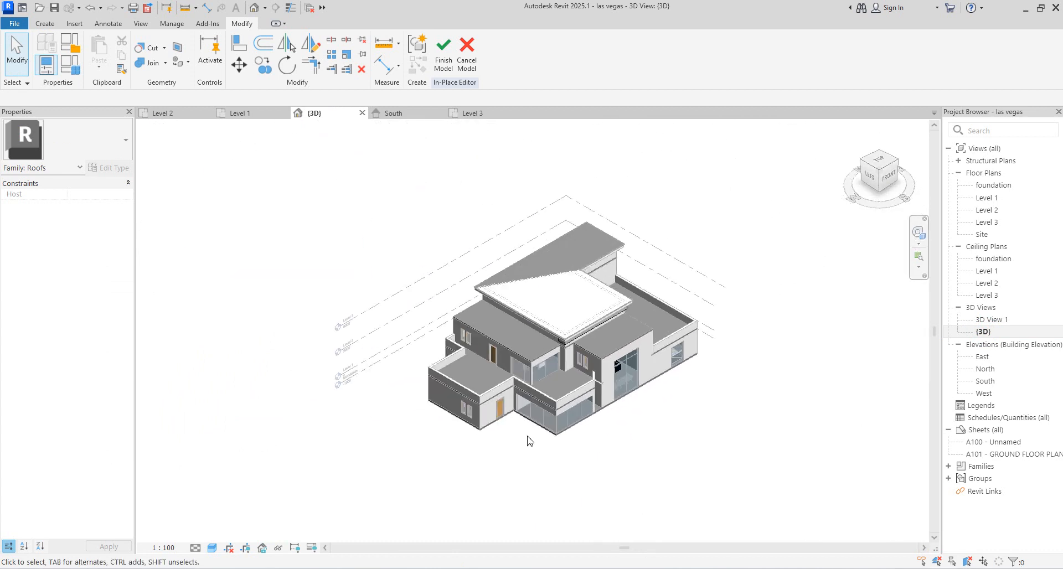
{"action": "scroll", "coordinate": [554, 375], "scroll_direction": "up", "scroll_amount": 8}
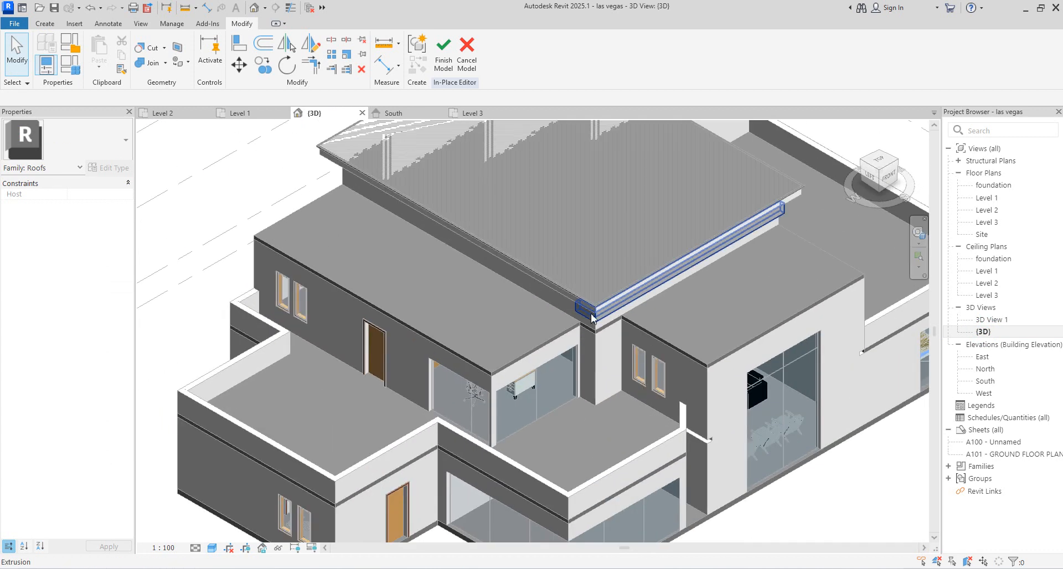
{"action": "left_click", "coordinate": [592, 317]}
{"action": "scroll", "coordinate": [581, 307], "scroll_direction": "up", "scroll_amount": 2}
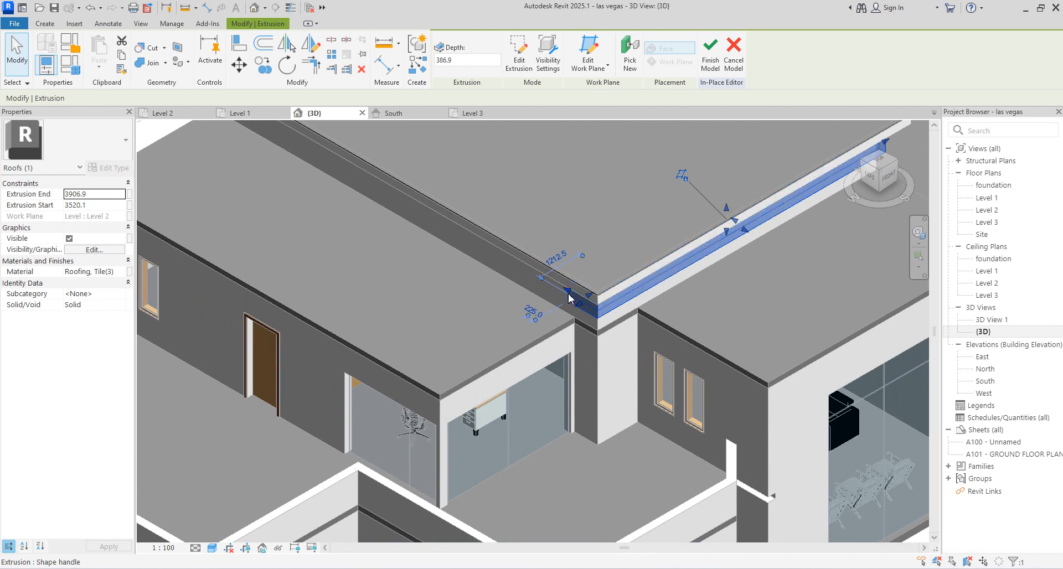
{"action": "scroll", "coordinate": [409, 324], "scroll_direction": "down", "scroll_amount": 3}
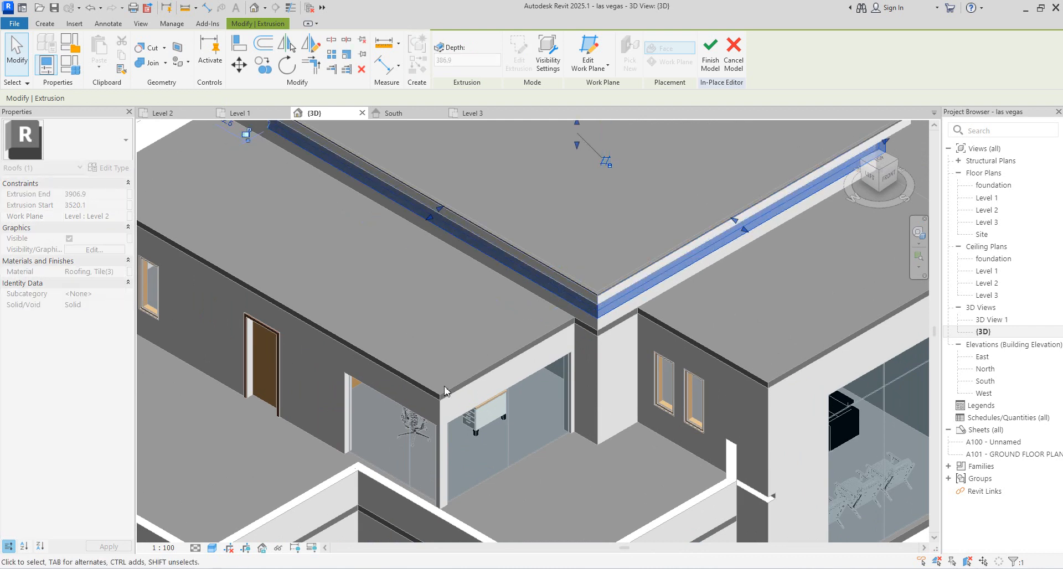
{"action": "scroll", "coordinate": [362, 227], "scroll_direction": "up", "scroll_amount": 4}
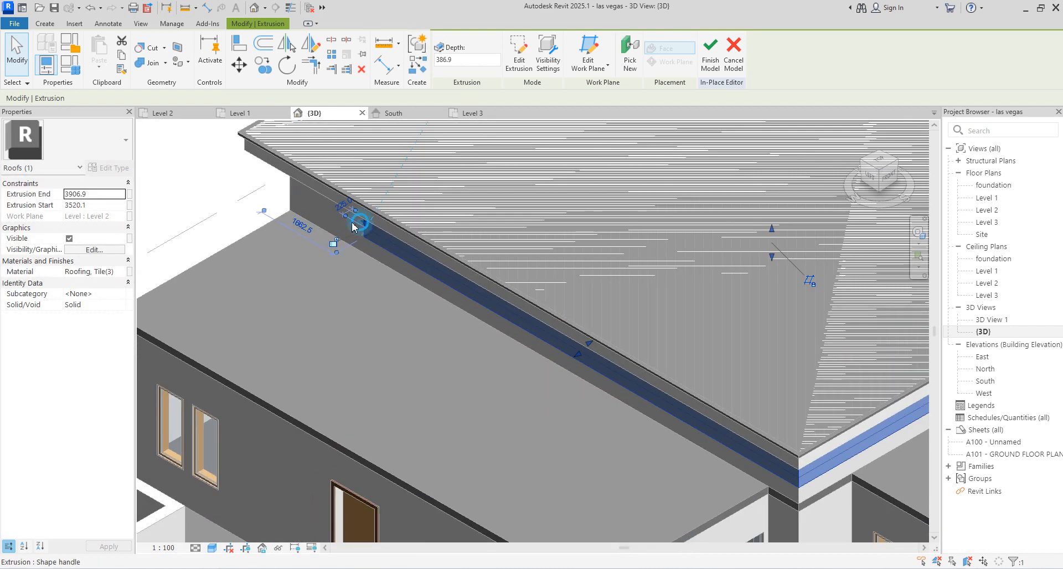
{"action": "left_click_drag", "start_coordinate": [314, 198], "coordinate": [335, 213]}
{"action": "left_click_drag", "start_coordinate": [299, 186], "coordinate": [291, 179]}
{"action": "scroll", "coordinate": [387, 240], "scroll_direction": "down", "scroll_amount": 3}
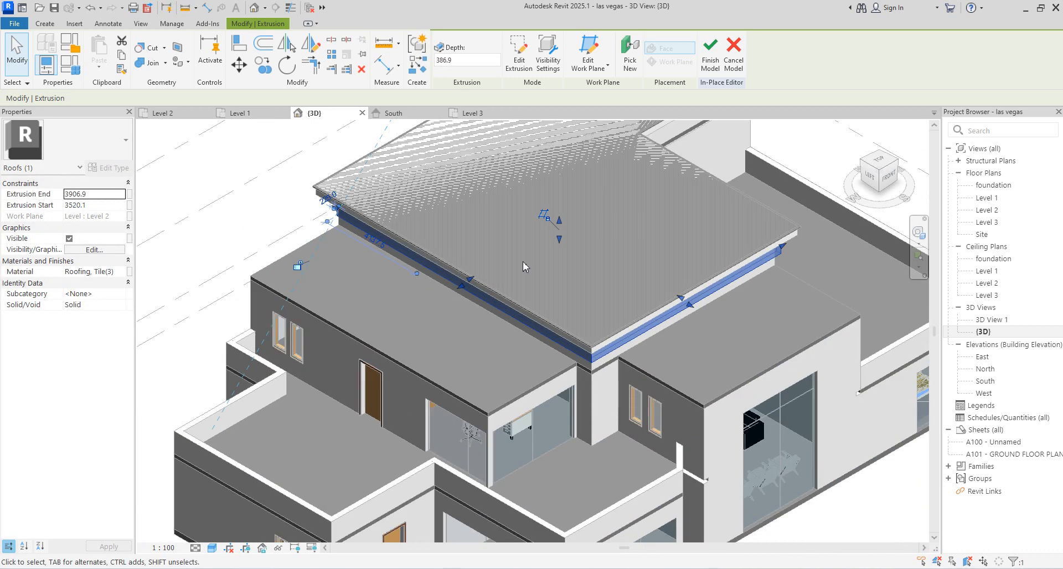
{"action": "left_click", "coordinate": [252, 222]}
Step: In the Level 3 plan, copy the L-shaped roof band from its inner corner to the front-left wall corner of the void block
{"action": "scroll", "coordinate": [585, 275], "scroll_direction": "down", "scroll_amount": 3}
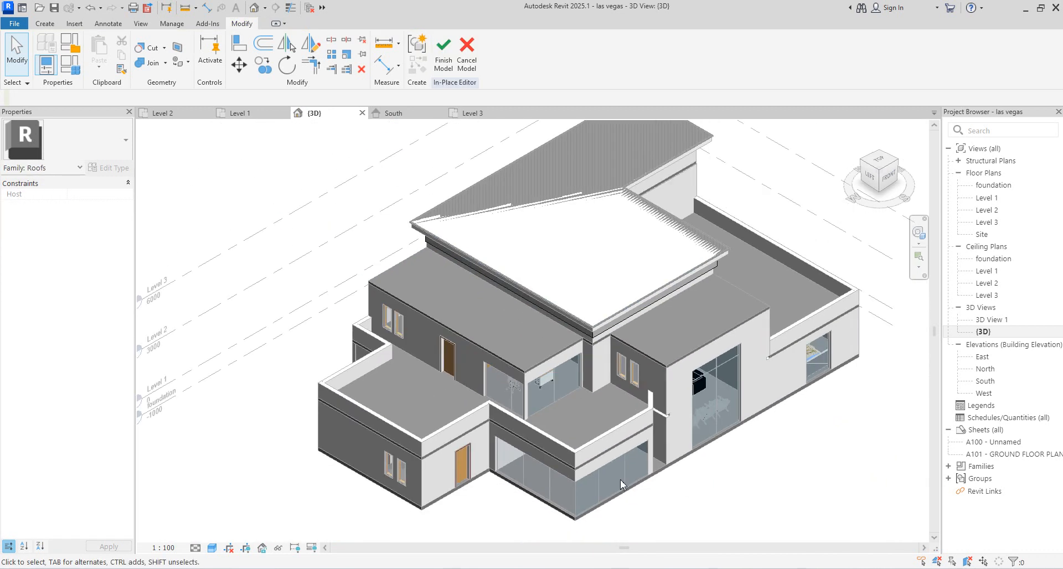
{"action": "scroll", "coordinate": [622, 485], "scroll_direction": "up", "scroll_amount": 2}
{"action": "scroll", "coordinate": [751, 409], "scroll_direction": "up", "scroll_amount": 2}
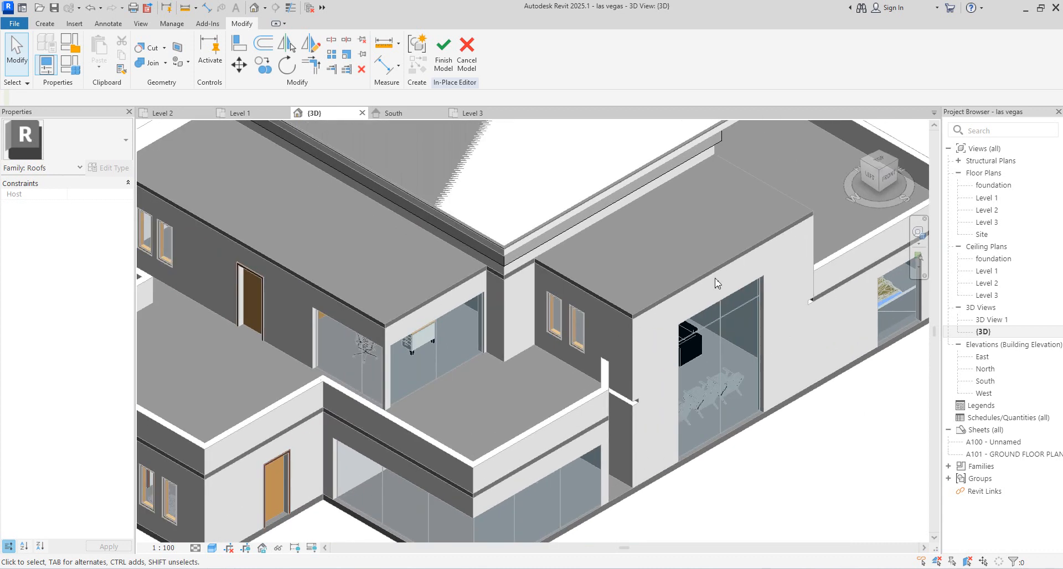
{"action": "left_click", "coordinate": [534, 244]}
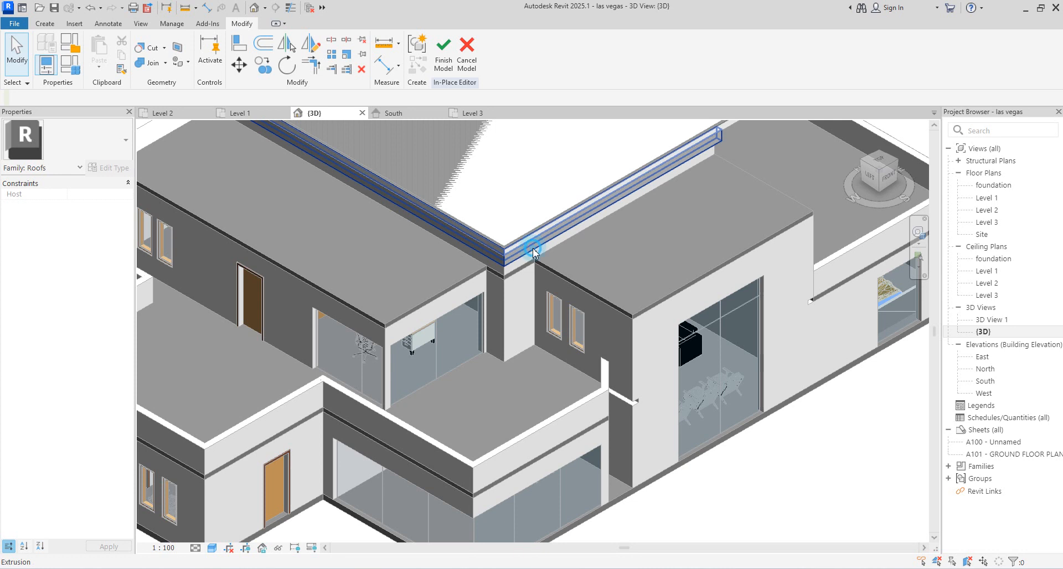
{"action": "double_click", "coordinate": [987, 209]}
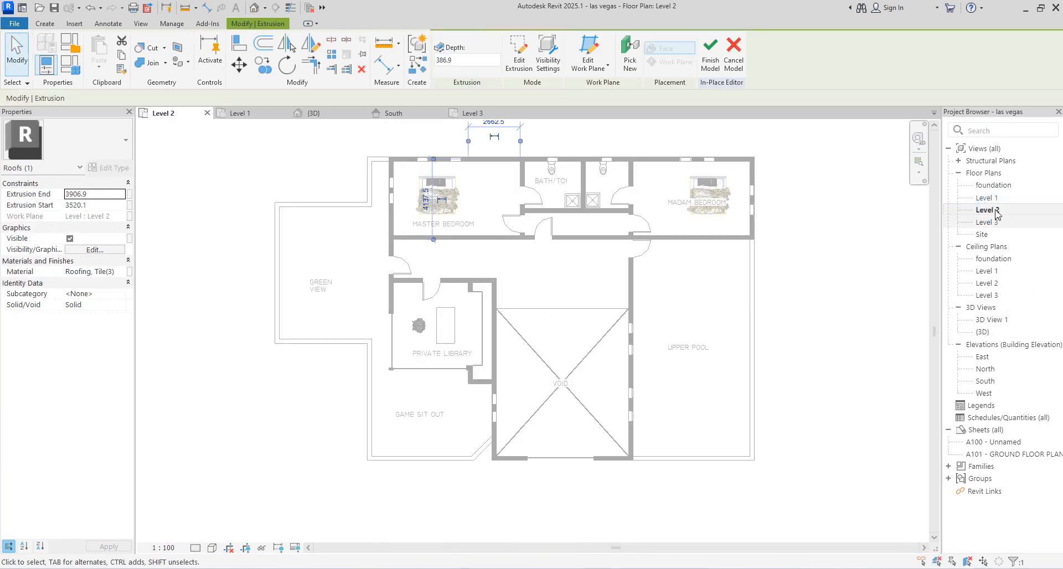
{"action": "double_click", "coordinate": [994, 223]}
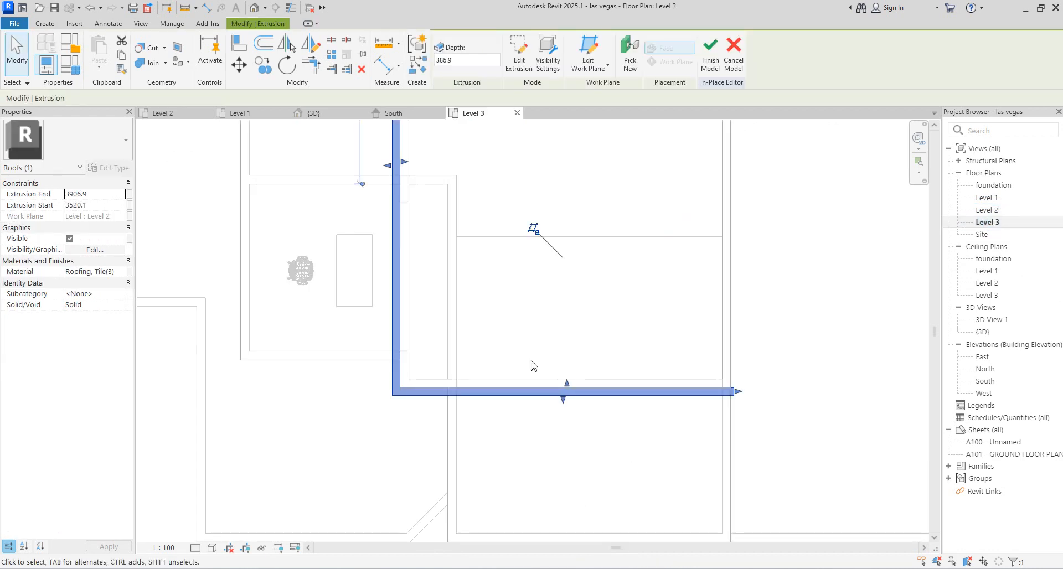
{"action": "left_click", "coordinate": [239, 66]}
{"action": "left_click", "coordinate": [263, 65]}
{"action": "scroll", "coordinate": [470, 370], "scroll_direction": "up", "scroll_amount": 1}
{"action": "left_click", "coordinate": [469, 369]}
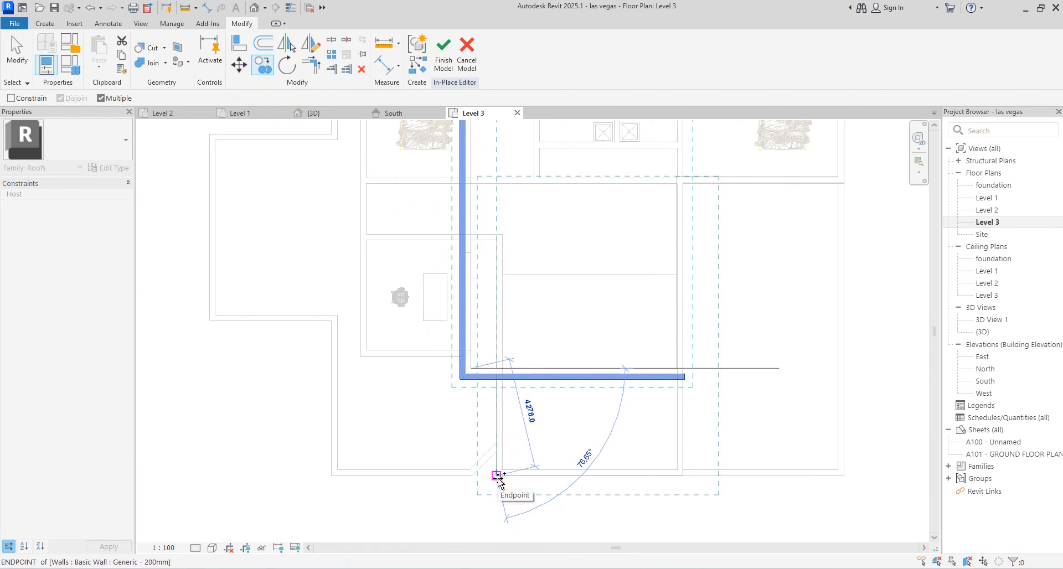
{"action": "left_click", "coordinate": [497, 477]}
{"action": "scroll", "coordinate": [554, 492], "scroll_direction": "up", "scroll_amount": 2}
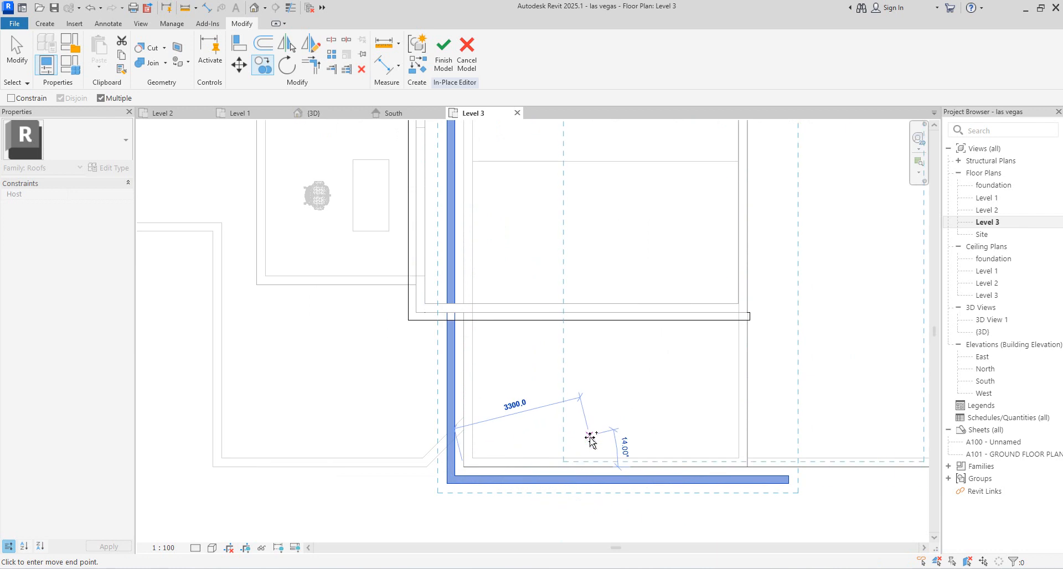
{"action": "key", "text": "Escape"}
Step: Move the copied band's inner corner onto the front wall corner and shorten its front run to just past the opposite wall
{"action": "key", "text": "m"}
{"action": "key", "text": "v"}
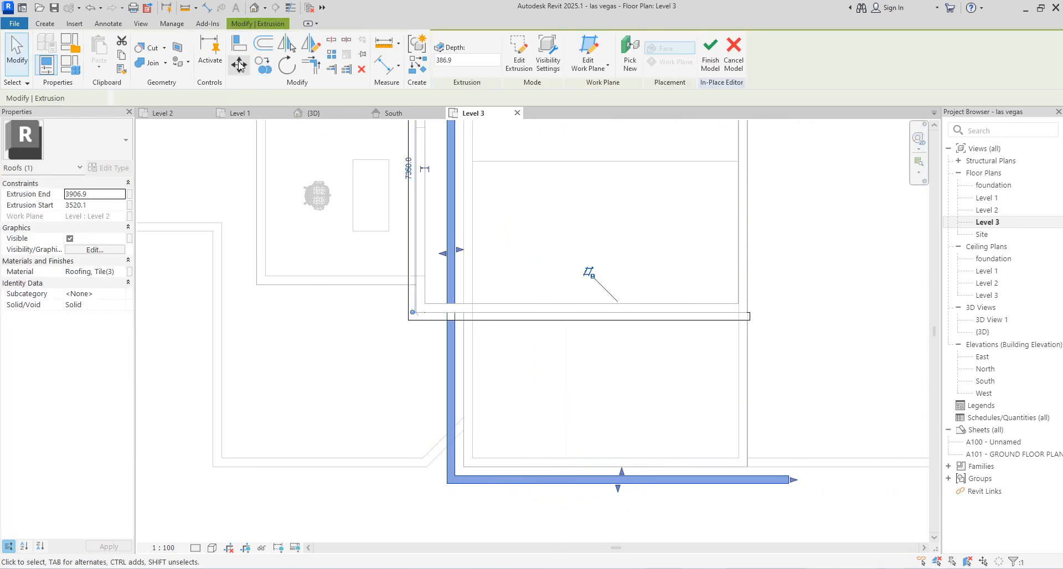
{"action": "left_click", "coordinate": [455, 476]}
{"action": "left_click", "coordinate": [464, 471]}
{"action": "scroll", "coordinate": [601, 399], "scroll_direction": "down", "scroll_amount": 2}
{"action": "scroll", "coordinate": [688, 404], "scroll_direction": "up", "scroll_amount": 2}
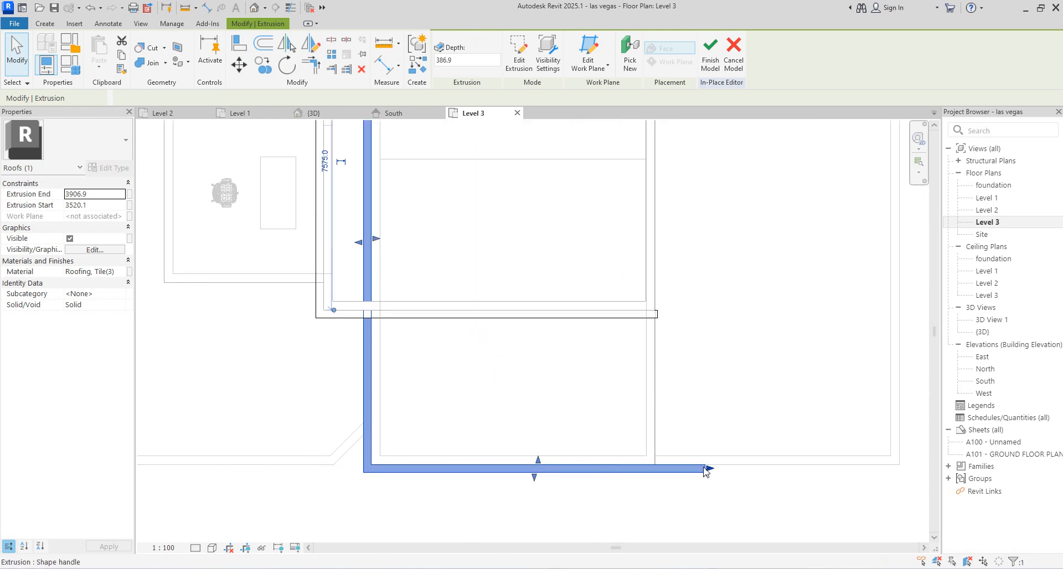
{"action": "left_click_drag", "start_coordinate": [707, 469], "coordinate": [668, 469]}
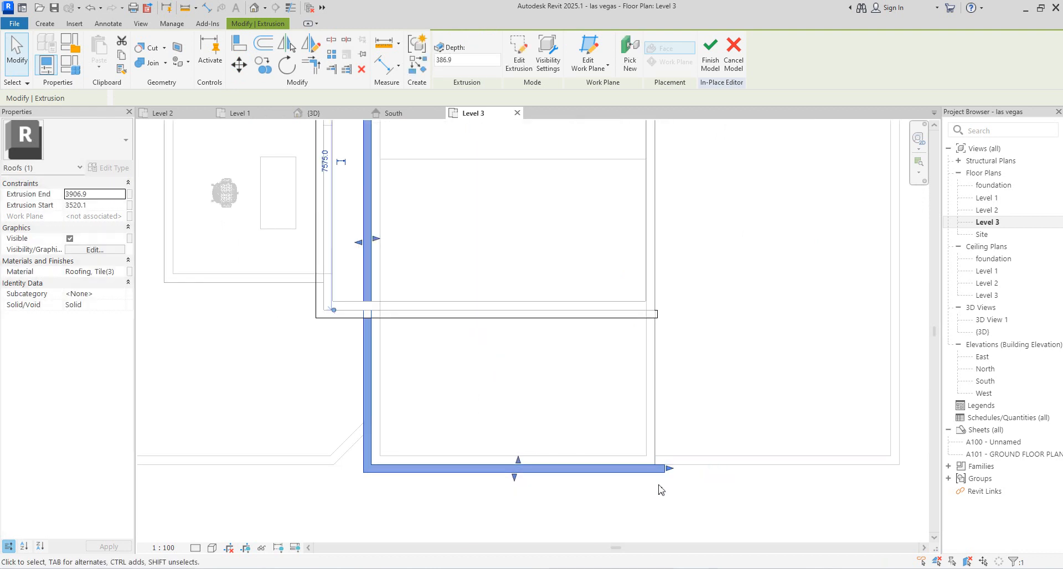
{"action": "scroll", "coordinate": [657, 491], "scroll_direction": "down", "scroll_amount": 1}
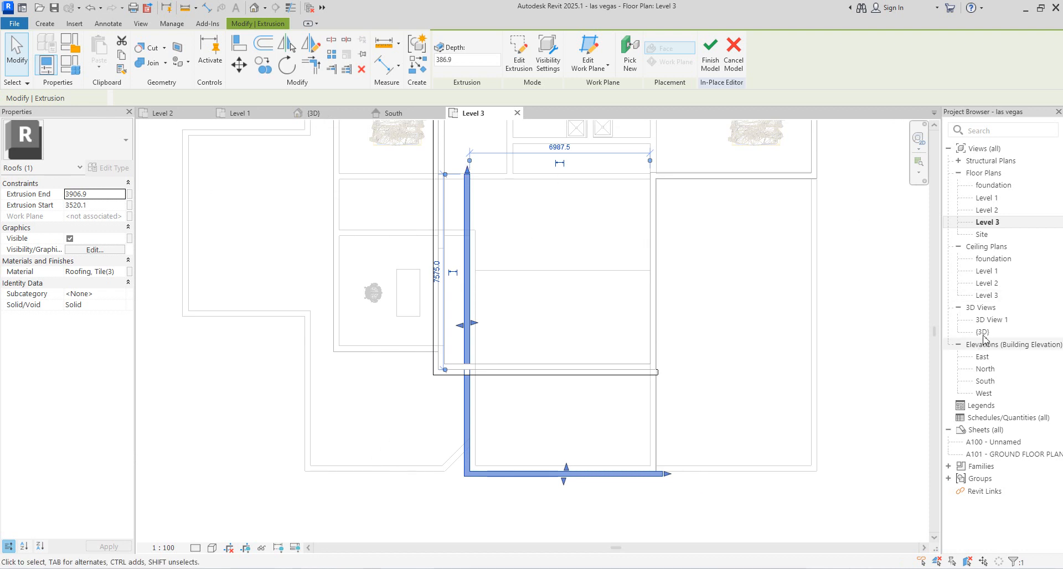
Step: Shorten the copied band's side run to just in front of the main roof band and check it in the default 3D view
{"action": "left_click_drag", "start_coordinate": [465, 256], "coordinate": [467, 382]}
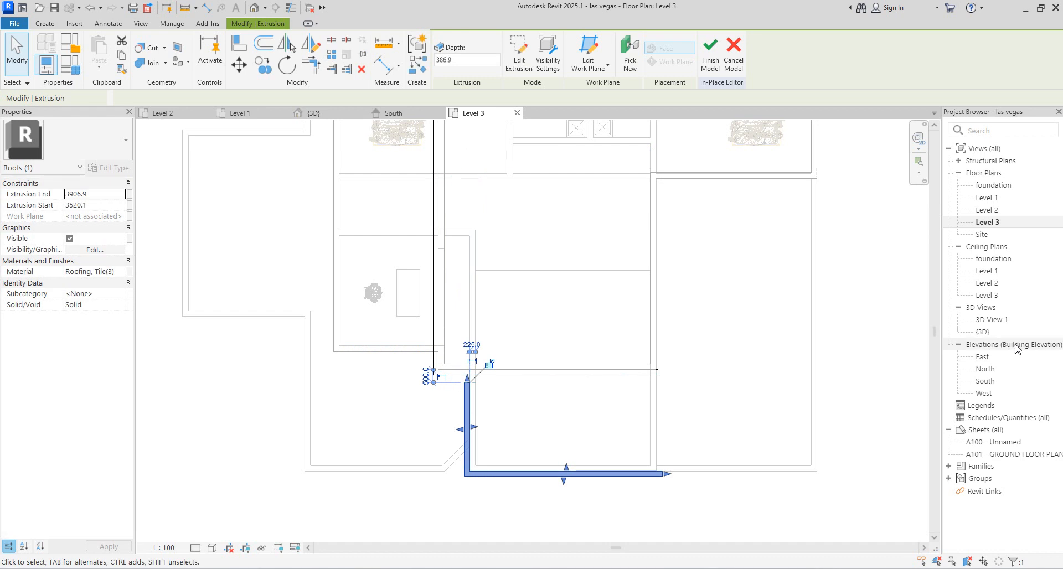
{"action": "double_click", "coordinate": [981, 332]}
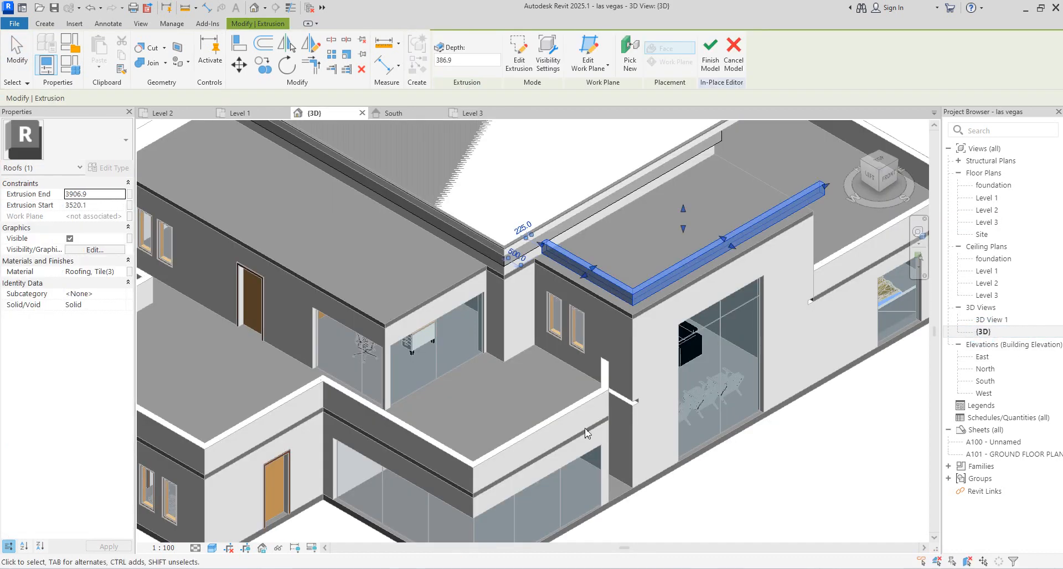
{"action": "scroll", "coordinate": [621, 414], "scroll_direction": "down", "scroll_amount": 1}
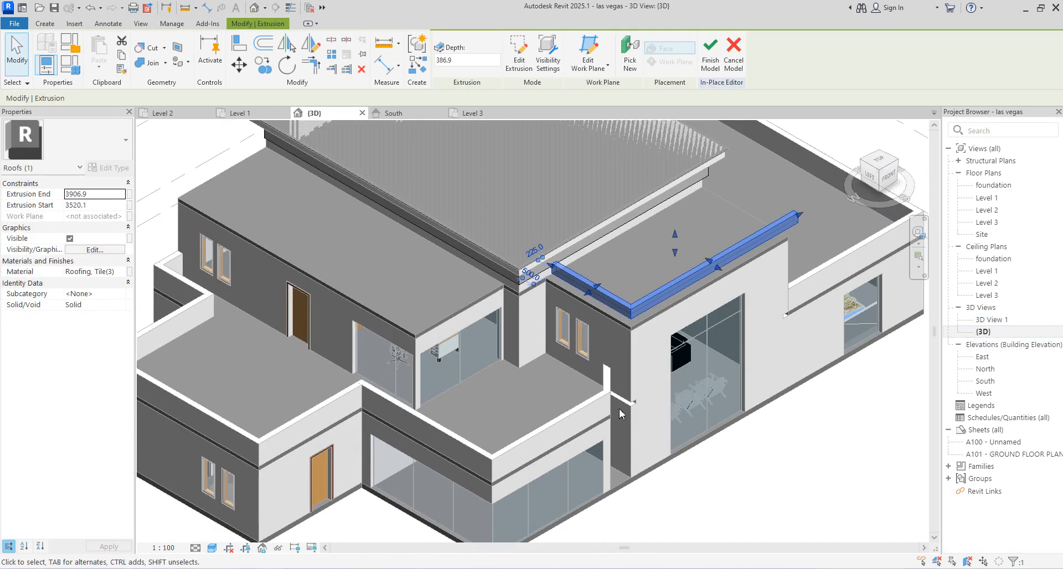
{"action": "scroll", "coordinate": [621, 414], "scroll_direction": "down", "scroll_amount": 1}
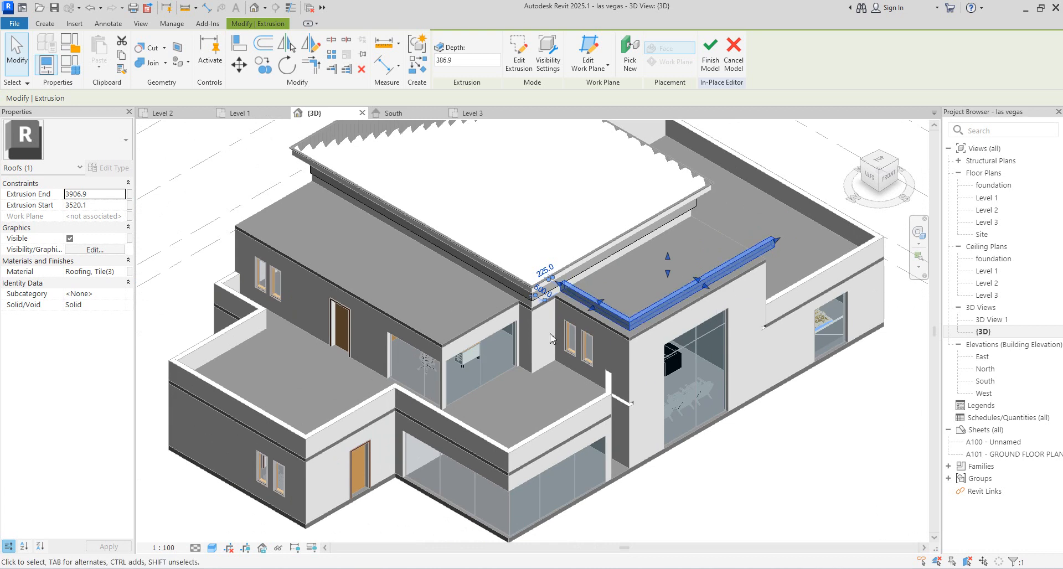
Step: In the South elevation, move the copied band down to the Level 3 line and nudge it slightly upward
{"action": "left_click", "coordinate": [985, 382]}
{"action": "double_click", "coordinate": [985, 381]}
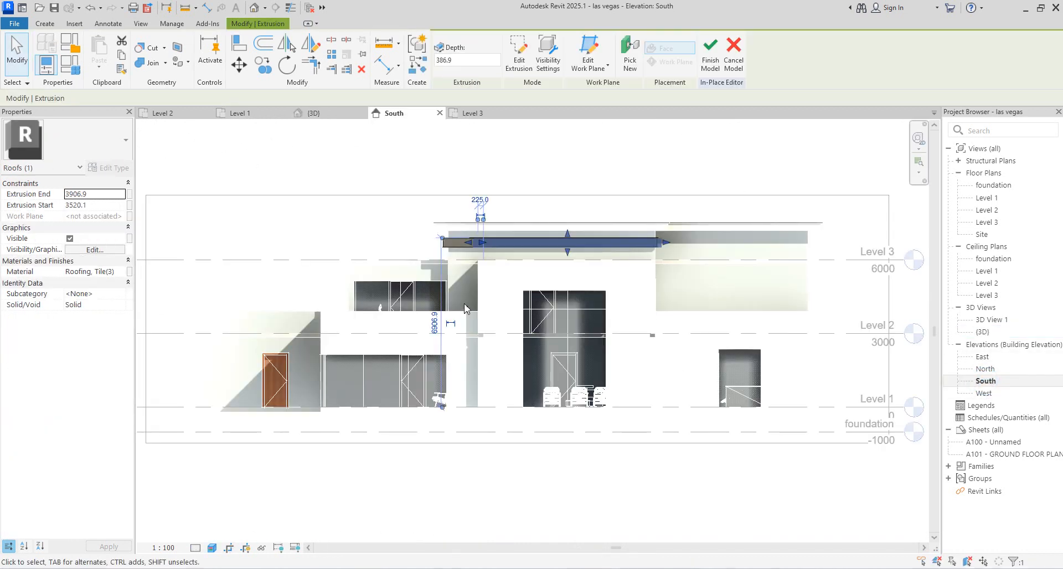
{"action": "left_click", "coordinate": [239, 65]}
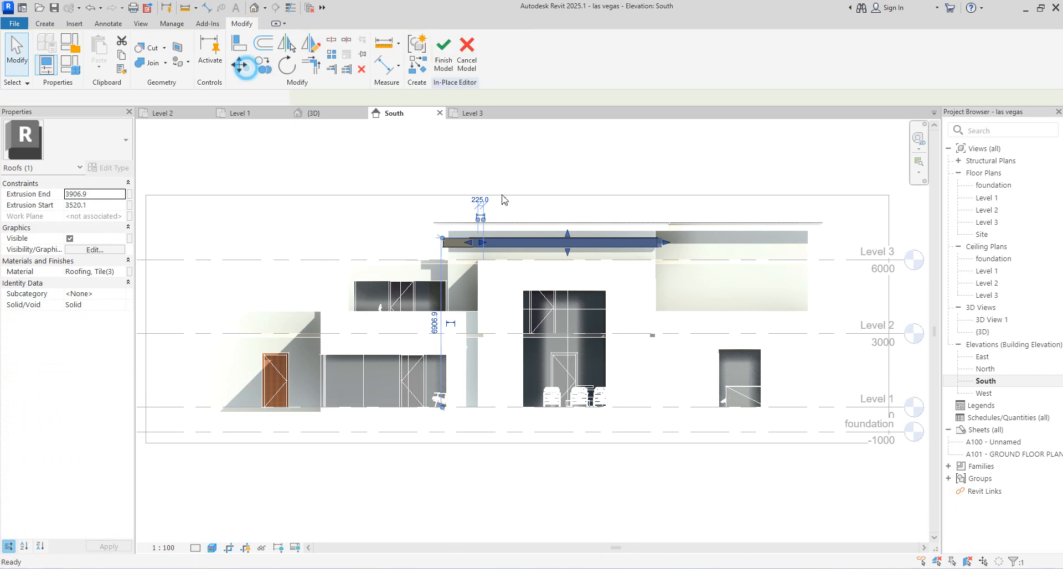
{"action": "left_click", "coordinate": [475, 239]}
{"action": "left_click", "coordinate": [476, 260]}
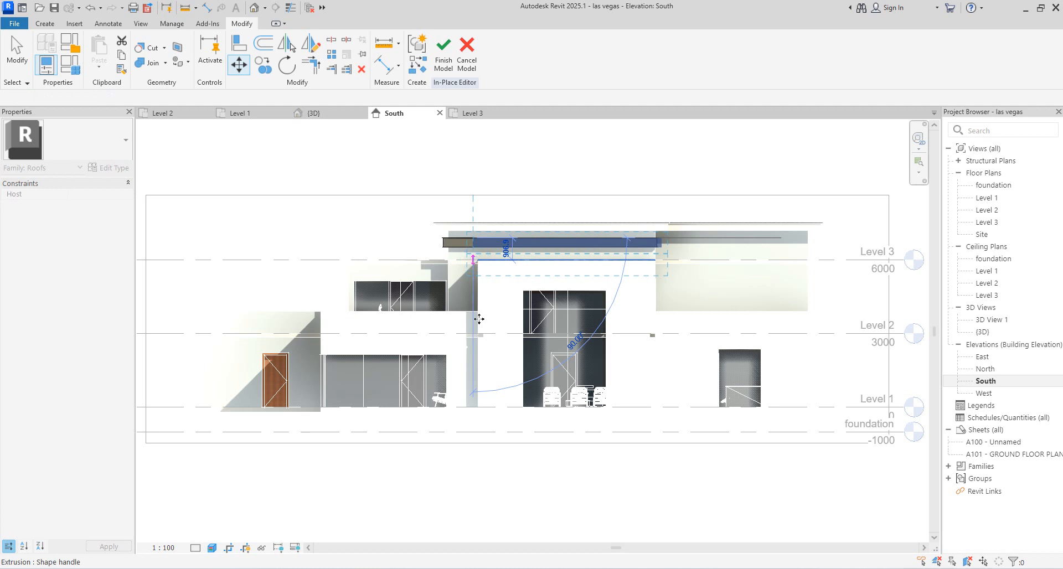
{"action": "scroll", "coordinate": [479, 277], "scroll_direction": "up", "scroll_amount": 5}
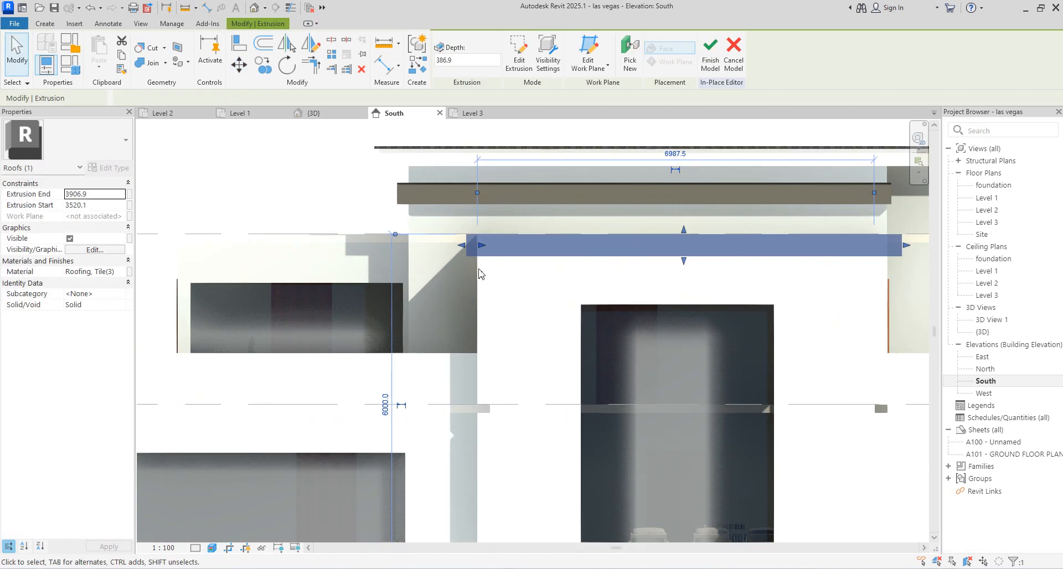
{"action": "key", "text": "Up"}
{"action": "key", "text": "Up"}
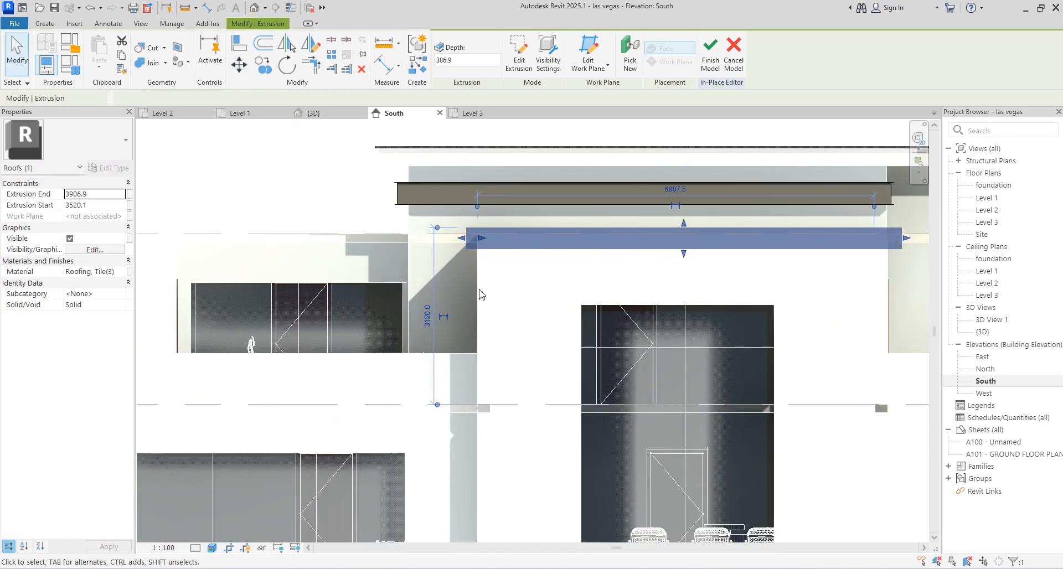
Step: Shorten the lowered band's far end to line up with the end of the roof band above it
{"action": "scroll", "coordinate": [894, 239], "scroll_direction": "up", "scroll_amount": 2}
{"action": "left_click_drag", "start_coordinate": [888, 245], "coordinate": [887, 244]}
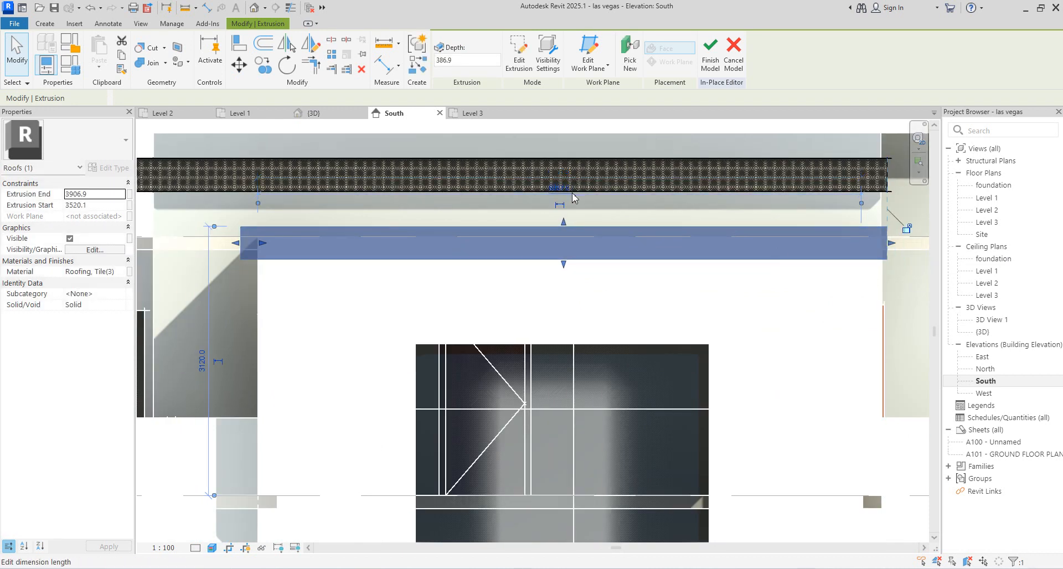
{"action": "scroll", "coordinate": [681, 196], "scroll_direction": "up", "scroll_amount": 2}
{"action": "left_click", "coordinate": [702, 201]}
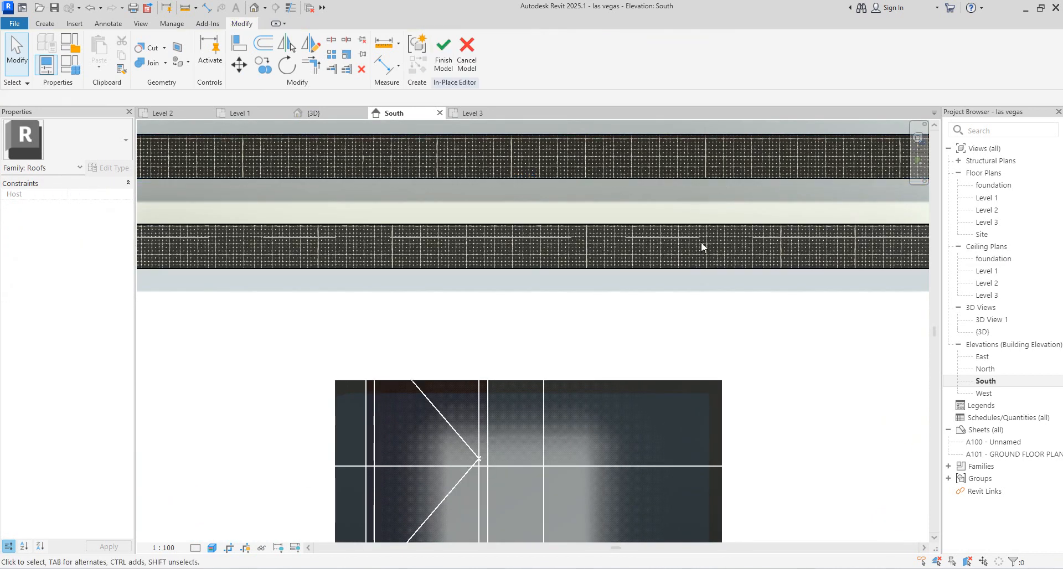
{"action": "scroll", "coordinate": [706, 232], "scroll_direction": "down", "scroll_amount": 5}
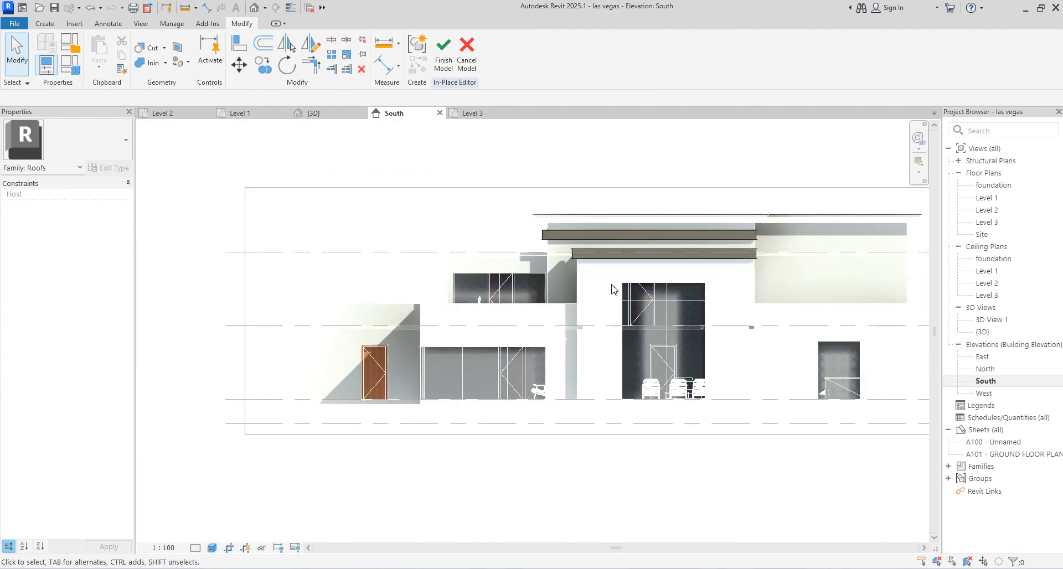
Step: Copy the lowered band to the top corner of the lower front block's wall and check the copy in the default 3D view
{"action": "left_click", "coordinate": [611, 254]}
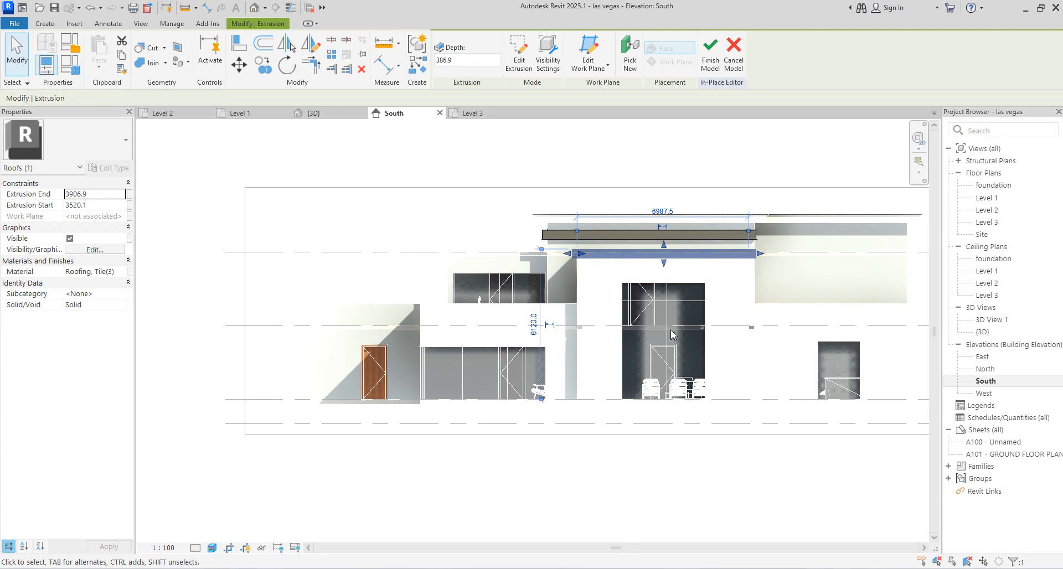
{"action": "left_click", "coordinate": [264, 72]}
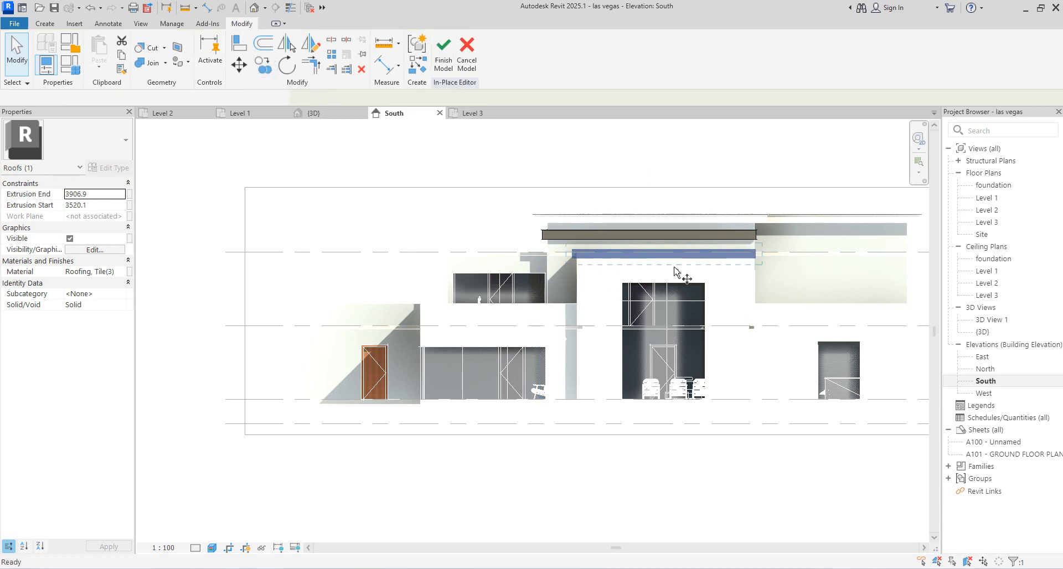
{"action": "left_click", "coordinate": [580, 252]}
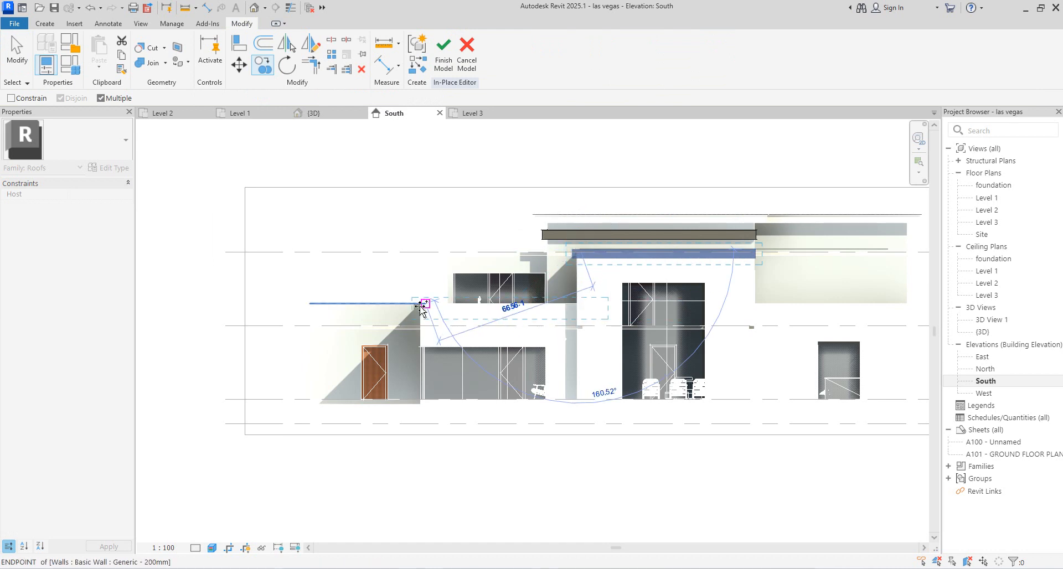
{"action": "left_click", "coordinate": [420, 304]}
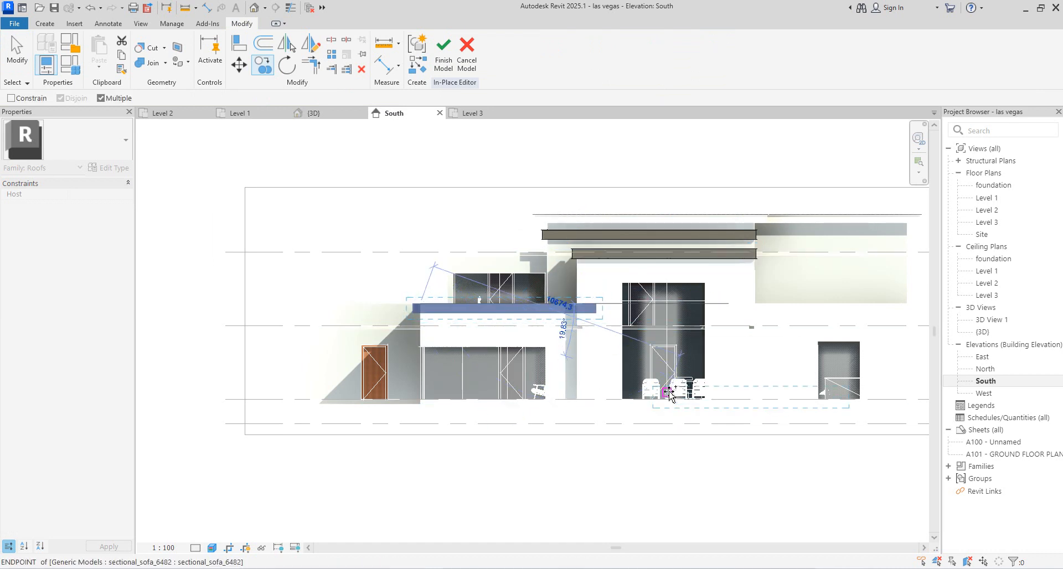
{"action": "key", "text": "Escape"}
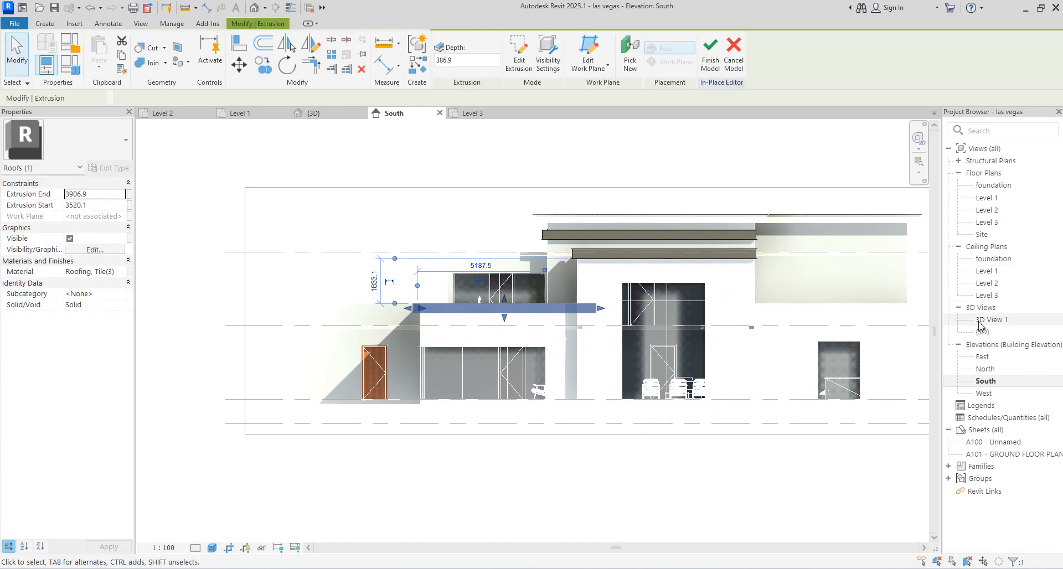
{"action": "left_click", "coordinate": [983, 333]}
{"action": "double_click", "coordinate": [982, 333]}
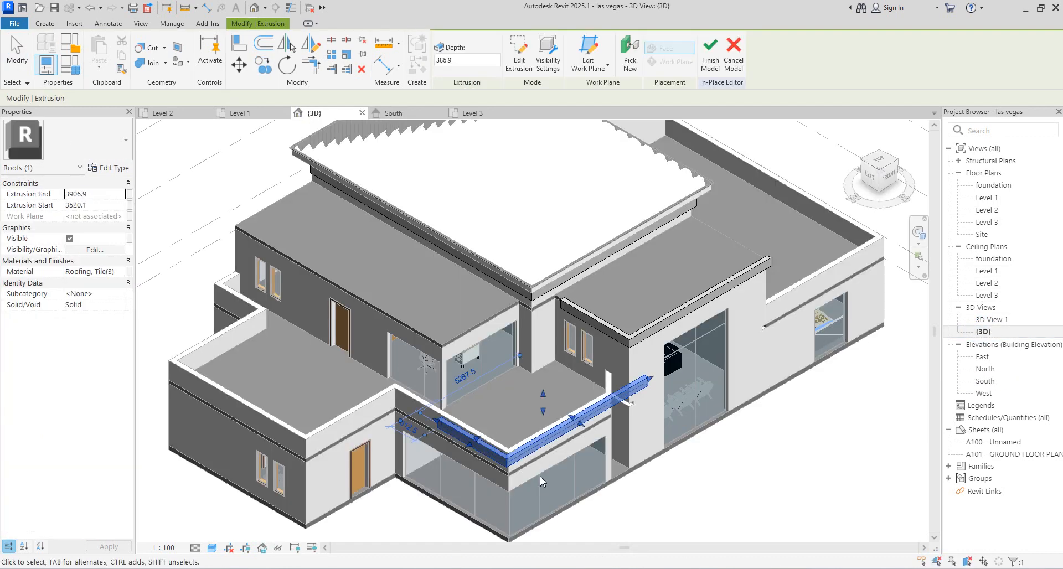
Step: In the Level 2 plan, move the new band so its inner corner meets the outer wall corner of the Game Sit Out
{"action": "double_click", "coordinate": [987, 210]}
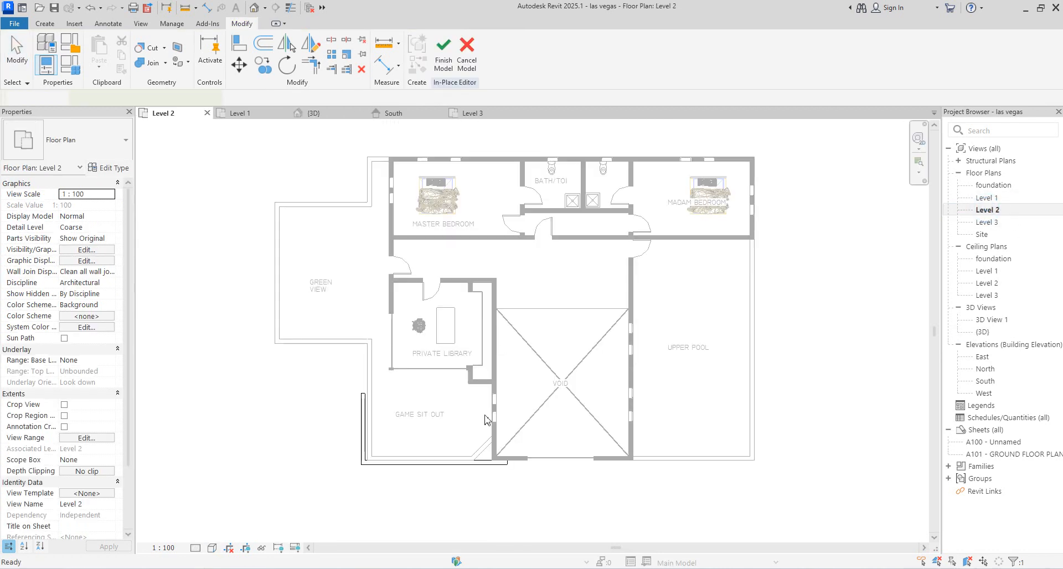
{"action": "scroll", "coordinate": [451, 472], "scroll_direction": "up", "scroll_amount": 3}
{"action": "scroll", "coordinate": [450, 472], "scroll_direction": "up", "scroll_amount": 1}
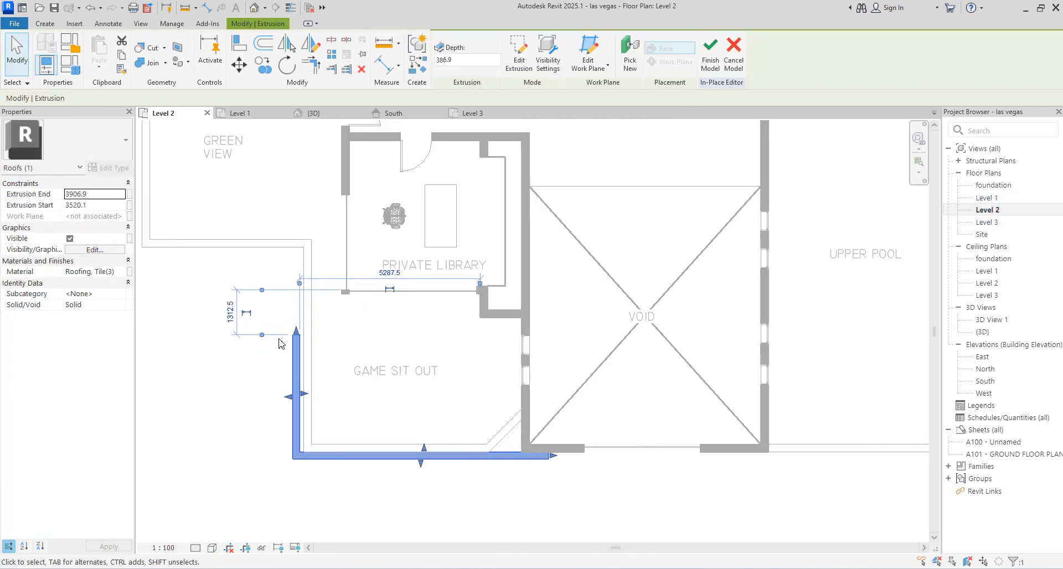
{"action": "scroll", "coordinate": [302, 338], "scroll_direction": "up", "scroll_amount": 2}
{"action": "left_click", "coordinate": [240, 65]}
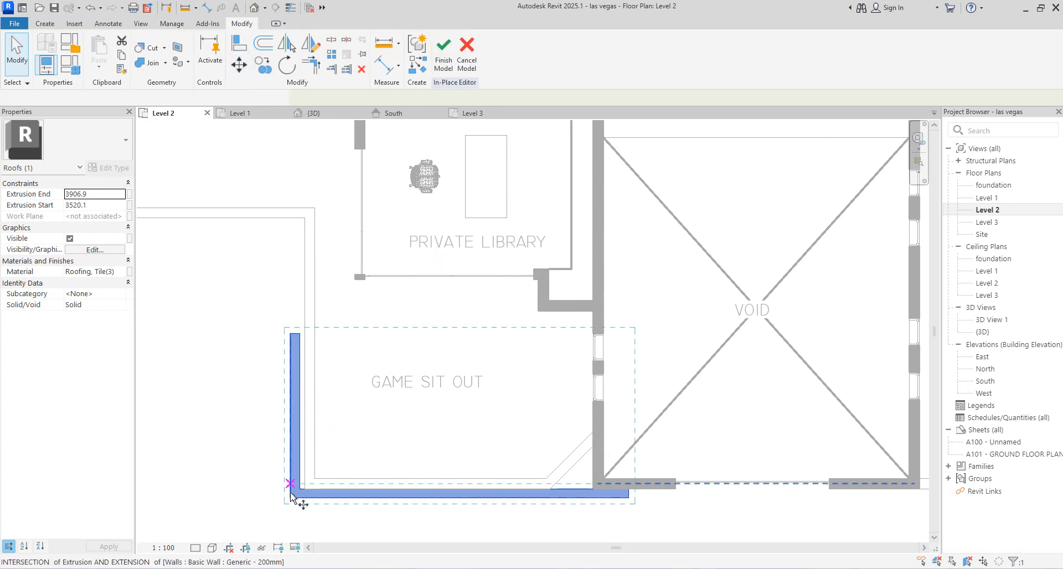
{"action": "left_click", "coordinate": [304, 490]}
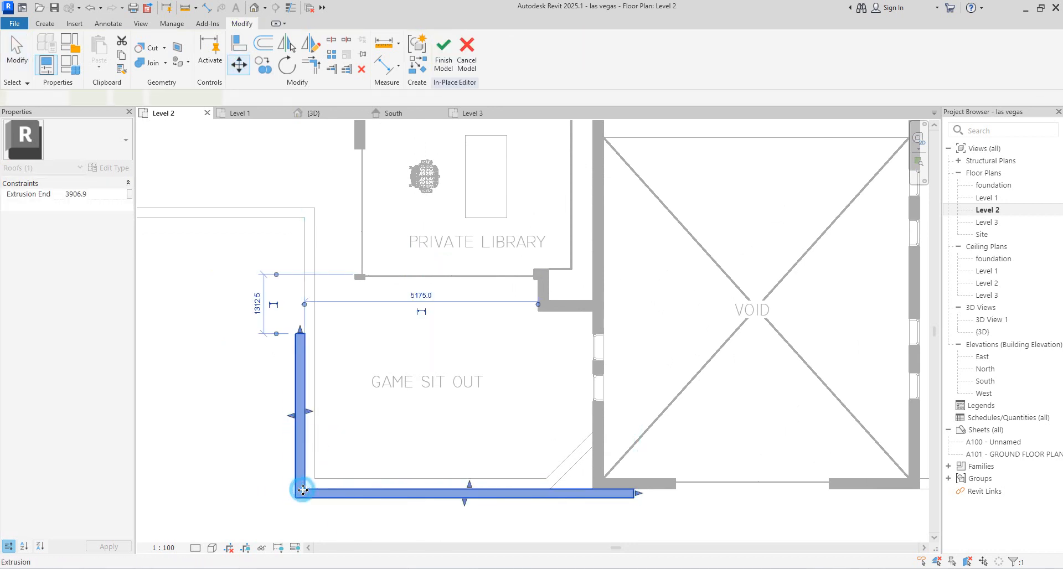
{"action": "left_click", "coordinate": [308, 490]}
Step: Stretch the band's side run to the Green View wall and shorten its front run to the start of the angled wall
{"action": "left_click_drag", "start_coordinate": [302, 219], "coordinate": [302, 219]}
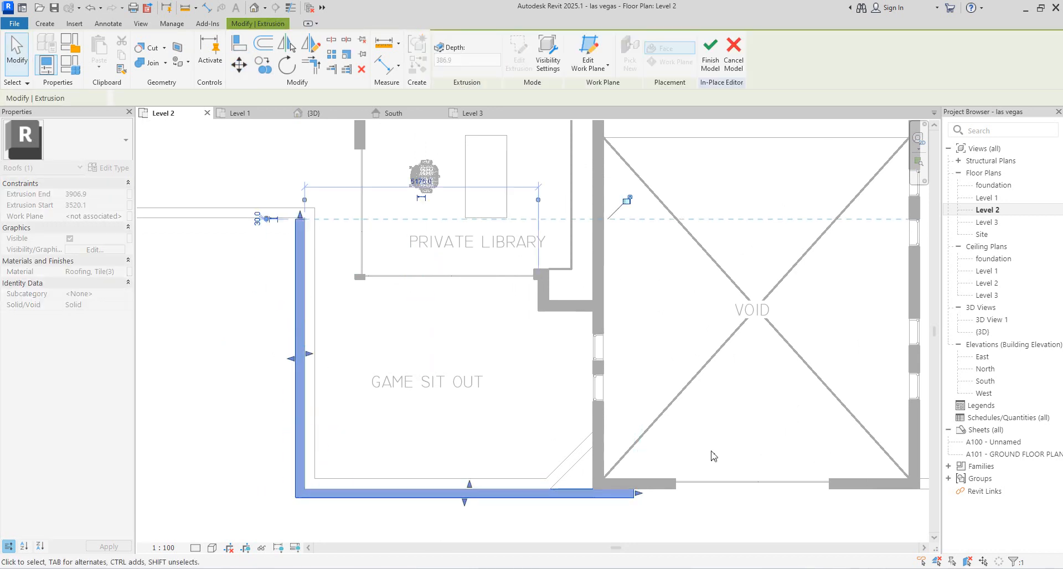
{"action": "left_click_drag", "start_coordinate": [633, 494], "coordinate": [549, 493]}
Step: Edit the band's extrusion sketch and draw a diagonal line along the angled wall's outer edge, from the void wall to the front run's inner line
{"action": "left_click", "coordinate": [515, 75]}
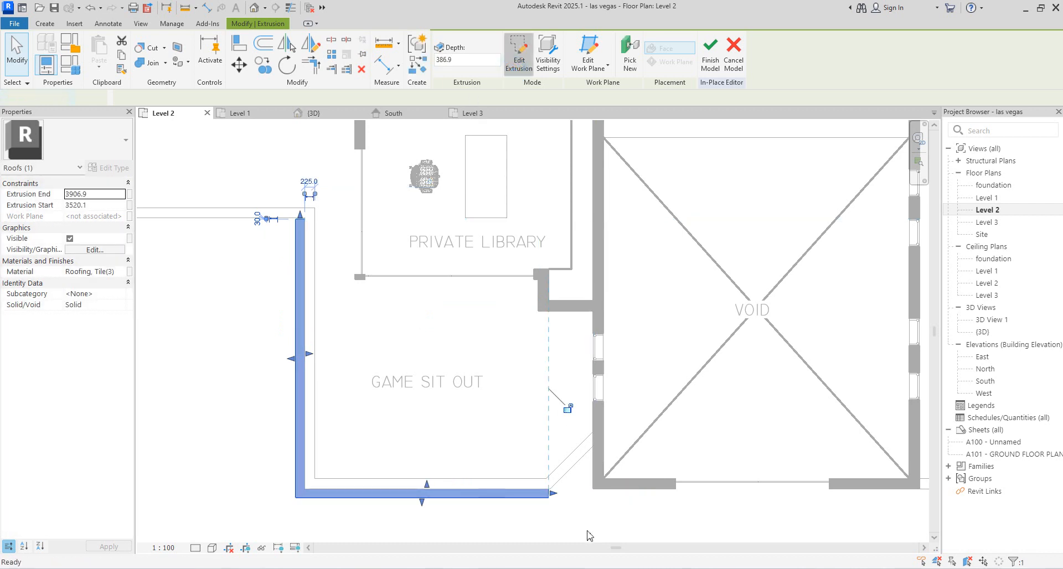
{"action": "scroll", "coordinate": [581, 524], "scroll_direction": "up", "scroll_amount": 2}
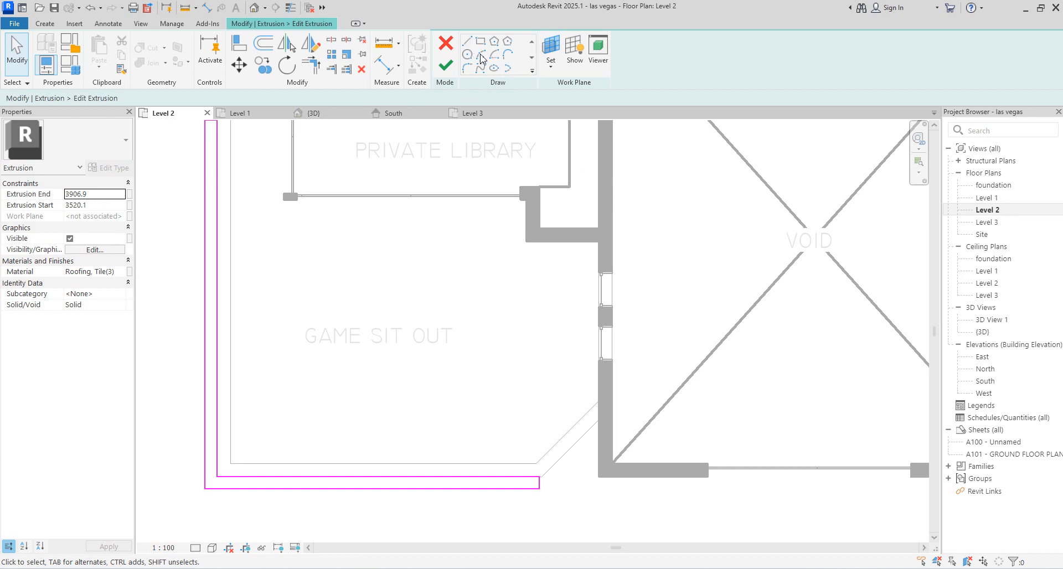
{"action": "left_click", "coordinate": [467, 42]}
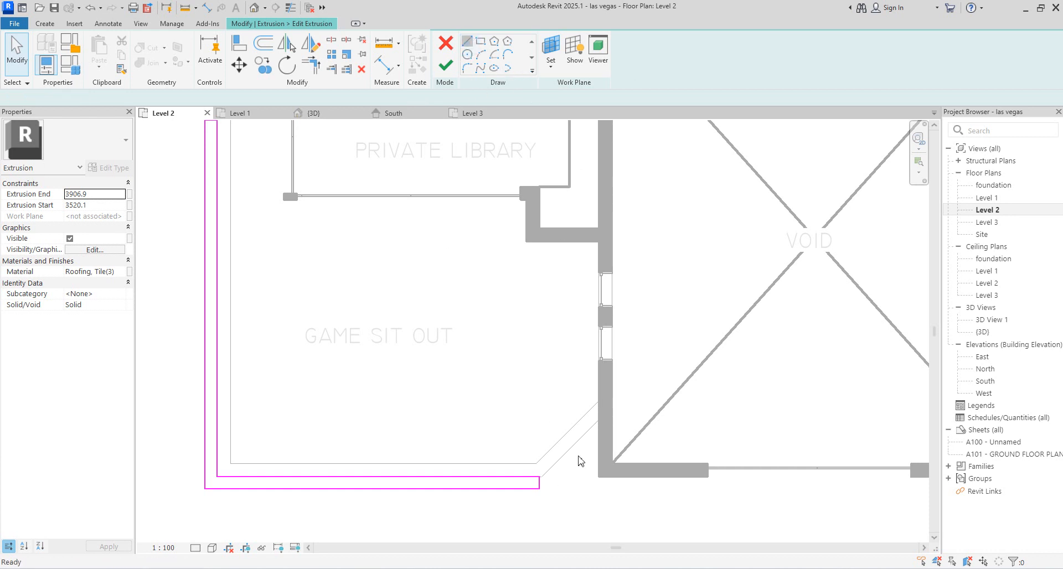
{"action": "left_click", "coordinate": [600, 420]}
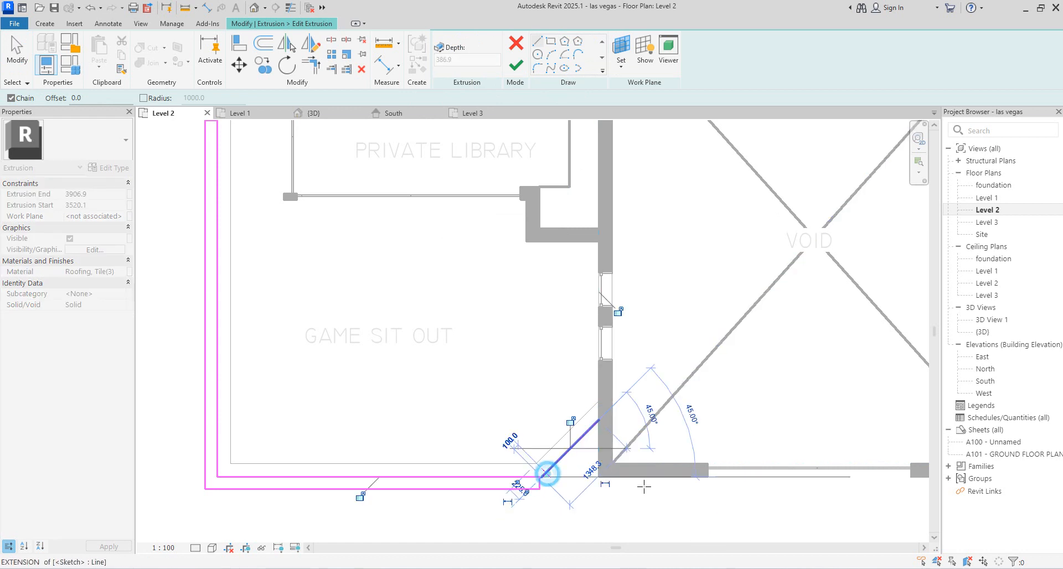
{"action": "left_click", "coordinate": [546, 474]}
Step: Offset the diagonal sketch line outward by 200, with copying enabled to keep the original line
{"action": "left_click", "coordinate": [262, 47]}
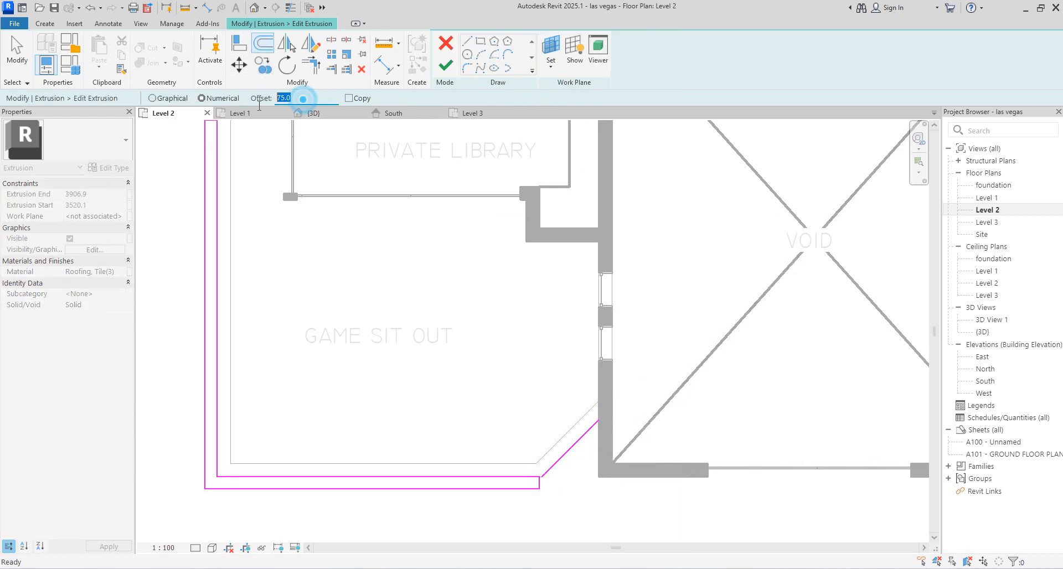
{"action": "type", "text": "200"}
{"action": "left_click", "coordinate": [593, 436]}
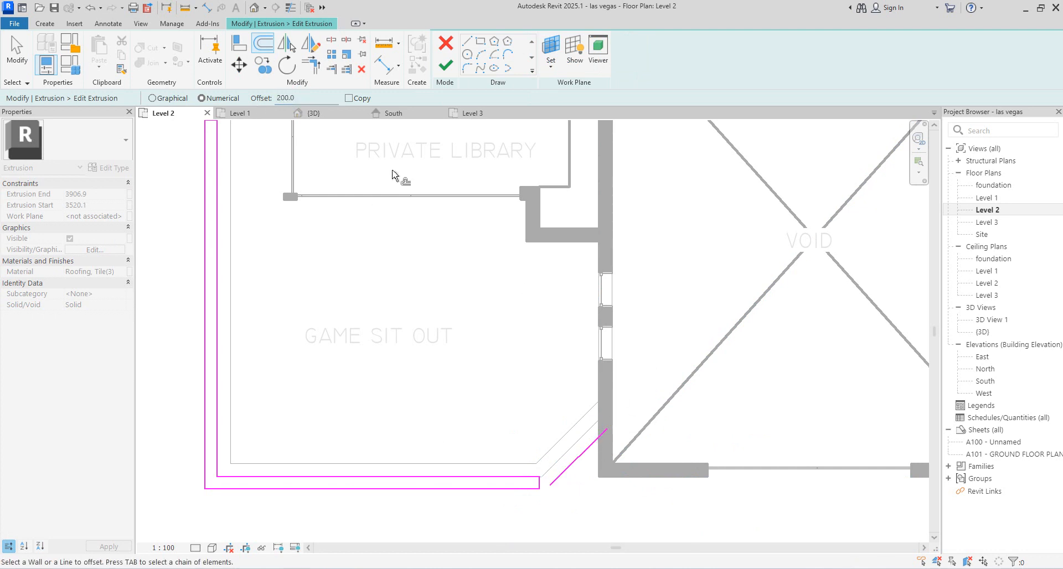
{"action": "left_click", "coordinate": [349, 99]}
Step: Trim the diagonal lines to the front run's inner and outer lines and delete the leftover end line between them
{"action": "left_click", "coordinate": [308, 67]}
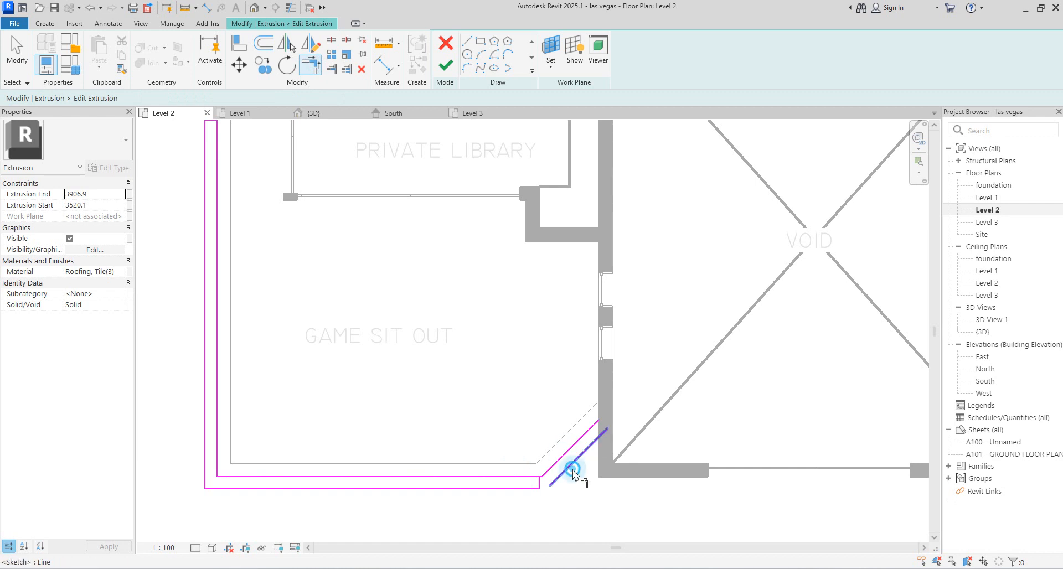
{"action": "key", "text": "Escape"}
{"action": "key", "text": "Escape"}
{"action": "mouse_move", "coordinate": [522, 437]}
{"action": "left_mouse_down"}
{"action": "mouse_move", "coordinate": [531, 523]}
{"action": "mouse_move", "coordinate": [545, 533]}
{"action": "left_mouse_up"}
{"action": "key", "text": "Delete"}
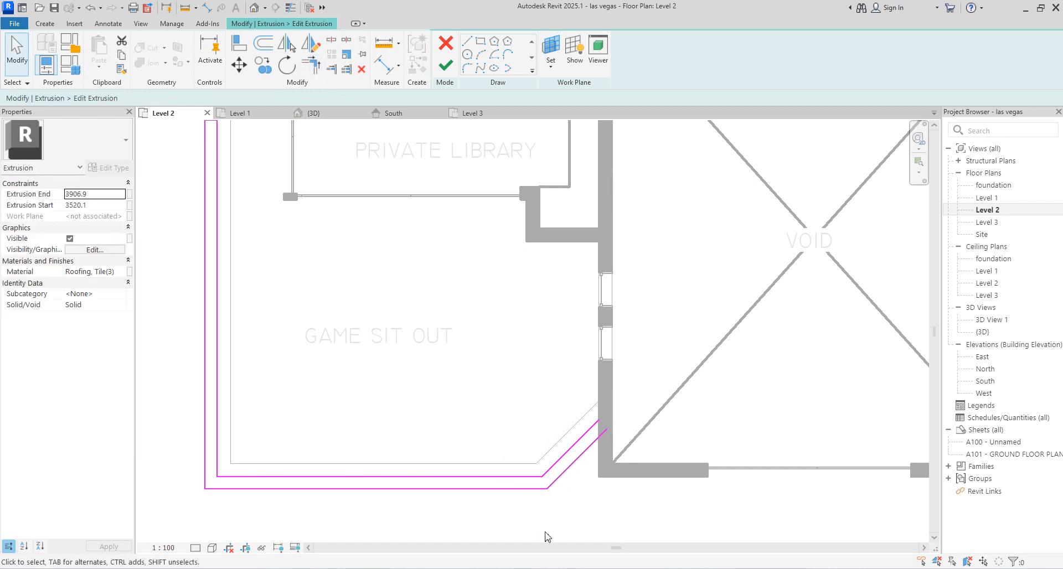
Step: Align the side run's end line with the Green View wall's outer edge and try to finish the extrusion sketch
{"action": "scroll", "coordinate": [546, 532], "scroll_direction": "down", "scroll_amount": 3}
{"action": "scroll", "coordinate": [412, 326], "scroll_direction": "up", "scroll_amount": 3}
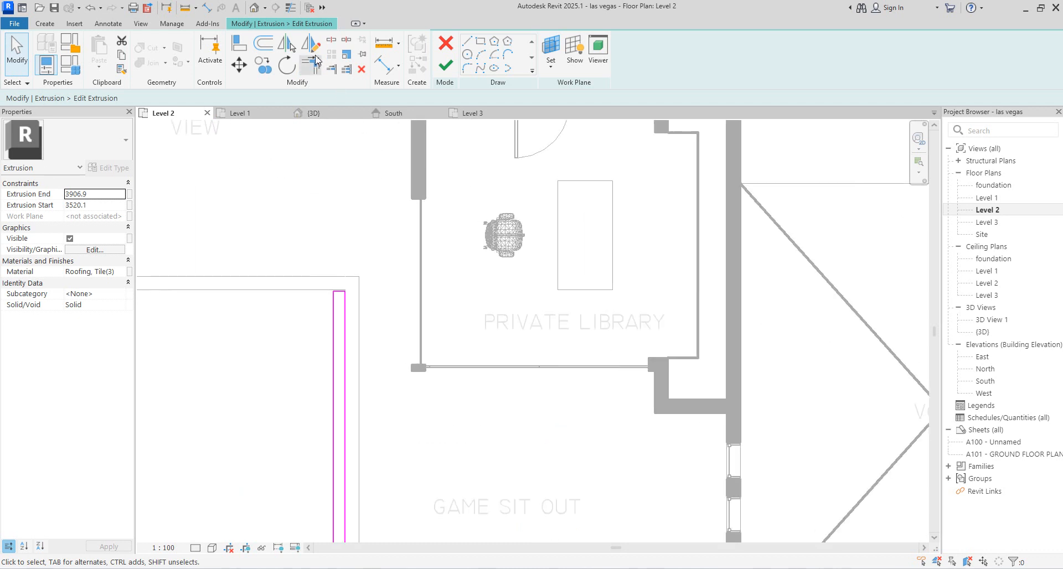
{"action": "left_click", "coordinate": [240, 46]}
{"action": "left_click", "coordinate": [319, 291]}
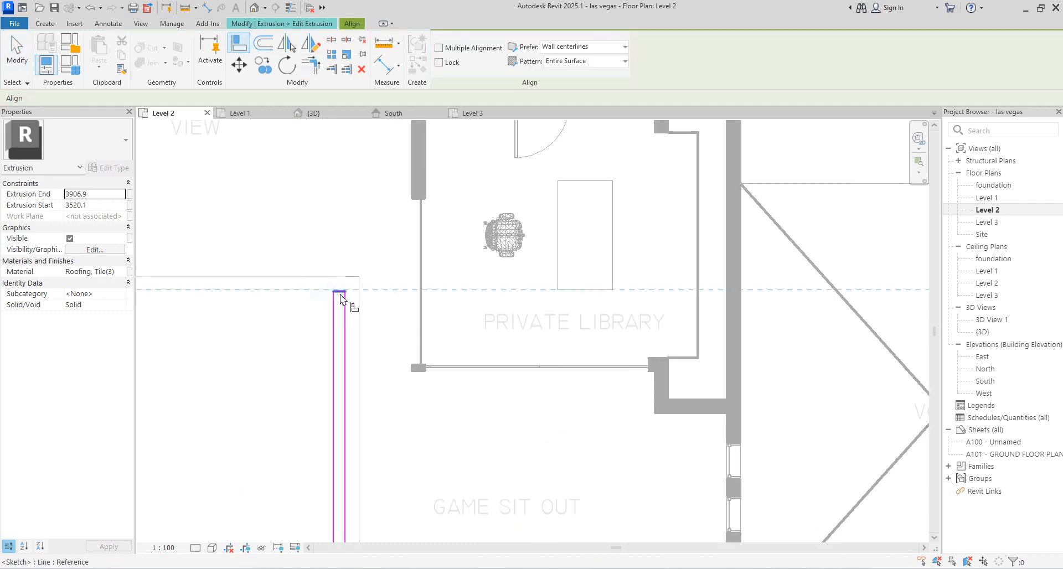
{"action": "left_click", "coordinate": [341, 298]}
{"action": "right_click", "coordinate": [475, 163]}
{"action": "left_click", "coordinate": [513, 169]}
{"action": "right_click", "coordinate": [521, 172]}
{"action": "left_click", "coordinate": [546, 175]}
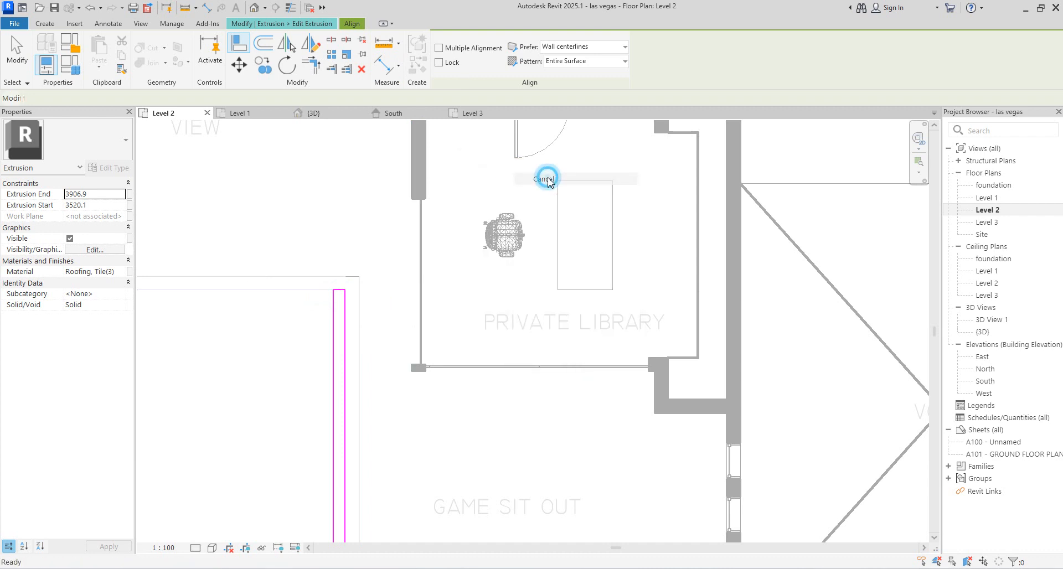
{"action": "scroll", "coordinate": [536, 217], "scroll_direction": "down", "scroll_amount": 2}
{"action": "left_click", "coordinate": [446, 68]}
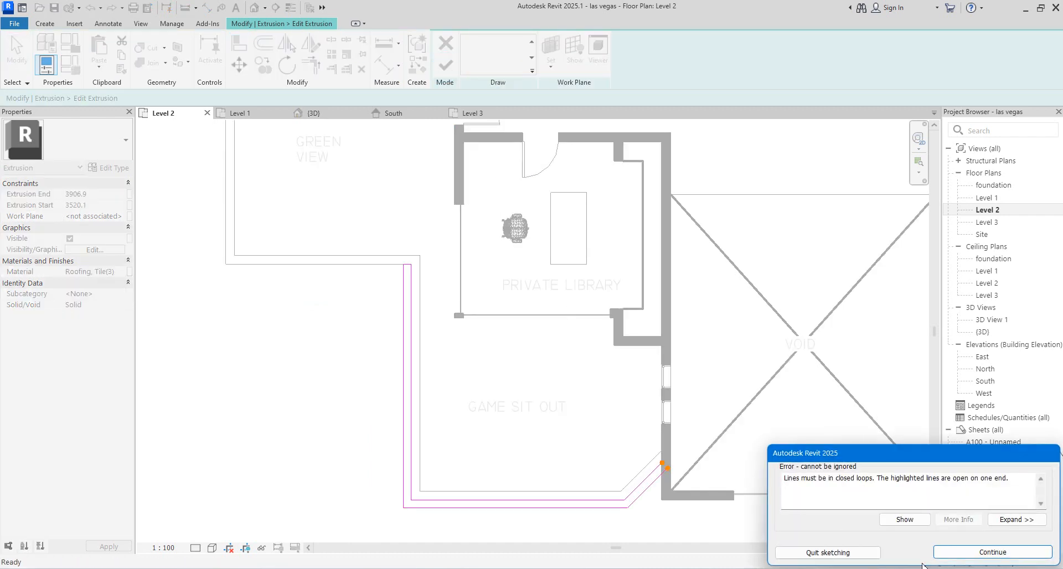
Step: Close the band sketch with a short line along the void wall, trim the outer diagonal to it and finish the extrusion edit
{"action": "left_click", "coordinate": [944, 553]}
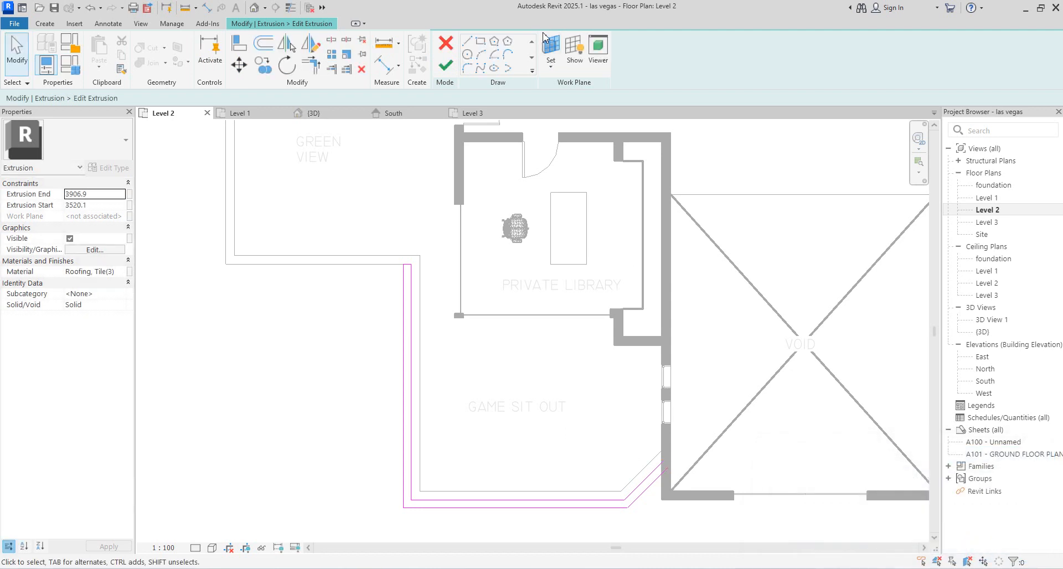
{"action": "left_click", "coordinate": [469, 44]}
{"action": "scroll", "coordinate": [660, 470], "scroll_direction": "up", "scroll_amount": 2}
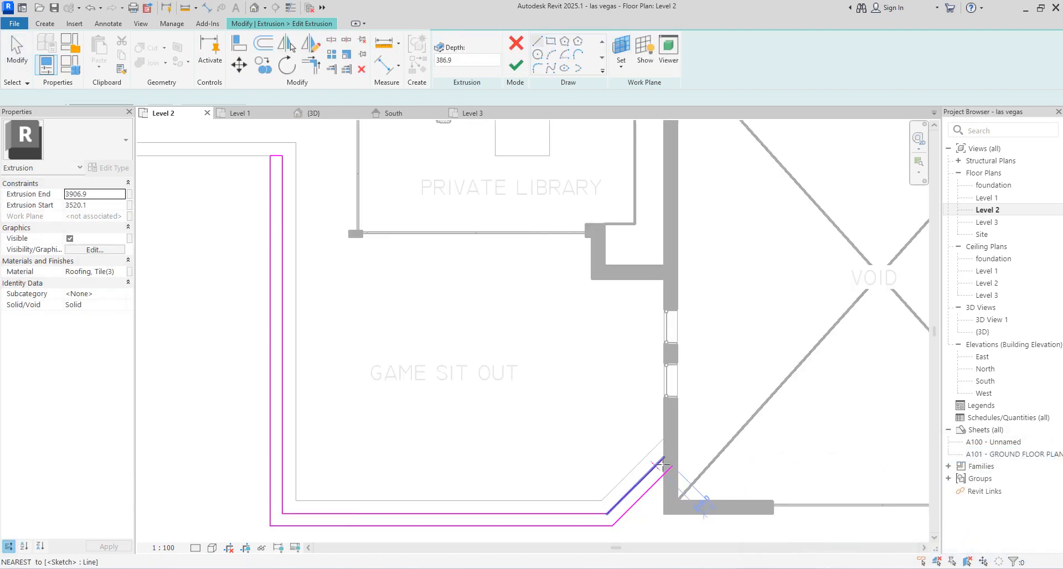
{"action": "left_click", "coordinate": [664, 457]}
{"action": "left_click", "coordinate": [664, 474]}
{"action": "key", "text": "Escape"}
{"action": "left_click", "coordinate": [306, 66]}
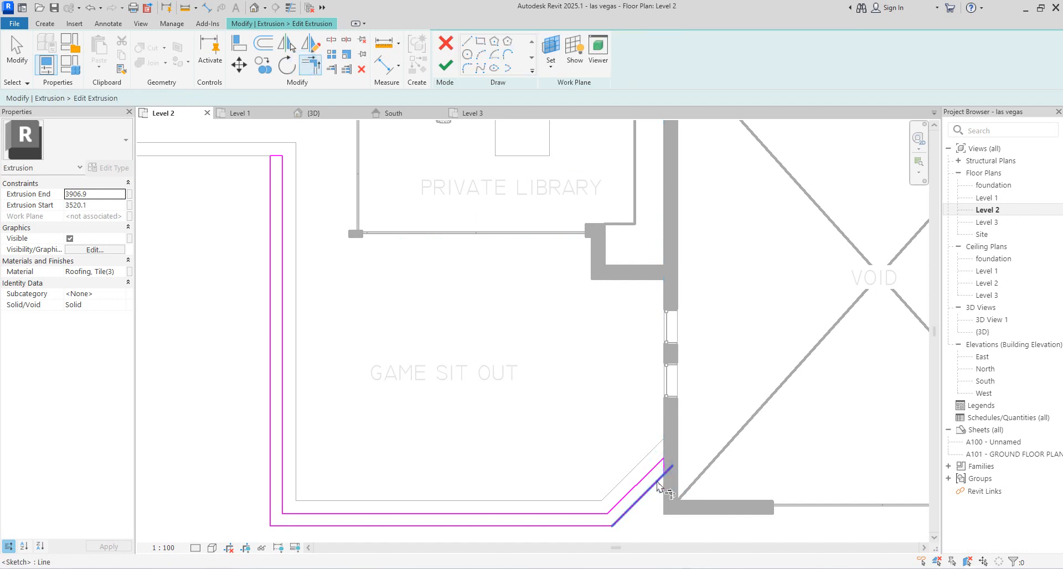
{"action": "left_click", "coordinate": [446, 65]}
{"action": "scroll", "coordinate": [521, 360], "scroll_direction": "down", "scroll_amount": 8}
{"action": "left_click", "coordinate": [575, 427]}
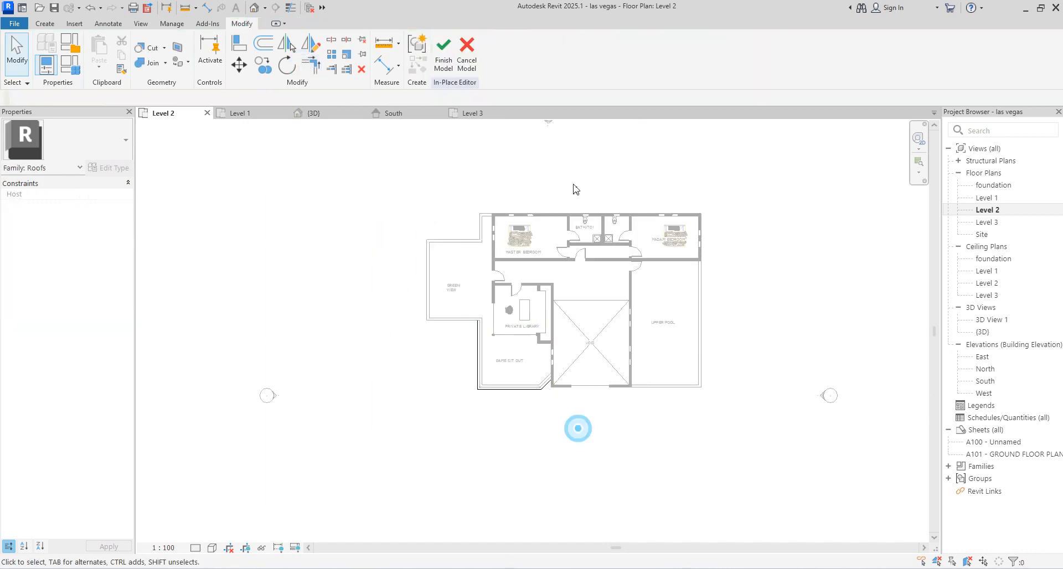
Step: In the 3D view, raise the Game Sit Out band's extrusion end to 4006.9
{"action": "double_click", "coordinate": [991, 333]}
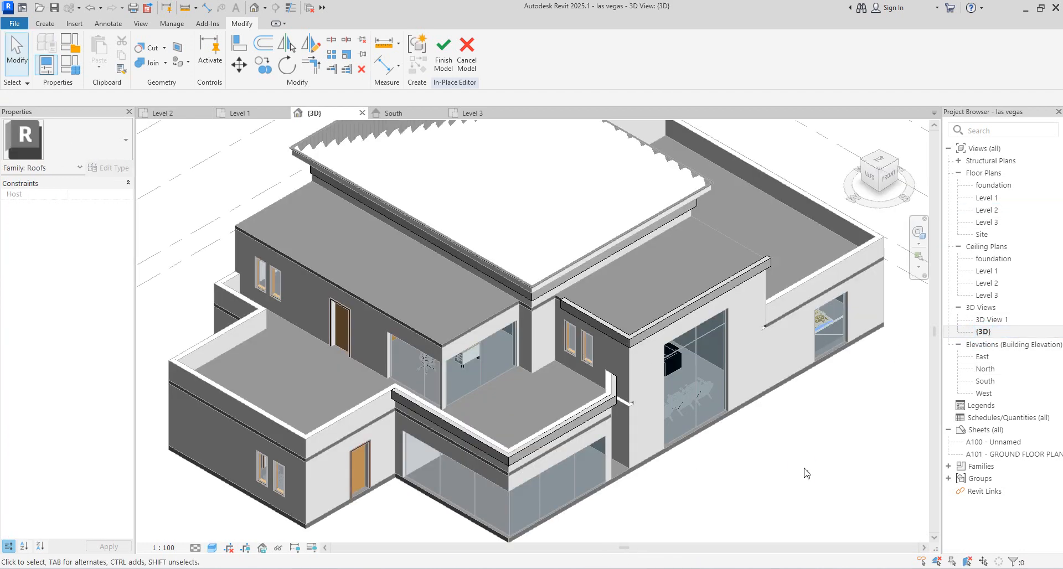
{"action": "scroll", "coordinate": [603, 353], "scroll_direction": "up", "scroll_amount": 5}
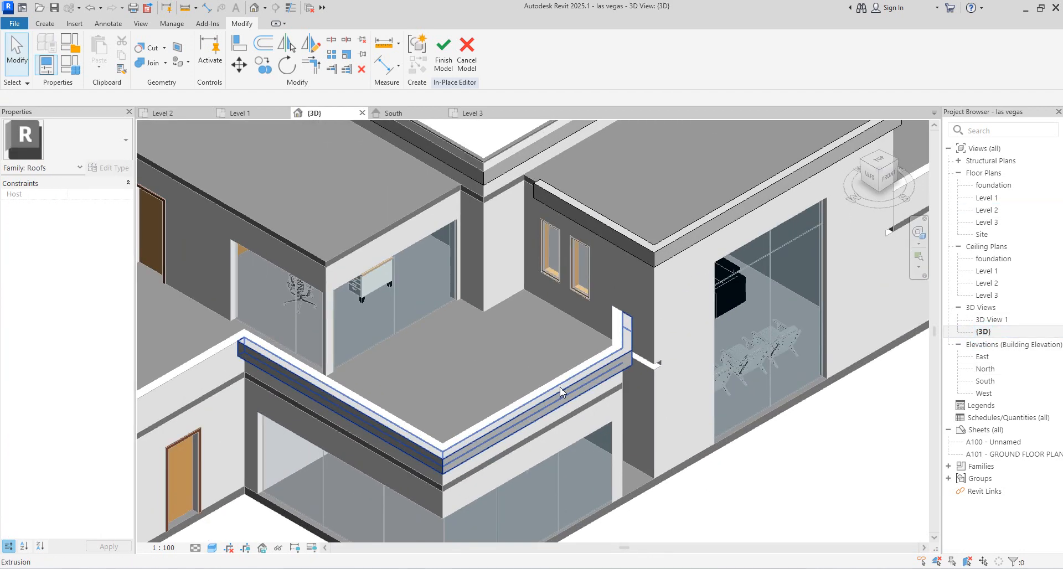
{"action": "left_click", "coordinate": [536, 404]}
{"action": "scroll", "coordinate": [536, 404], "scroll_direction": "up", "scroll_amount": 3}
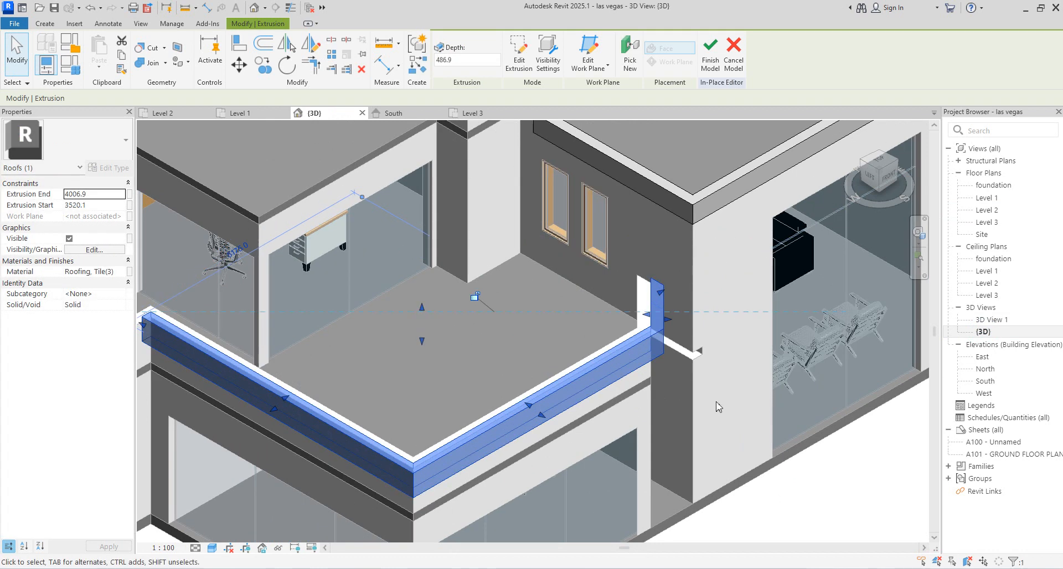
{"action": "left_click", "coordinate": [716, 401]}
{"action": "scroll", "coordinate": [737, 329], "scroll_direction": "down", "scroll_amount": 1}
{"action": "scroll", "coordinate": [730, 341], "scroll_direction": "down", "scroll_amount": 6}
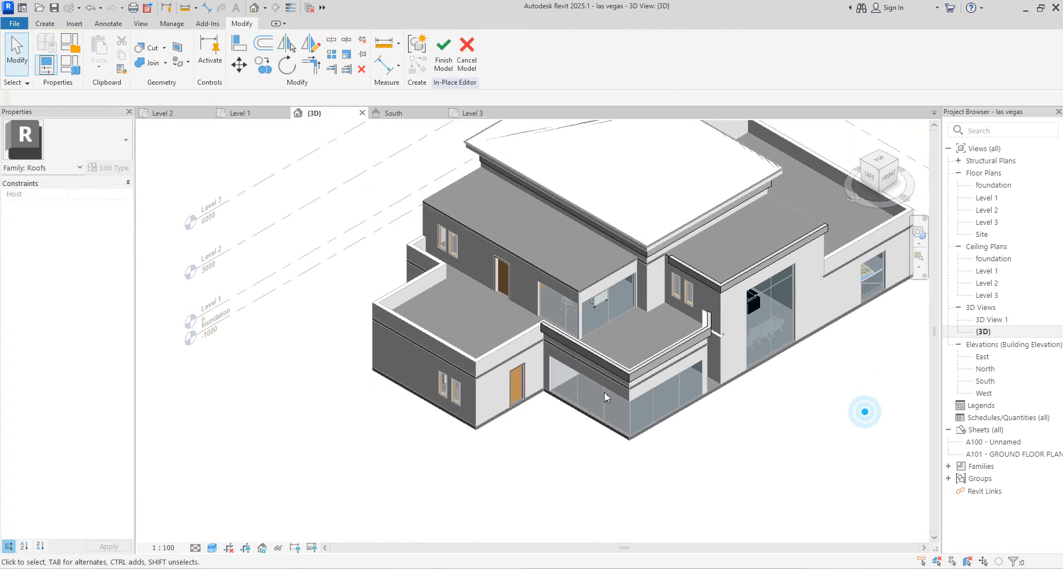
Step: Set the 3D view's visual style to Realistic
{"action": "left_click", "coordinate": [212, 549]}
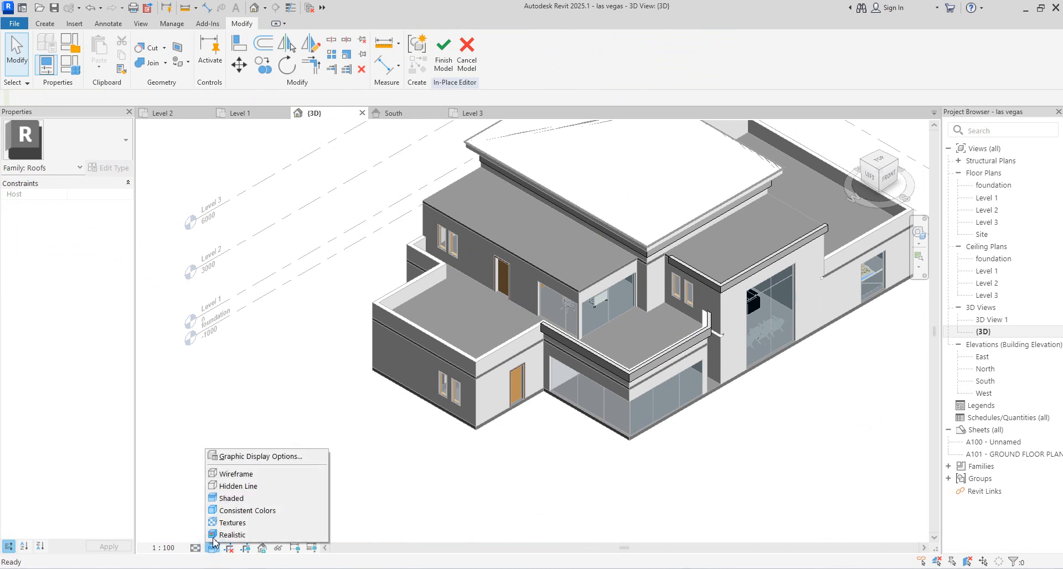
{"action": "left_click", "coordinate": [229, 535]}
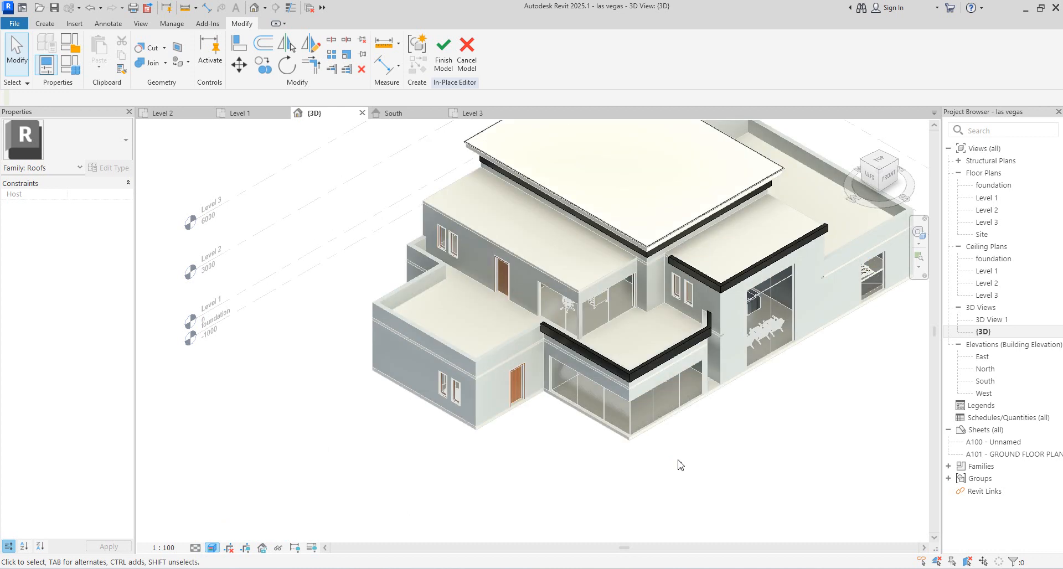
{"action": "scroll", "coordinate": [604, 408], "scroll_direction": "down", "scroll_amount": 1}
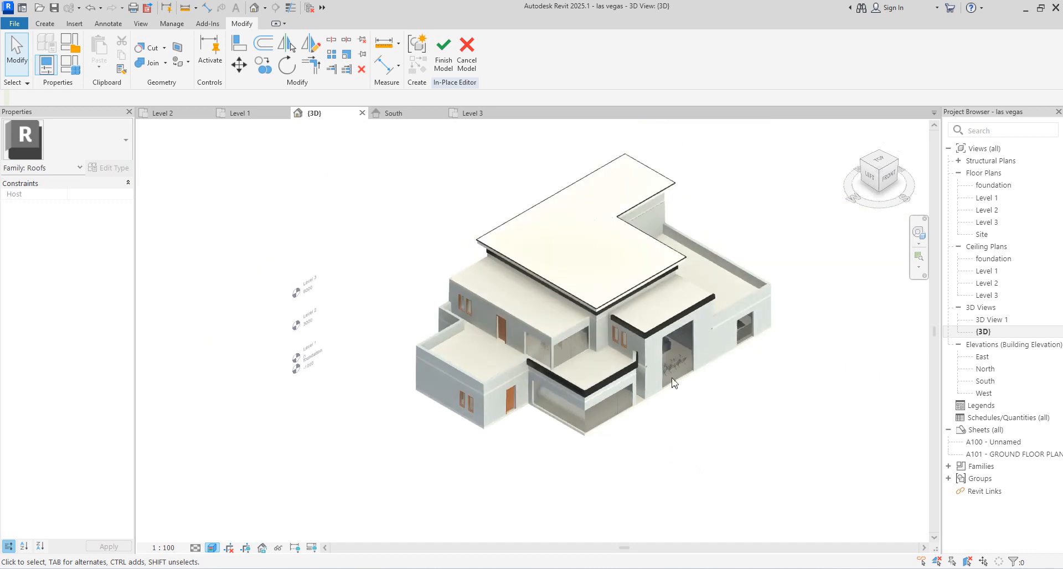
Step: Examine the roof and the dark bands on the front block and Game Sit Out from above and from a lower front angle
{"action": "scroll", "coordinate": [565, 291], "scroll_direction": "up", "scroll_amount": 4}
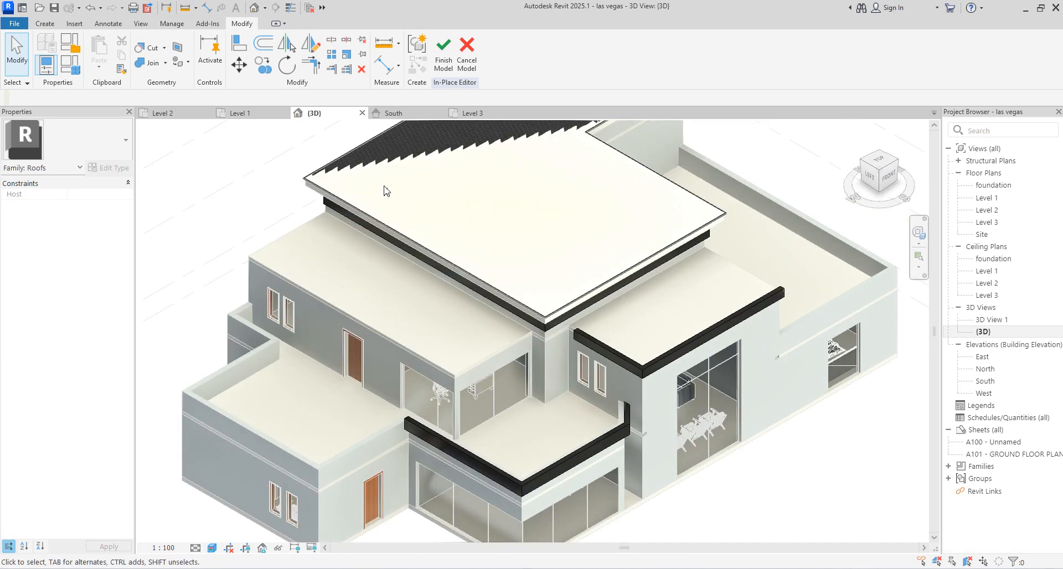
{"action": "scroll", "coordinate": [497, 463], "scroll_direction": "down", "scroll_amount": 1}
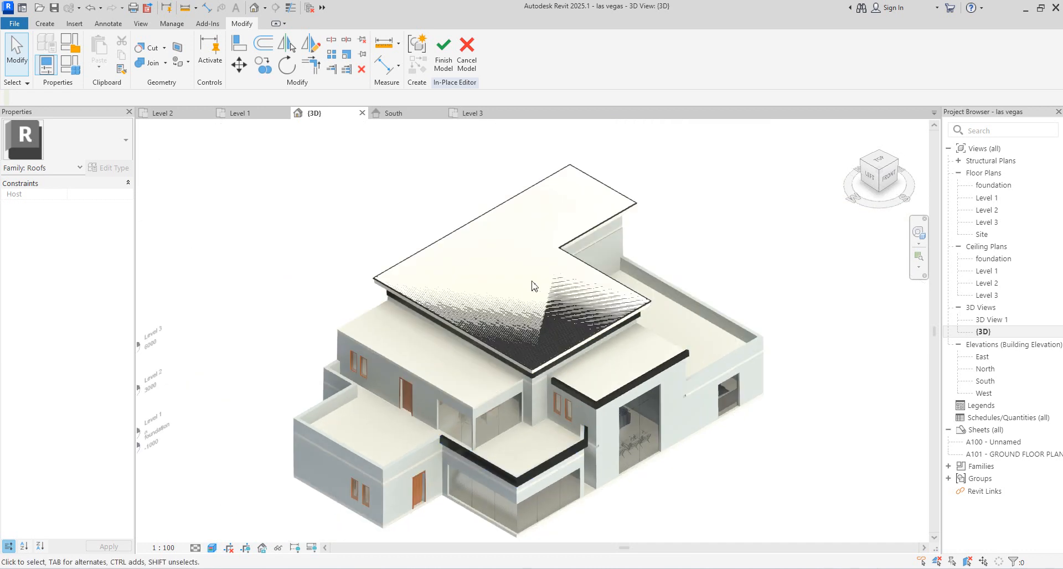
{"action": "scroll", "coordinate": [595, 340], "scroll_direction": "up", "scroll_amount": 4}
{"action": "scroll", "coordinate": [650, 311], "scroll_direction": "down", "scroll_amount": 1}
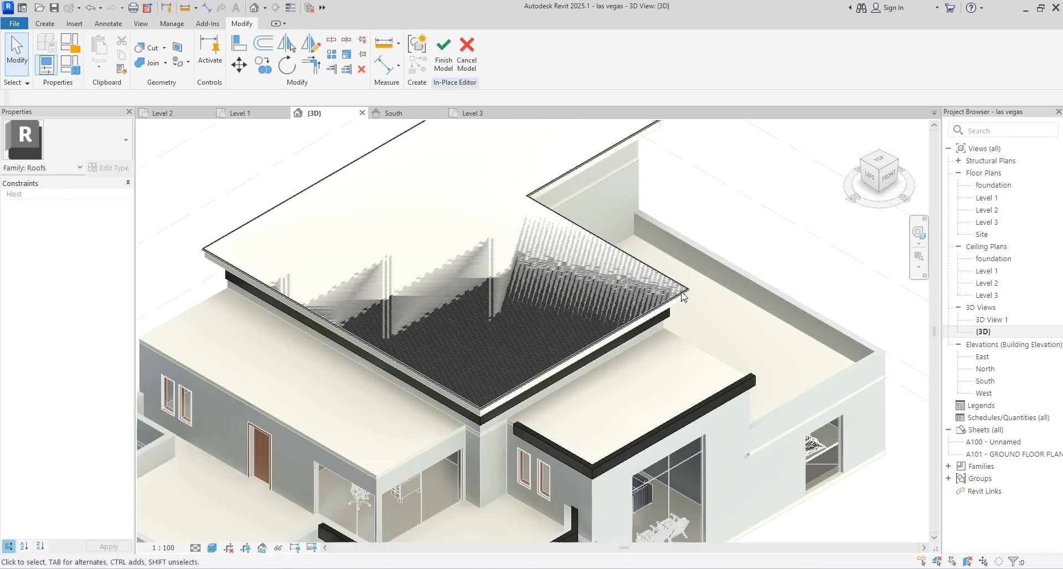
{"action": "scroll", "coordinate": [529, 350], "scroll_direction": "down", "scroll_amount": 4}
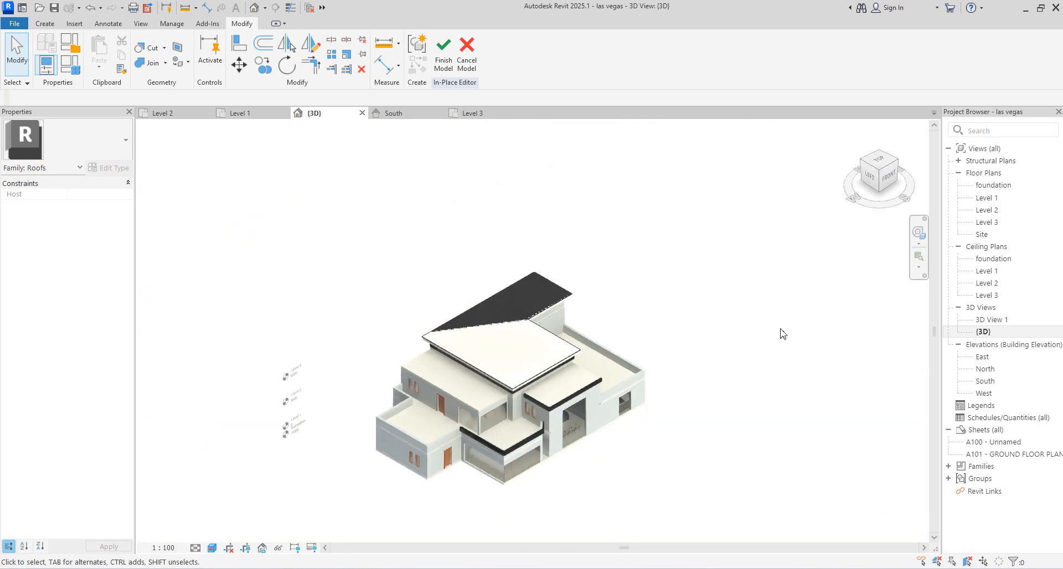
{"action": "left_click", "coordinate": [881, 175]}
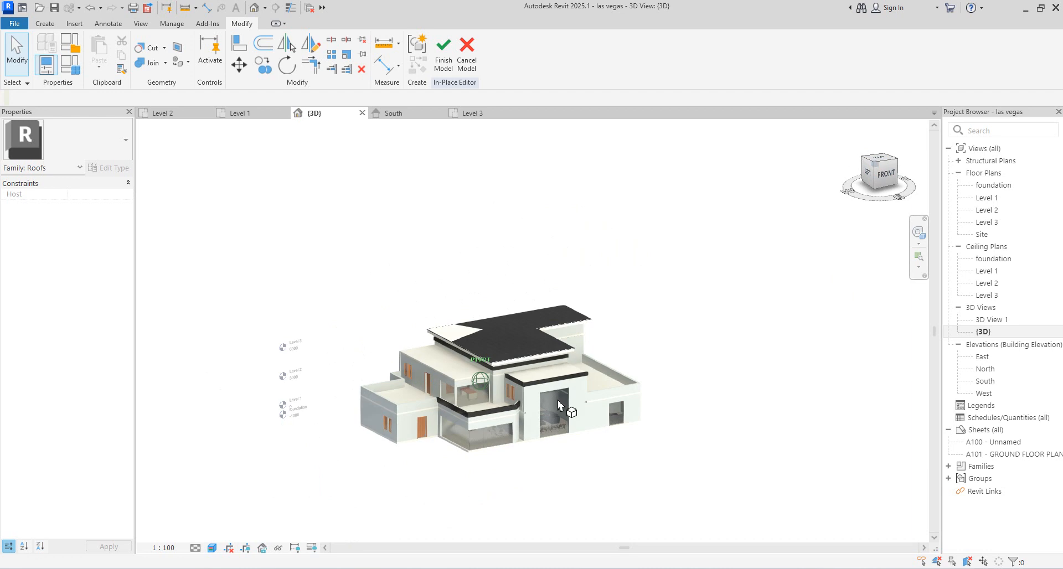
{"action": "scroll", "coordinate": [465, 463], "scroll_direction": "up", "scroll_amount": 4}
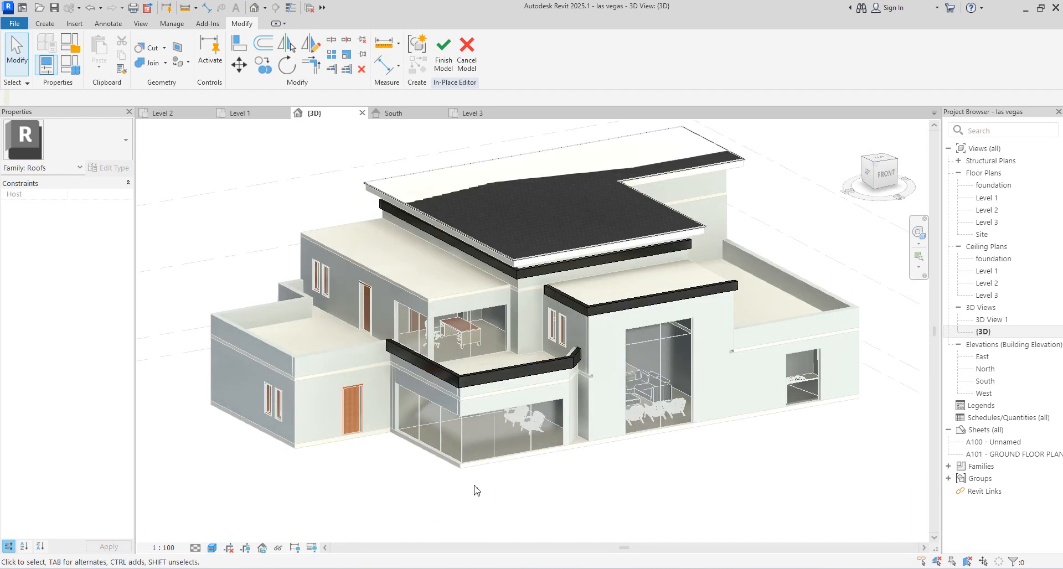
{"action": "scroll", "coordinate": [512, 382], "scroll_direction": "up", "scroll_amount": 2}
{"action": "scroll", "coordinate": [531, 382], "scroll_direction": "up", "scroll_amount": 4}
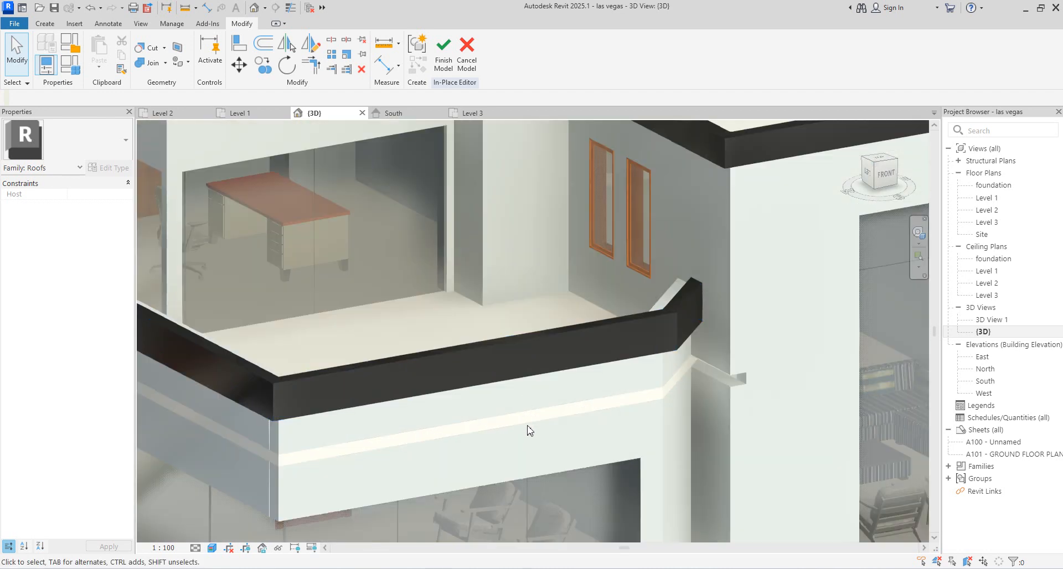
{"action": "scroll", "coordinate": [602, 341], "scroll_direction": "down", "scroll_amount": 5}
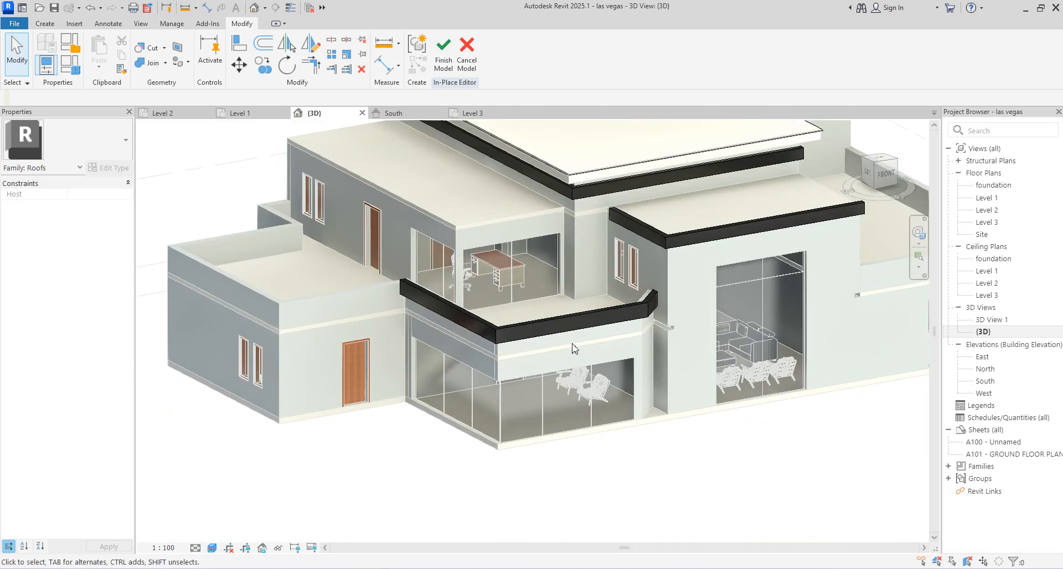
{"action": "scroll", "coordinate": [537, 374], "scroll_direction": "down", "scroll_amount": 3}
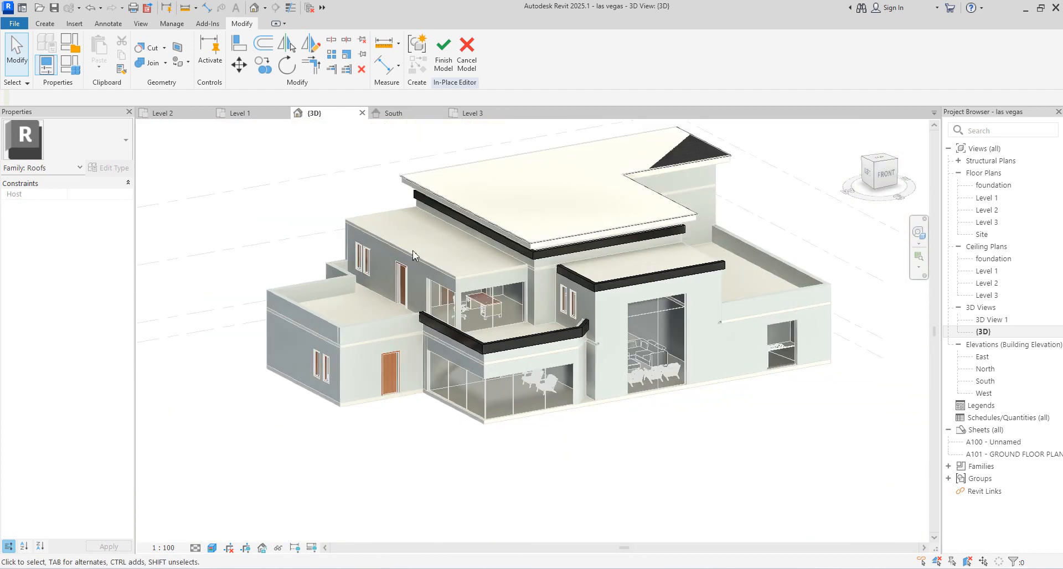
Step: In the Level 3 plan, copy the front block's L-shaped band onto the Private Library's outer front corner
{"action": "scroll", "coordinate": [413, 256], "scroll_direction": "up", "scroll_amount": 2}
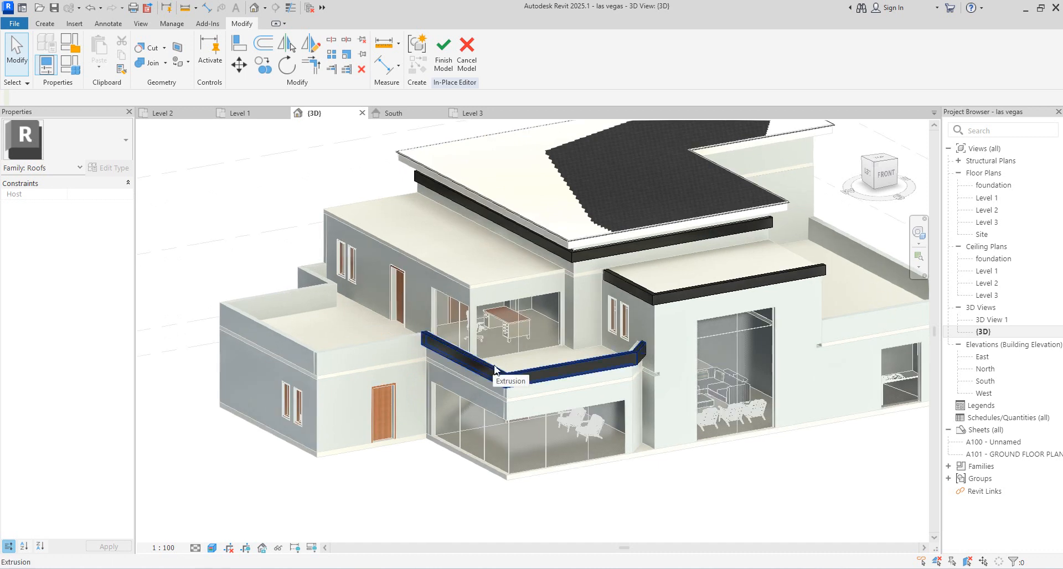
{"action": "left_click", "coordinate": [524, 381]}
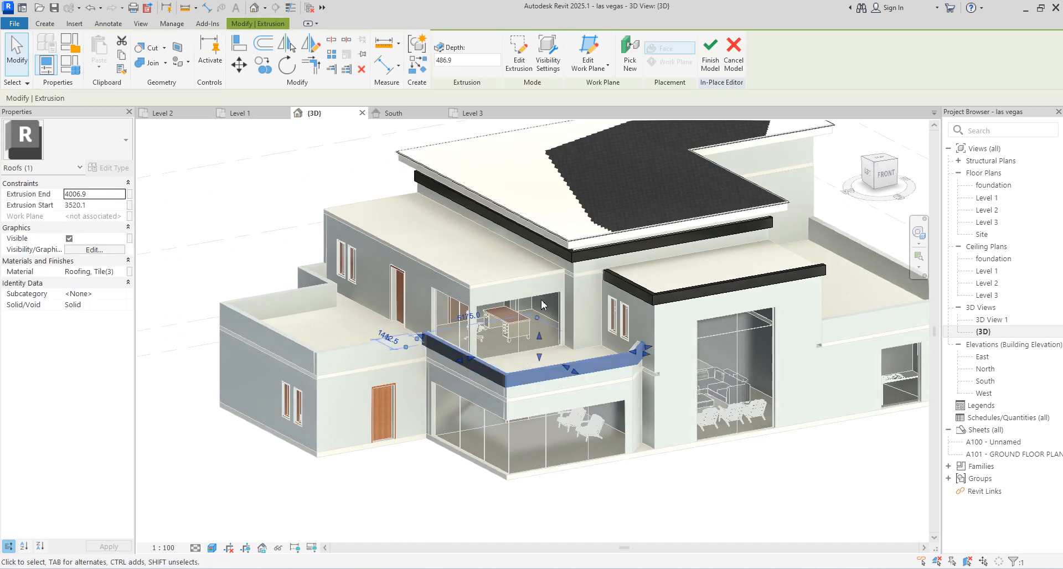
{"action": "left_click", "coordinate": [631, 287]}
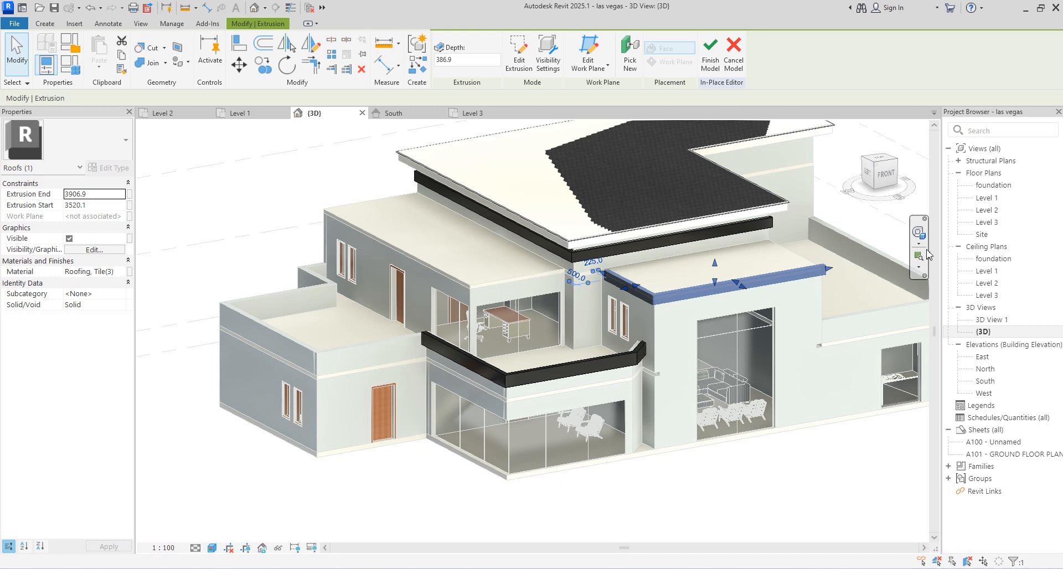
{"action": "double_click", "coordinate": [988, 222]}
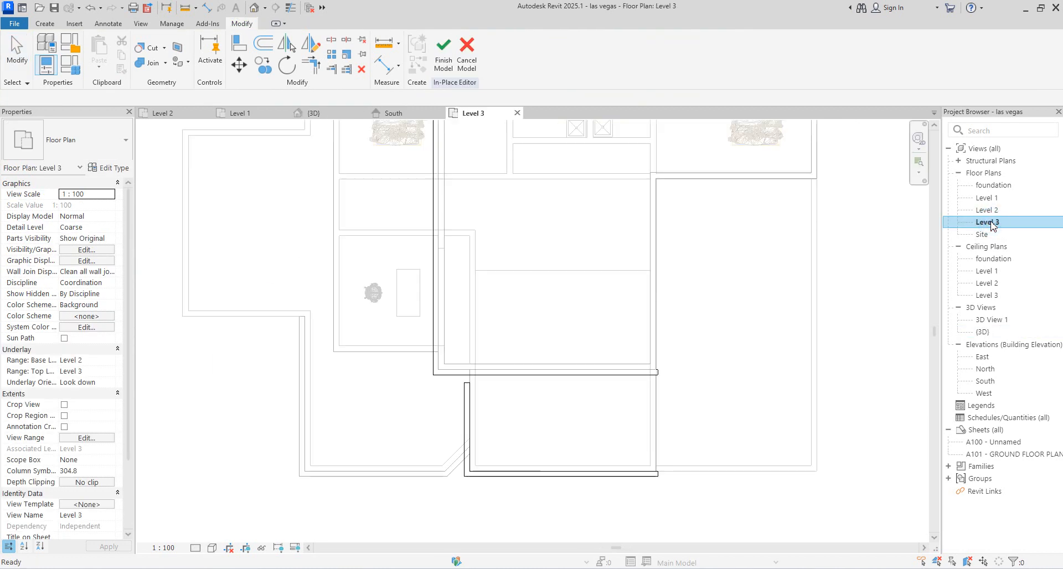
{"action": "scroll", "coordinate": [588, 391], "scroll_direction": "down", "scroll_amount": 2}
{"action": "left_click", "coordinate": [560, 407]}
{"action": "left_click", "coordinate": [529, 443]}
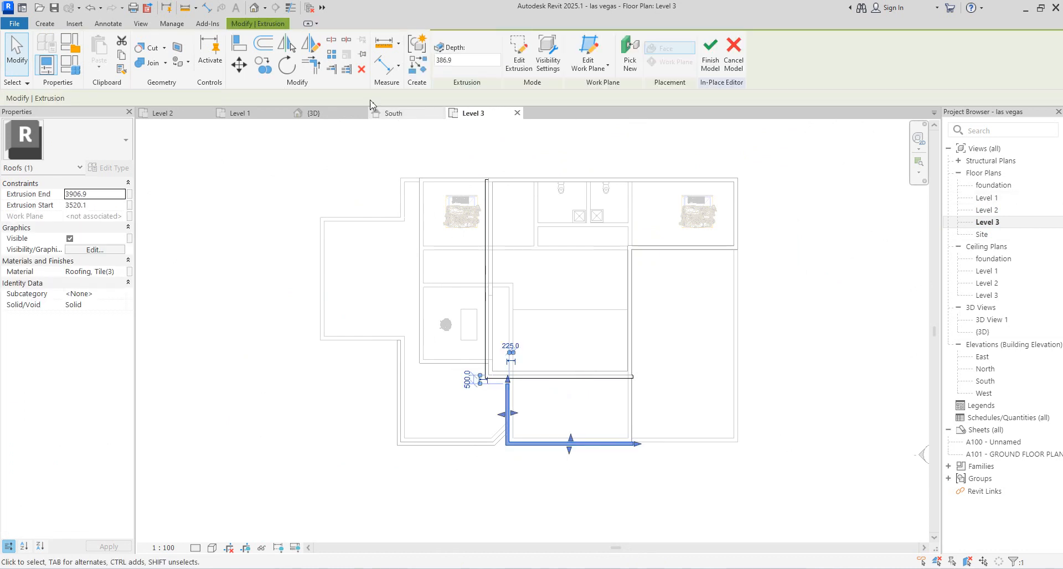
{"action": "left_click", "coordinate": [266, 70]}
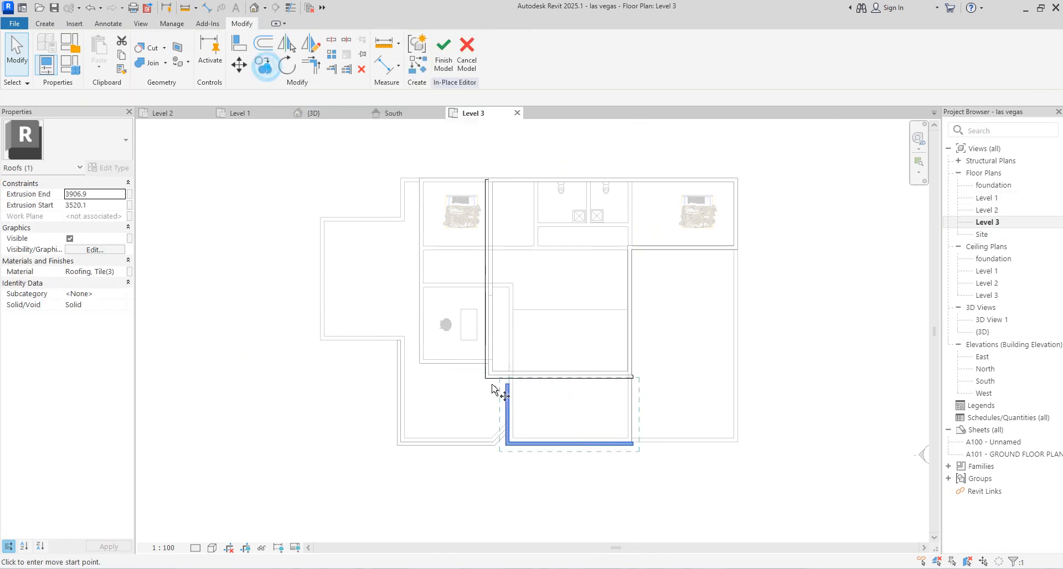
{"action": "scroll", "coordinate": [521, 453], "scroll_direction": "up", "scroll_amount": 2}
{"action": "left_click", "coordinate": [502, 433]}
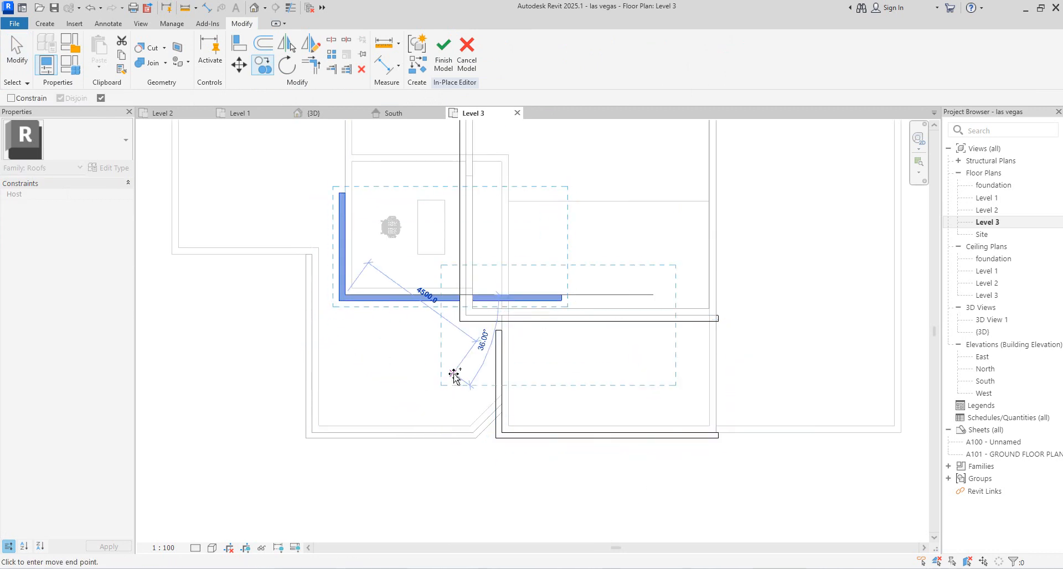
{"action": "scroll", "coordinate": [454, 375], "scroll_direction": "down", "scroll_amount": 3}
{"action": "right_click", "coordinate": [454, 376]}
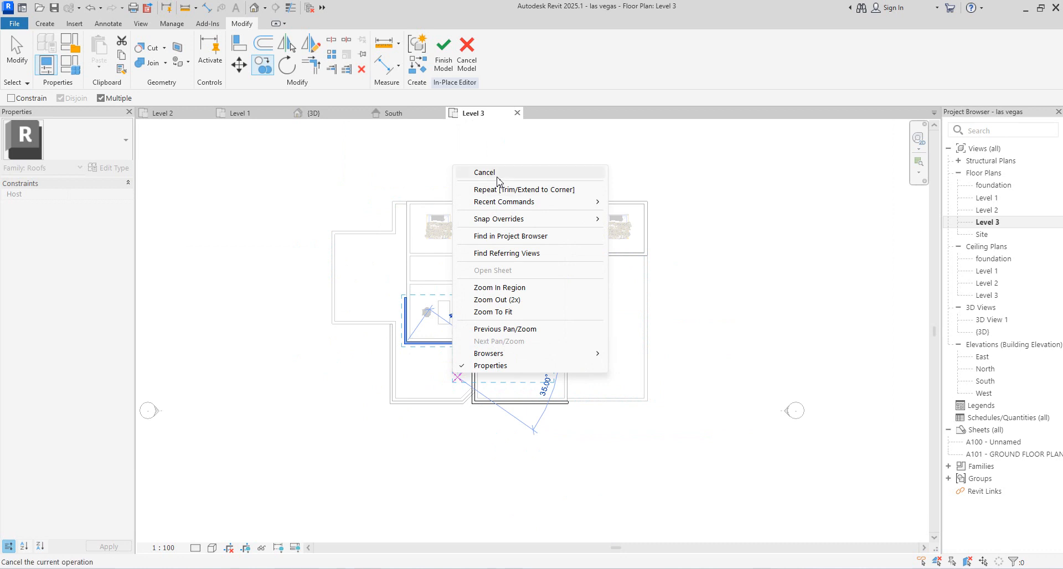
{"action": "left_click", "coordinate": [497, 179]}
{"action": "right_click", "coordinate": [496, 171]}
Step: Shorten the copied band's front run so that it ends at the main roof band
{"action": "left_click", "coordinate": [429, 353]}
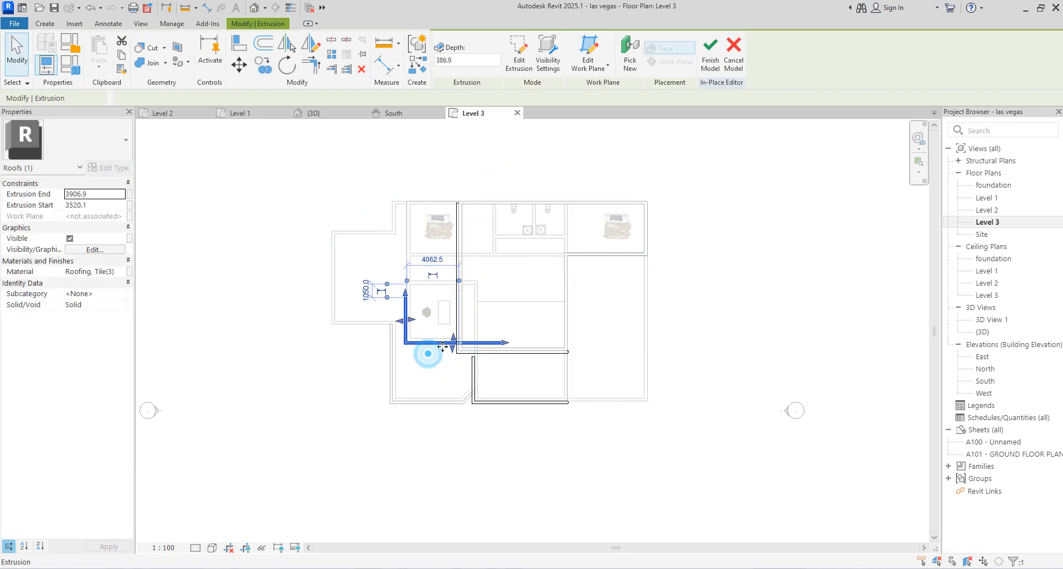
{"action": "left_click_drag", "start_coordinate": [471, 347], "coordinate": [464, 344]}
{"action": "scroll", "coordinate": [487, 327], "scroll_direction": "up", "scroll_amount": 5}
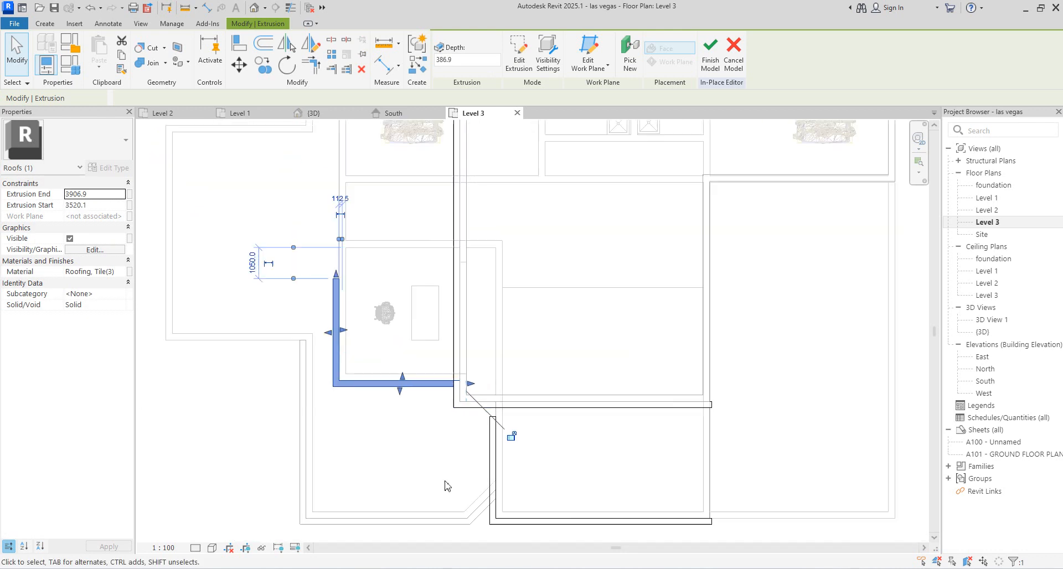
Step: Extend the copied band's side run along the library and master bedroom wall to the rear wall's outer edge
{"action": "scroll", "coordinate": [334, 306], "scroll_direction": "up", "scroll_amount": 2}
{"action": "left_click_drag", "start_coordinate": [354, 300], "coordinate": [359, 151]}
{"action": "scroll", "coordinate": [402, 416], "scroll_direction": "down", "scroll_amount": 3}
{"action": "scroll", "coordinate": [387, 271], "scroll_direction": "up", "scroll_amount": 3}
{"action": "left_click_drag", "start_coordinate": [372, 328], "coordinate": [375, 166]}
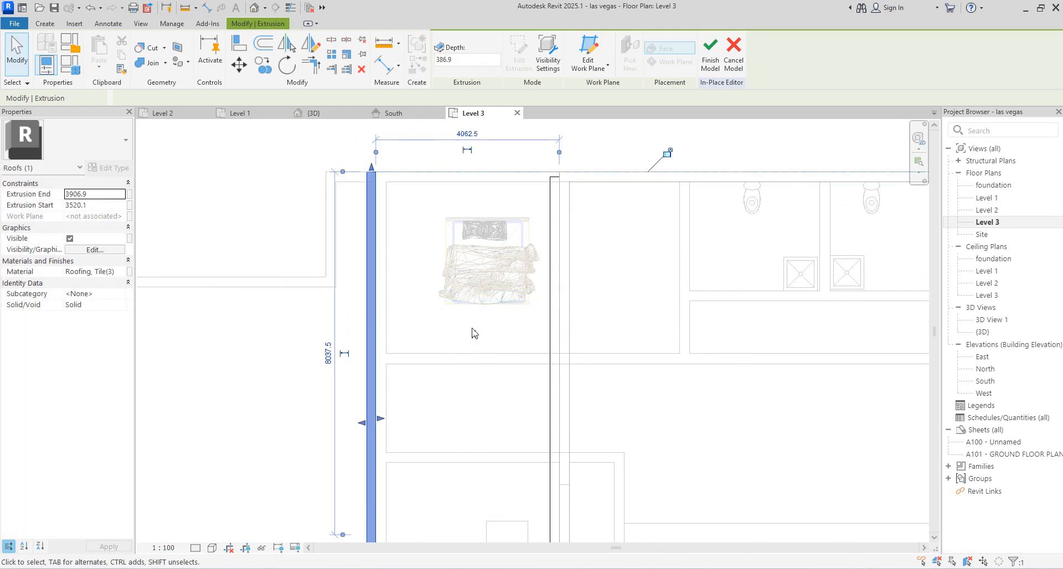
{"action": "left_click", "coordinate": [450, 346]}
Step: Check the dark bands on the library roof, Game Sit Out and front block in the 3D view
{"action": "double_click", "coordinate": [983, 331]}
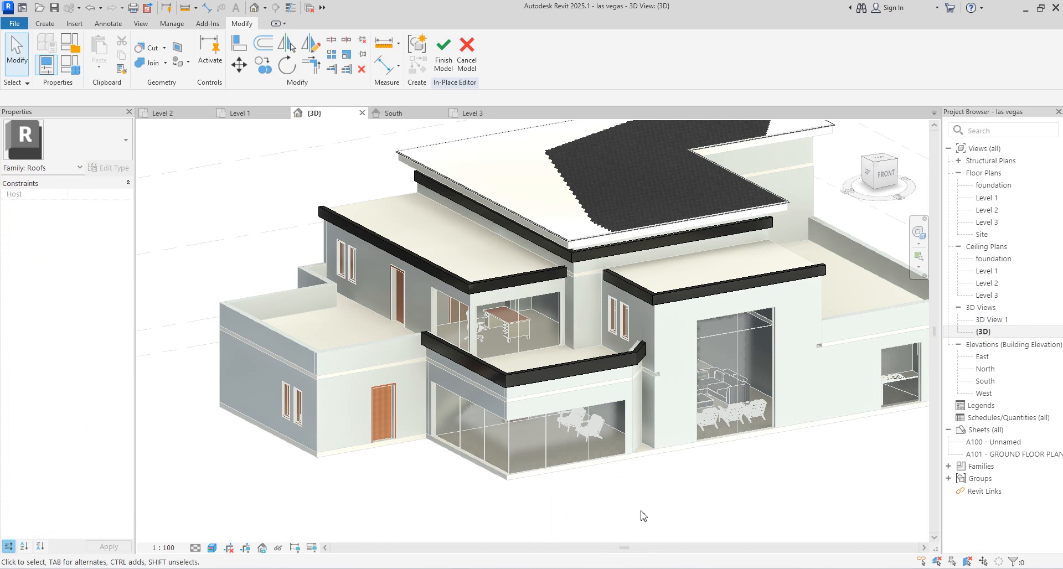
{"action": "scroll", "coordinate": [576, 292], "scroll_direction": "down", "scroll_amount": 3}
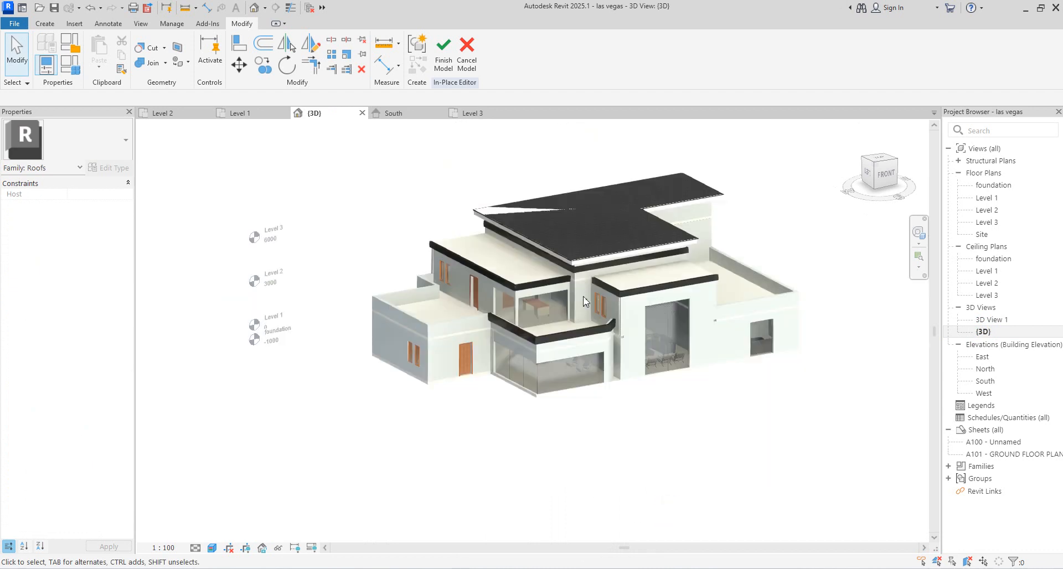
{"action": "scroll", "coordinate": [719, 370], "scroll_direction": "up", "scroll_amount": 2}
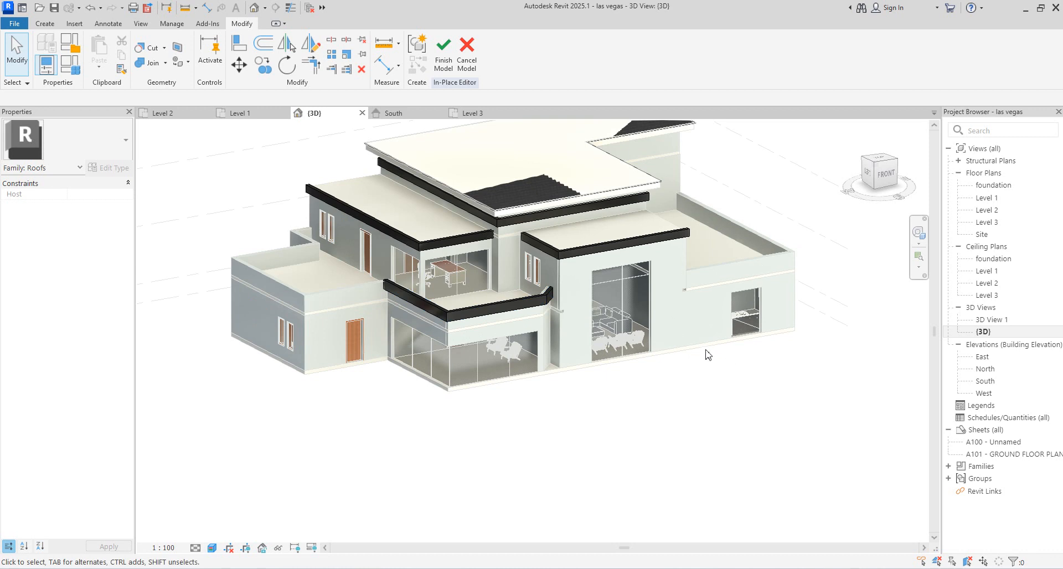
{"action": "left_click", "coordinate": [480, 311]}
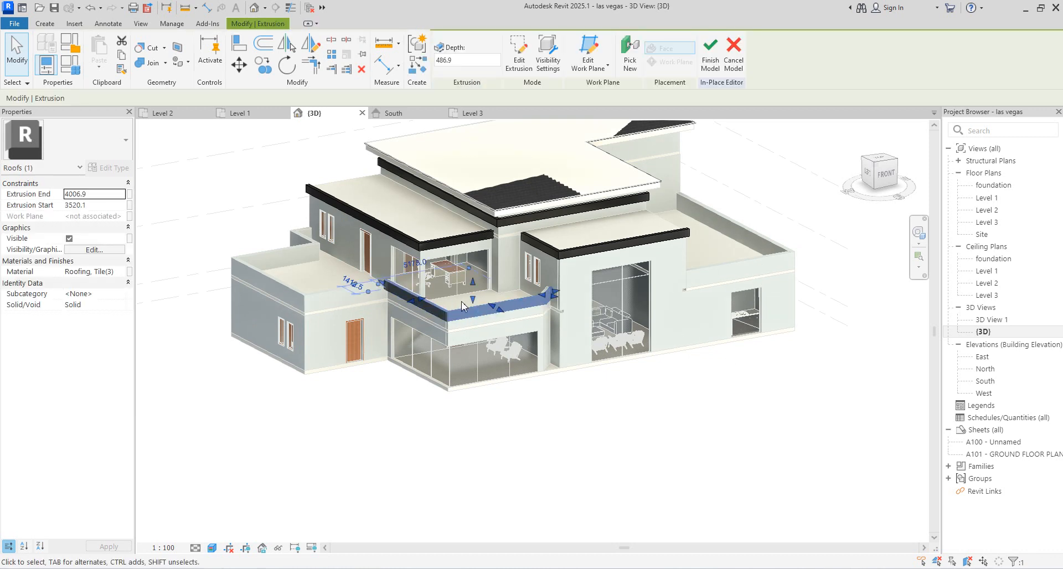
{"action": "left_click", "coordinate": [567, 406]}
{"action": "scroll", "coordinate": [614, 396], "scroll_direction": "down", "scroll_amount": 3}
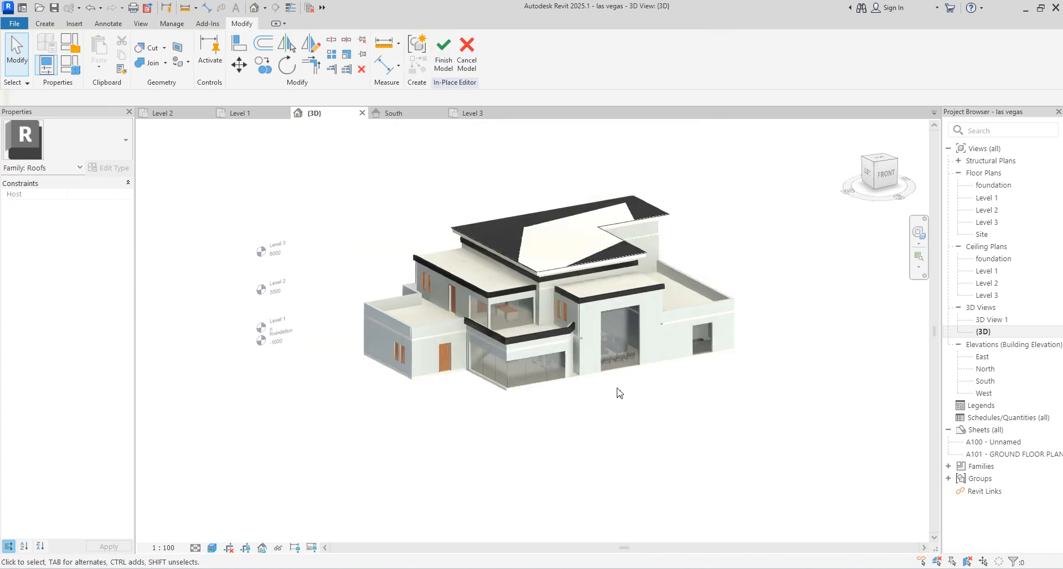
Step: Review the dark bands in the South elevation and finish the in-place roof model
{"action": "left_click", "coordinate": [989, 382]}
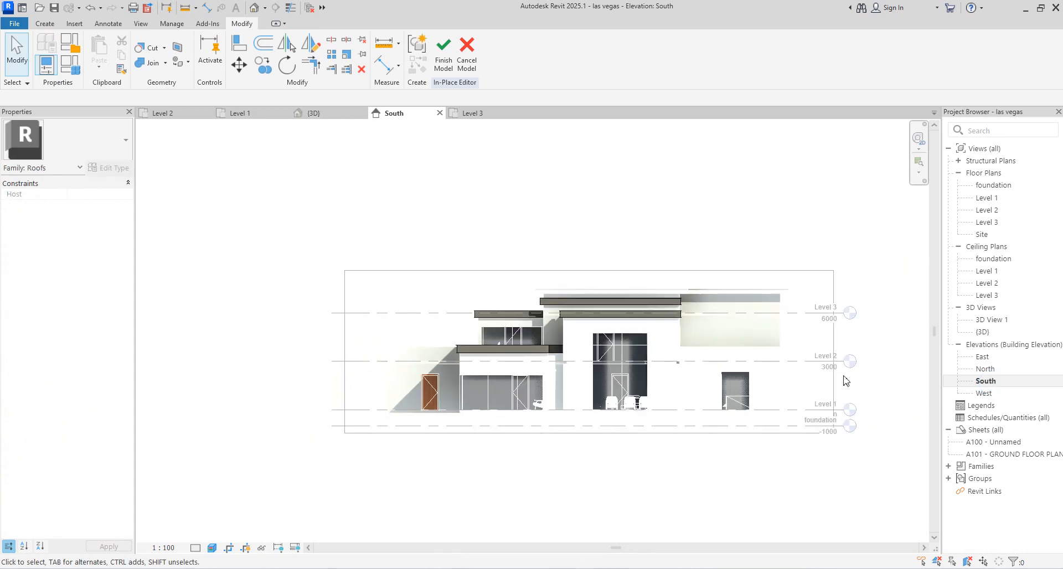
{"action": "scroll", "coordinate": [845, 373], "scroll_direction": "up", "scroll_amount": 2}
{"action": "scroll", "coordinate": [632, 291], "scroll_direction": "down", "scroll_amount": 2}
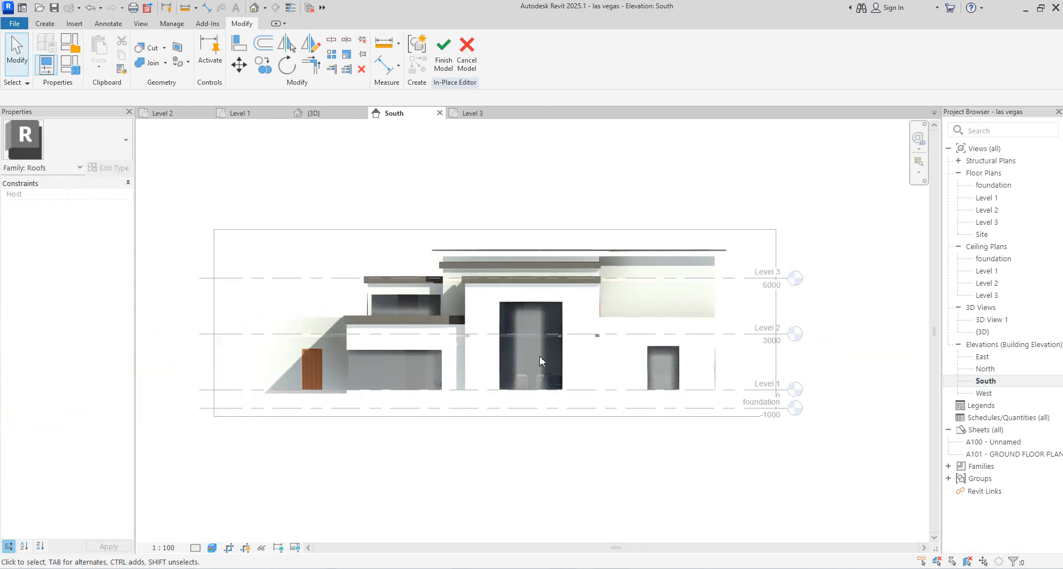
{"action": "scroll", "coordinate": [380, 249], "scroll_direction": "up", "scroll_amount": 1}
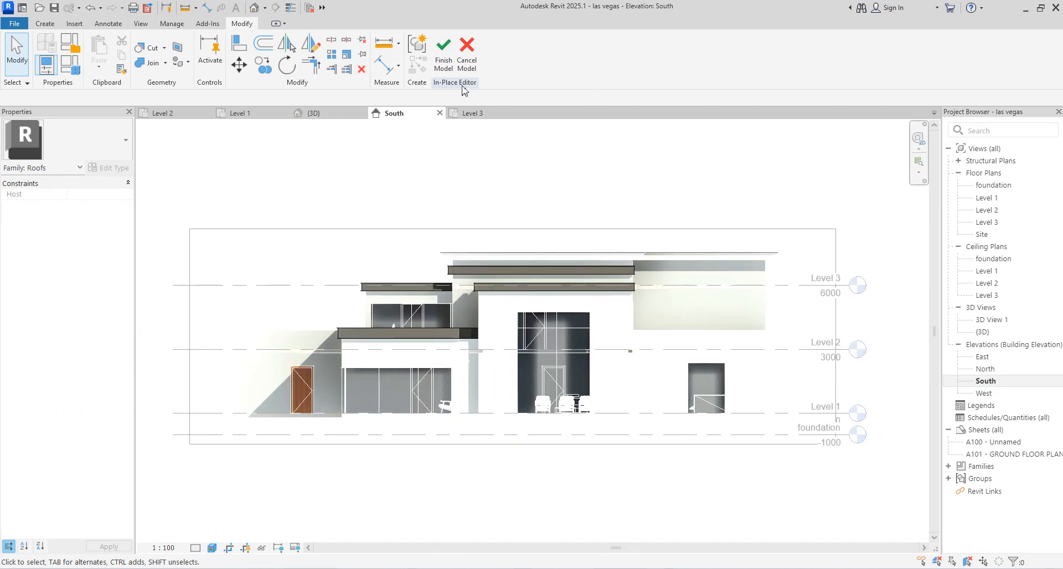
{"action": "left_click", "coordinate": [443, 60]}
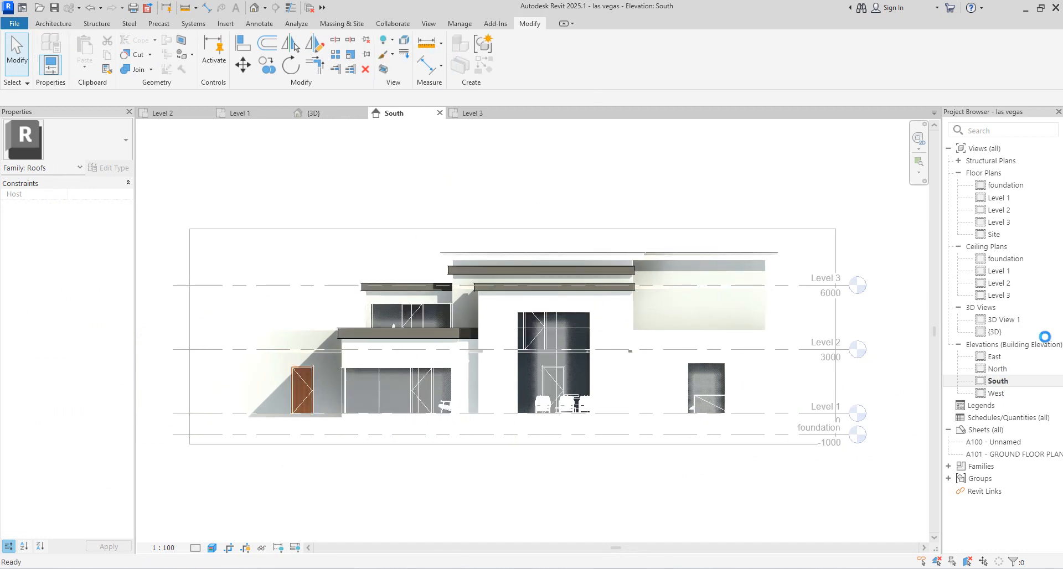
Step: Examine the whole front facade in the South elevation, comparing the dark bands with the parapets, openings and level lines
{"action": "scroll", "coordinate": [332, 337], "scroll_direction": "up", "scroll_amount": 2}
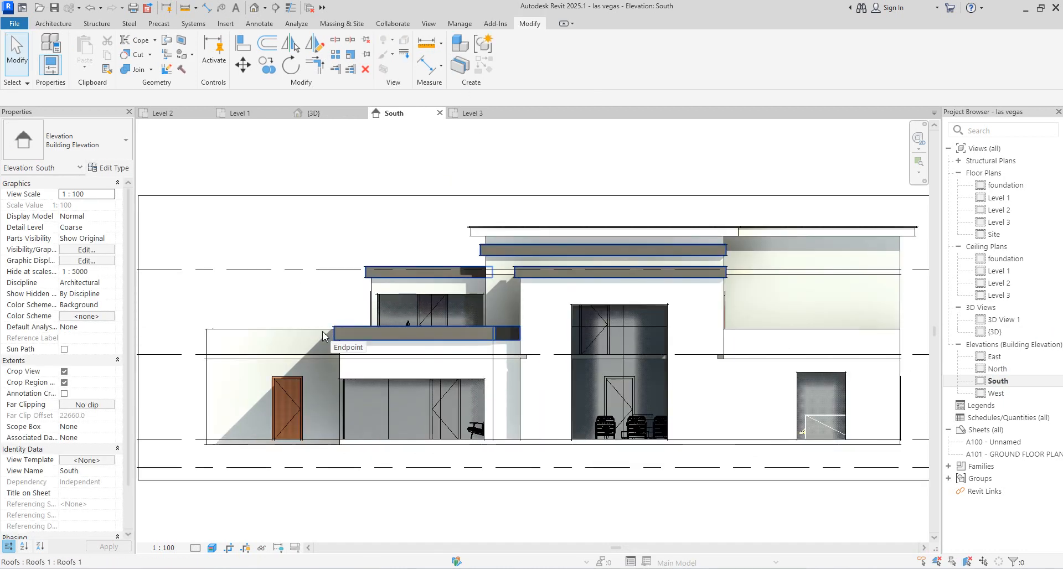
{"action": "scroll", "coordinate": [432, 333], "scroll_direction": "down", "scroll_amount": 3}
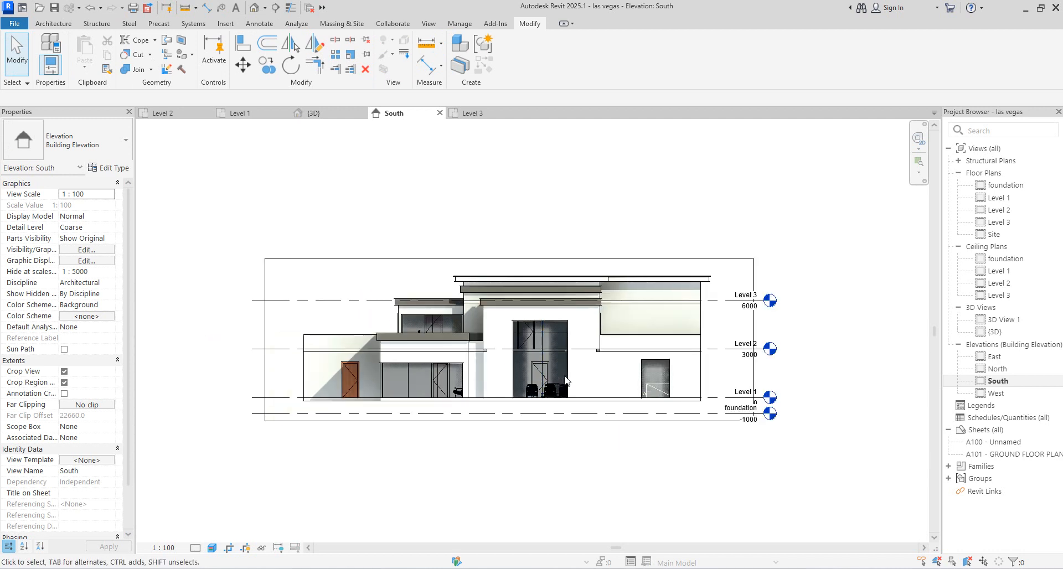
{"action": "scroll", "coordinate": [598, 362], "scroll_direction": "up", "scroll_amount": 2}
{"action": "scroll", "coordinate": [502, 221], "scroll_direction": "up", "scroll_amount": 3}
{"action": "scroll", "coordinate": [504, 221], "scroll_direction": "down", "scroll_amount": 3}
{"action": "scroll", "coordinate": [546, 316], "scroll_direction": "down", "scroll_amount": 2}
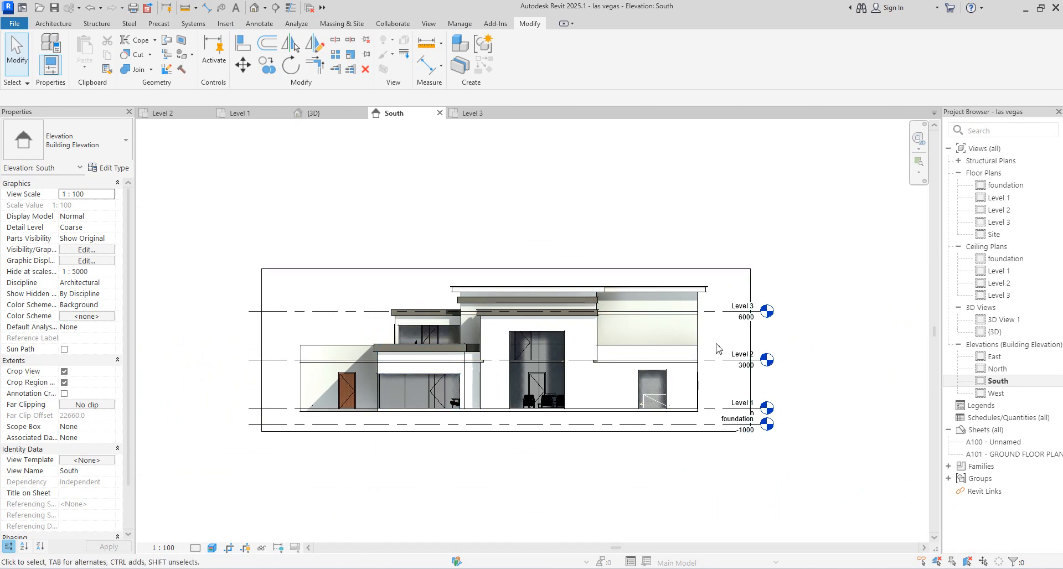
{"action": "scroll", "coordinate": [715, 346], "scroll_direction": "up", "scroll_amount": 1}
{"action": "scroll", "coordinate": [757, 344], "scroll_direction": "down", "scroll_amount": 3}
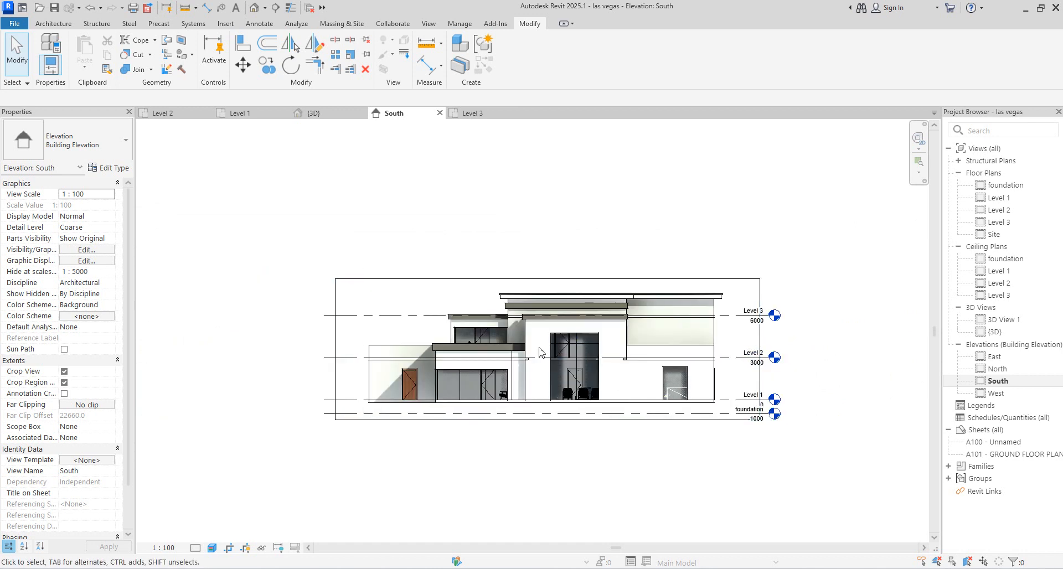
{"action": "scroll", "coordinate": [465, 355], "scroll_direction": "up", "scroll_amount": 1}
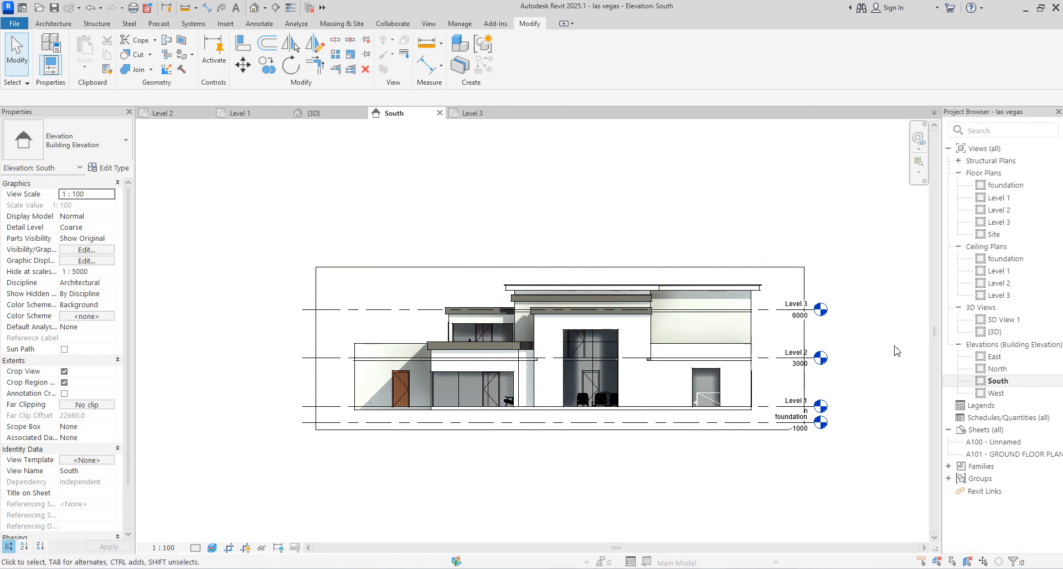
{"action": "scroll", "coordinate": [873, 381], "scroll_direction": "up", "scroll_amount": 2}
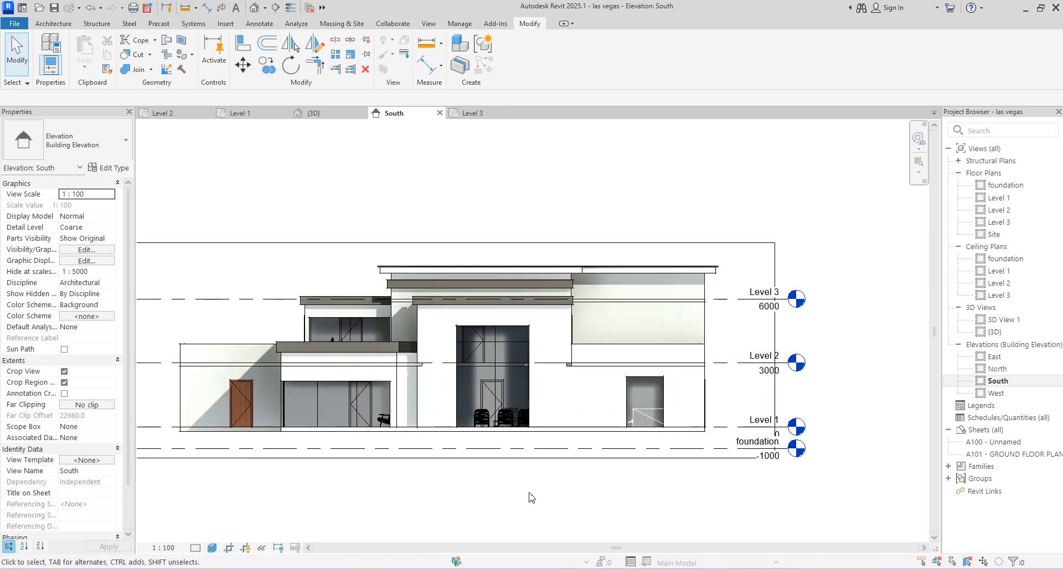
{"action": "scroll", "coordinate": [527, 499], "scroll_direction": "down", "scroll_amount": 2}
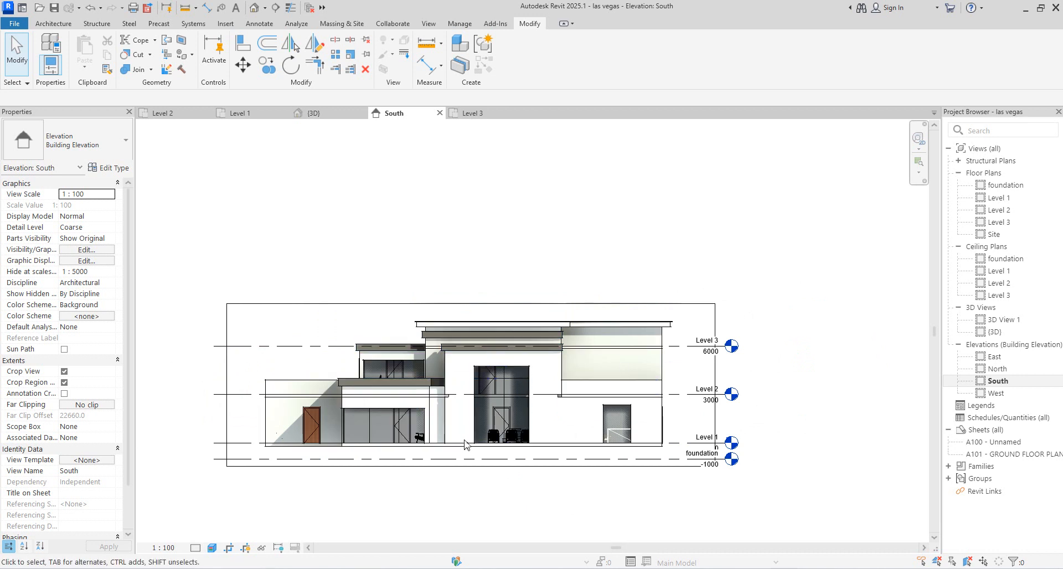